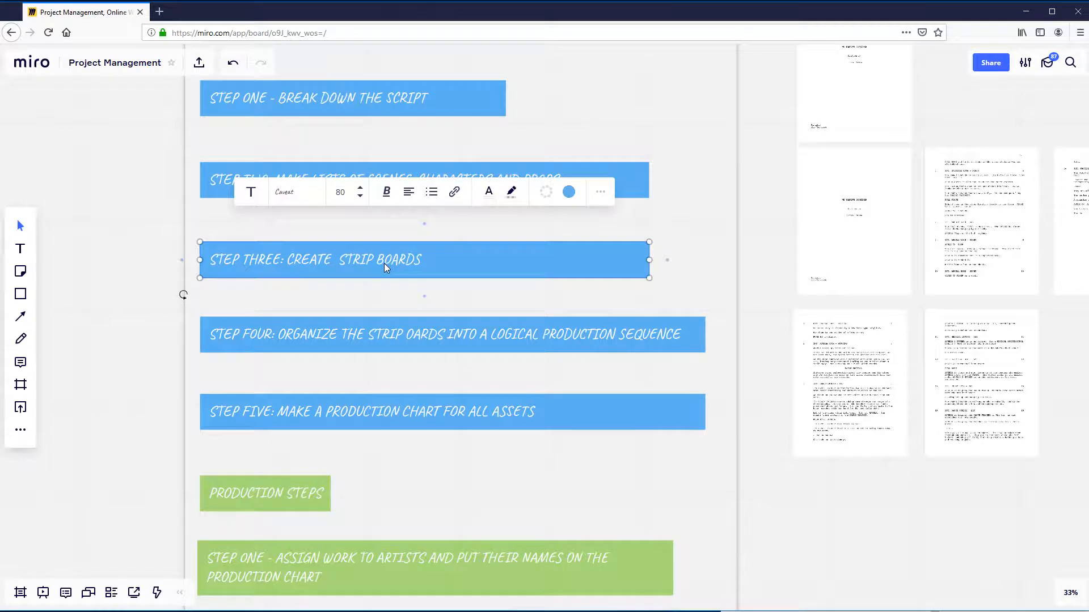
- Examine the pre-production steps list and the script pages placed beside it on the board
click(327, 348)
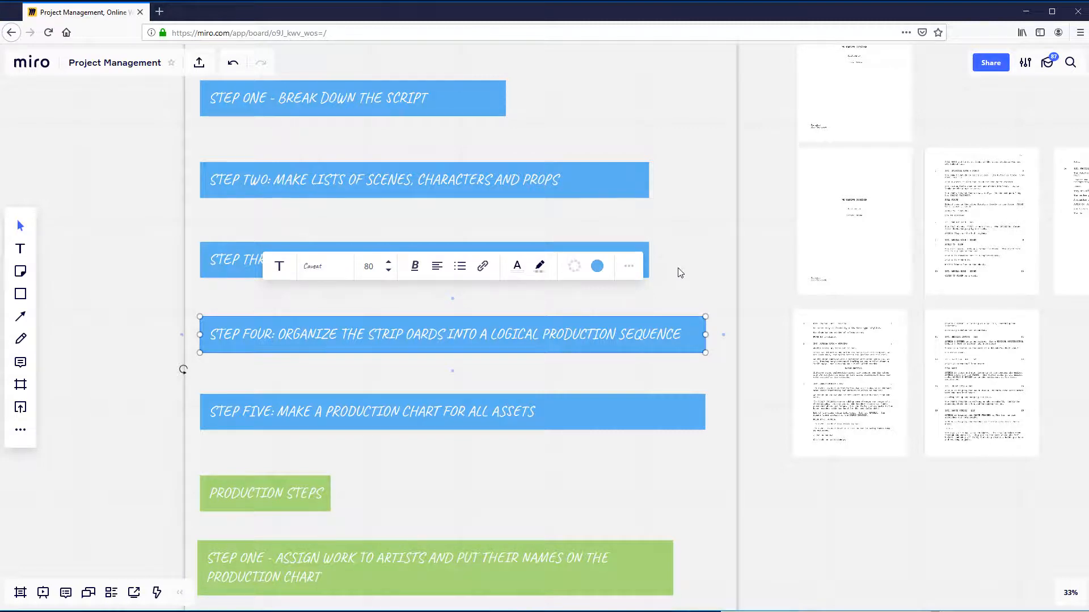
click(645, 260)
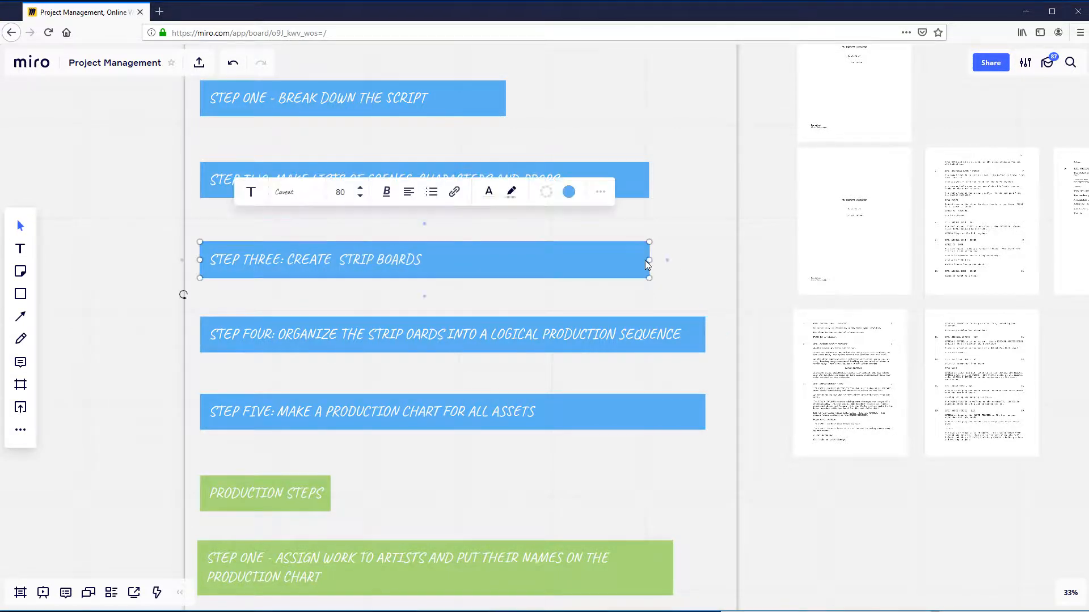
click(647, 321)
click(770, 484)
scroll(770, 484, down, 1)
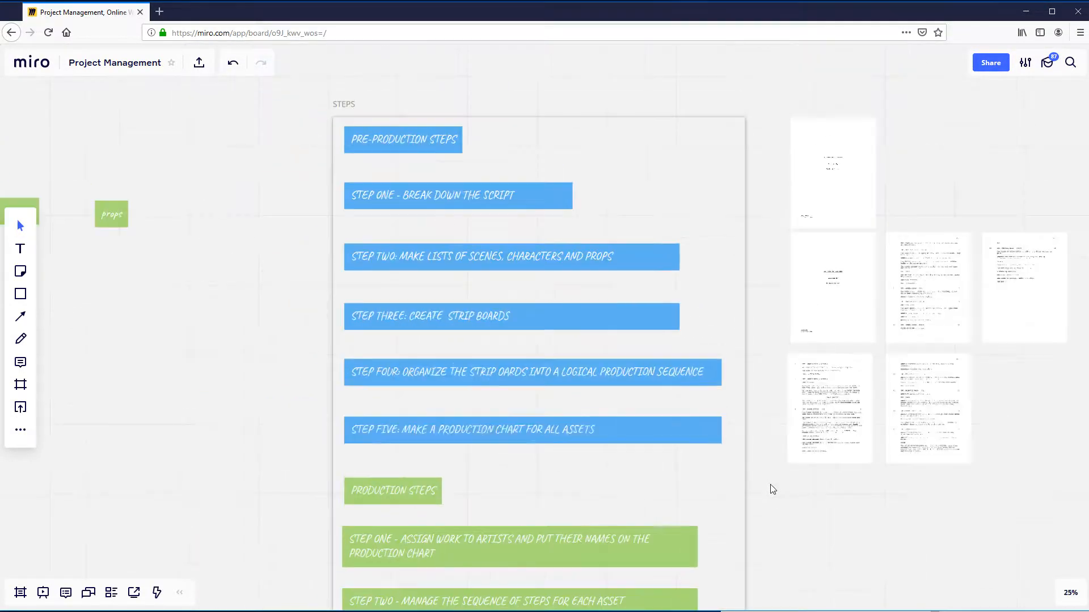
drag(919, 520, 898, 522)
scroll(831, 440, up, 4)
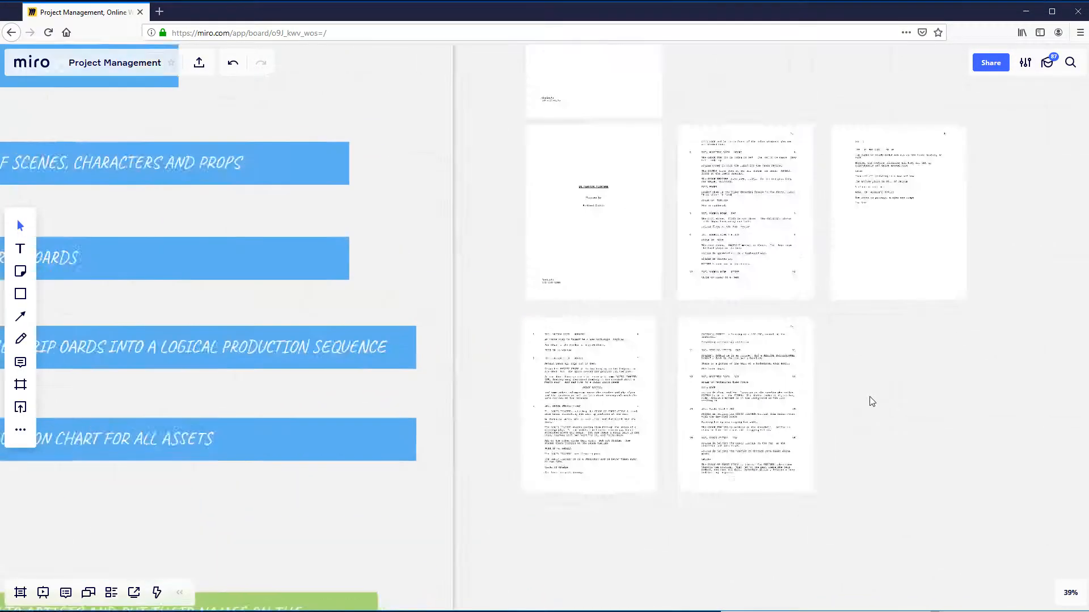
scroll(920, 368, up, 5)
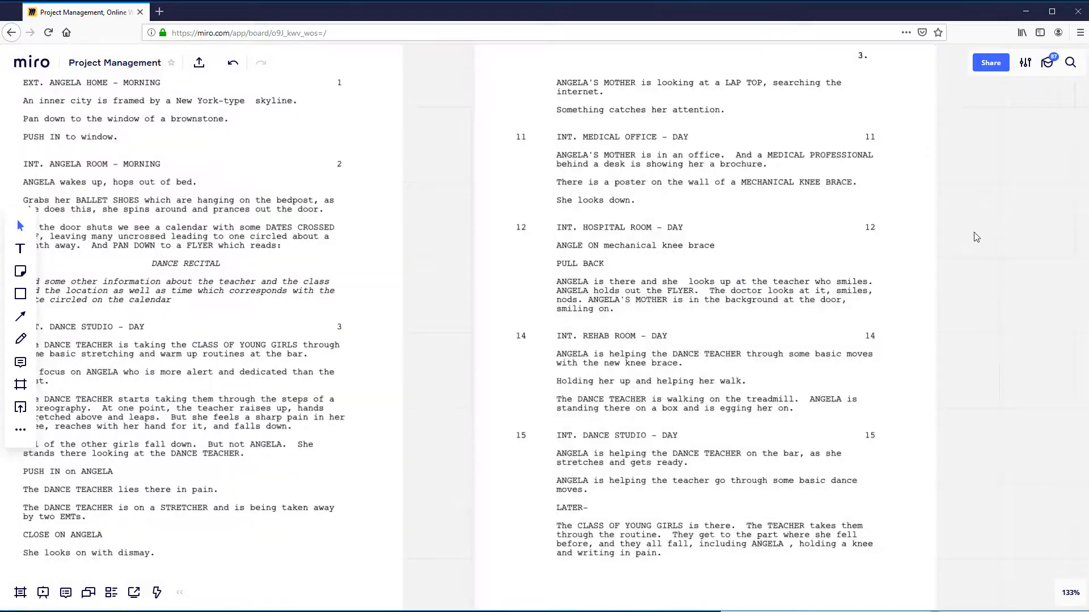
scroll(975, 238, down, 1)
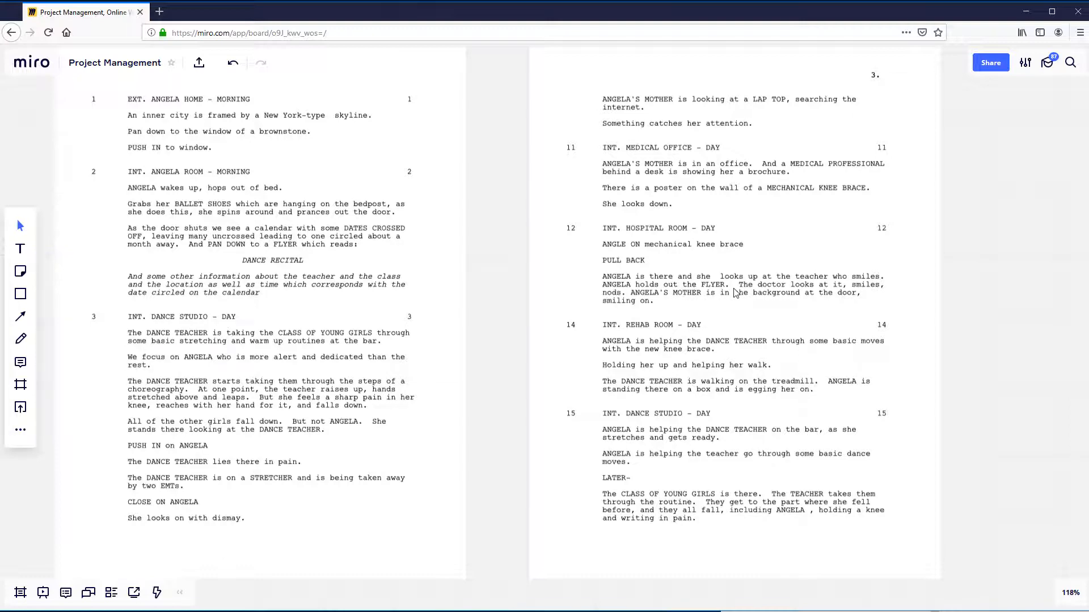
scroll(703, 293, down, 10)
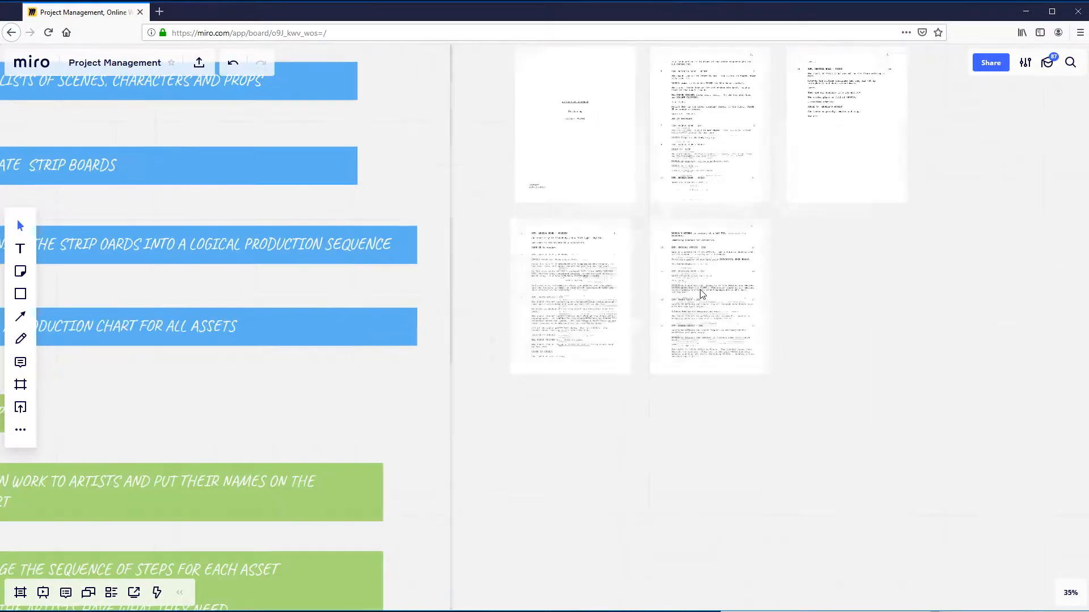
scroll(700, 290, down, 3)
drag(957, 312, 731, 341)
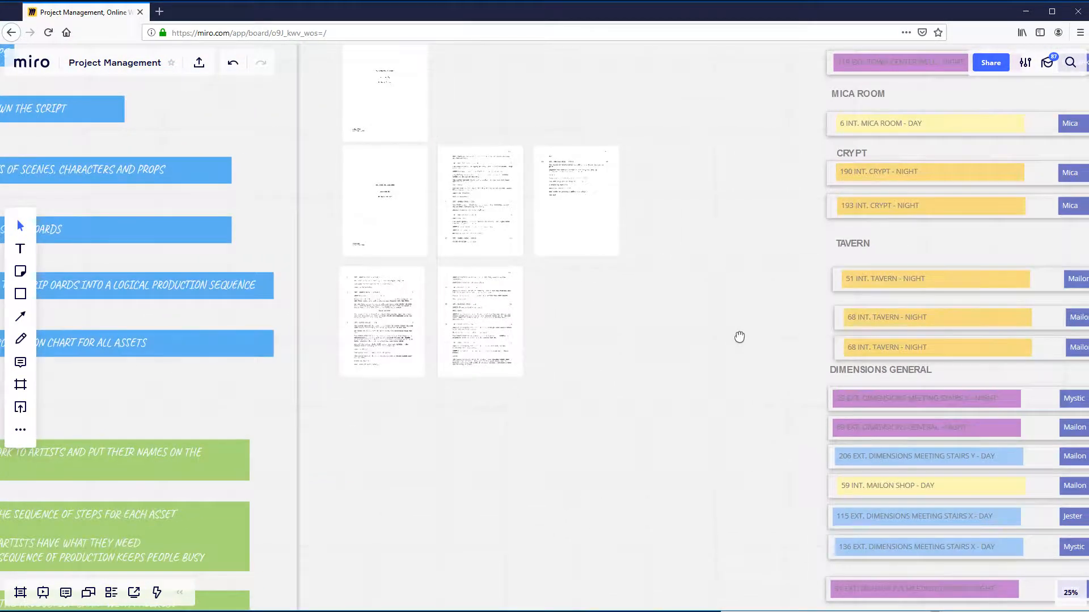
scroll(732, 341, down, 3)
drag(549, 391, 782, 389)
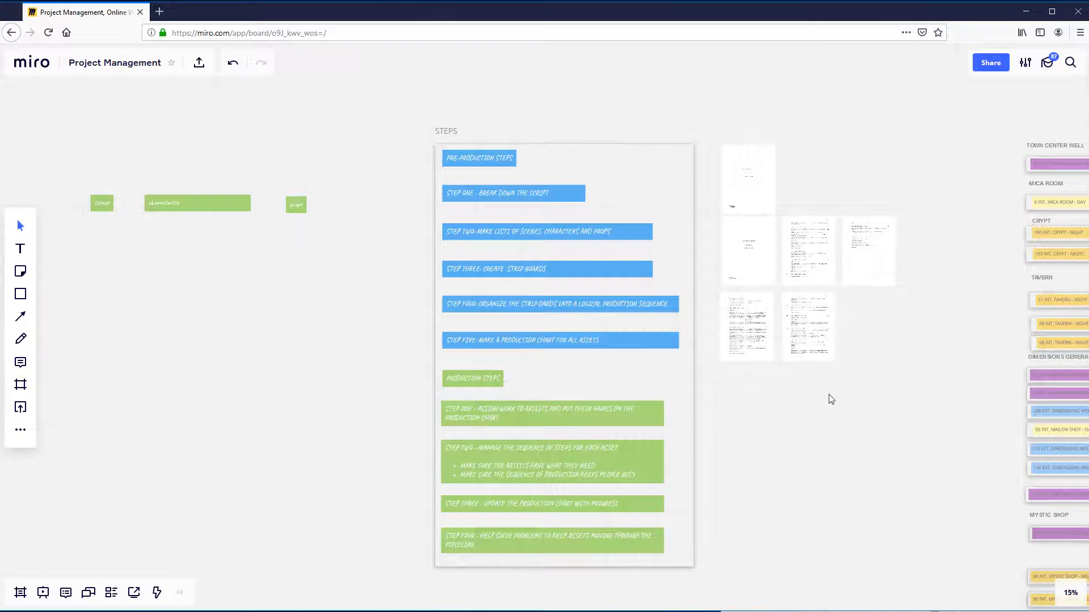
- Copy the Mailon character label from the last Tavern strip and place it beneath the characters heading
drag(893, 407, 571, 384)
scroll(652, 333, up, 3)
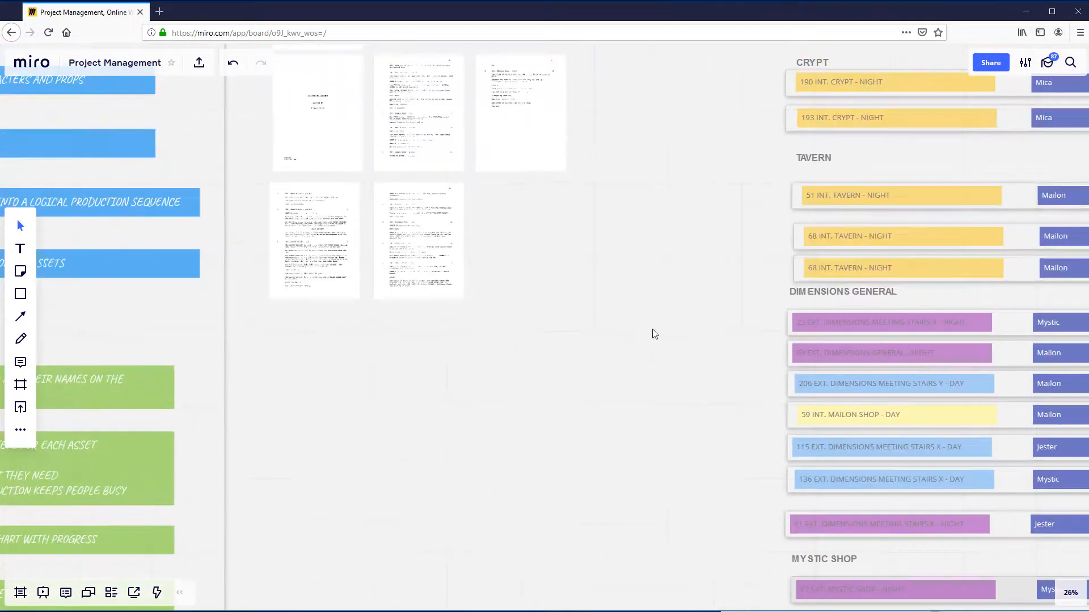
drag(651, 333, 492, 308)
scroll(492, 308, up, 2)
scroll(503, 284, down, 2)
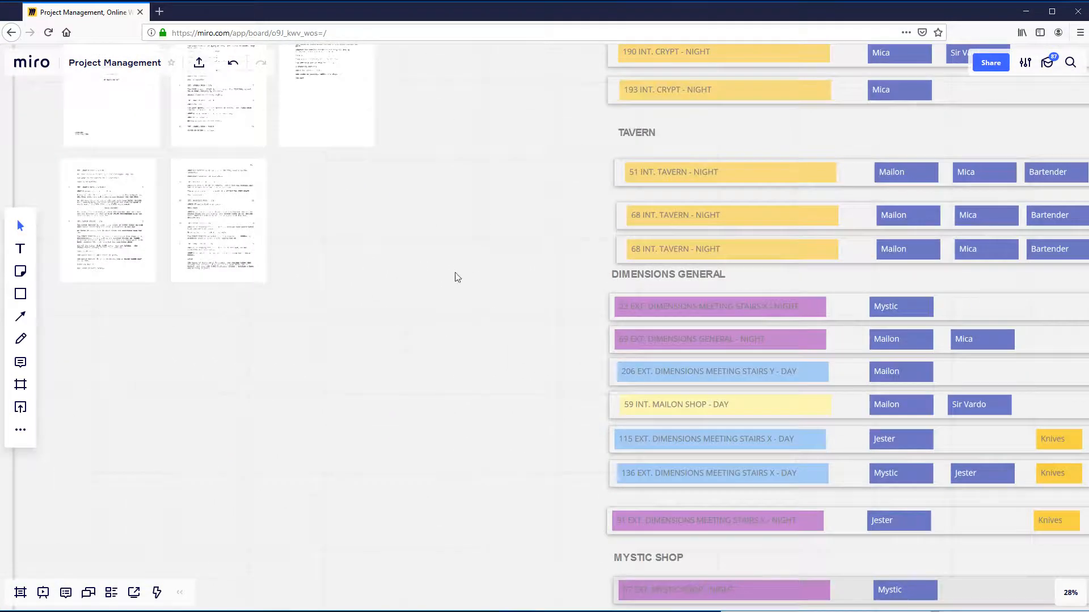
click(913, 253)
scroll(913, 253, down, 2)
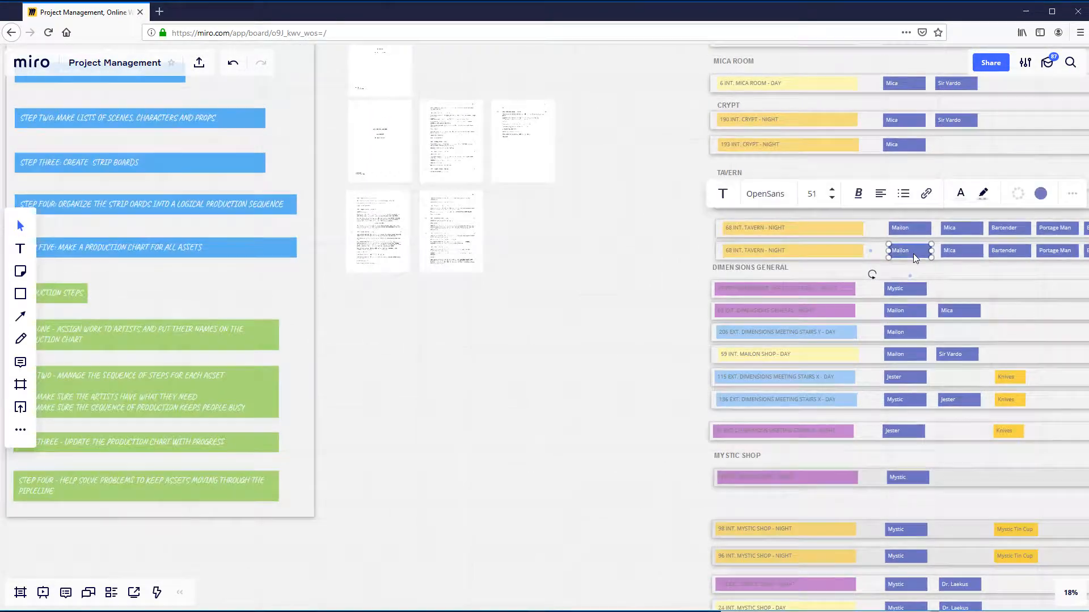
scroll(594, 371, down, 2)
drag(542, 455, 836, 446)
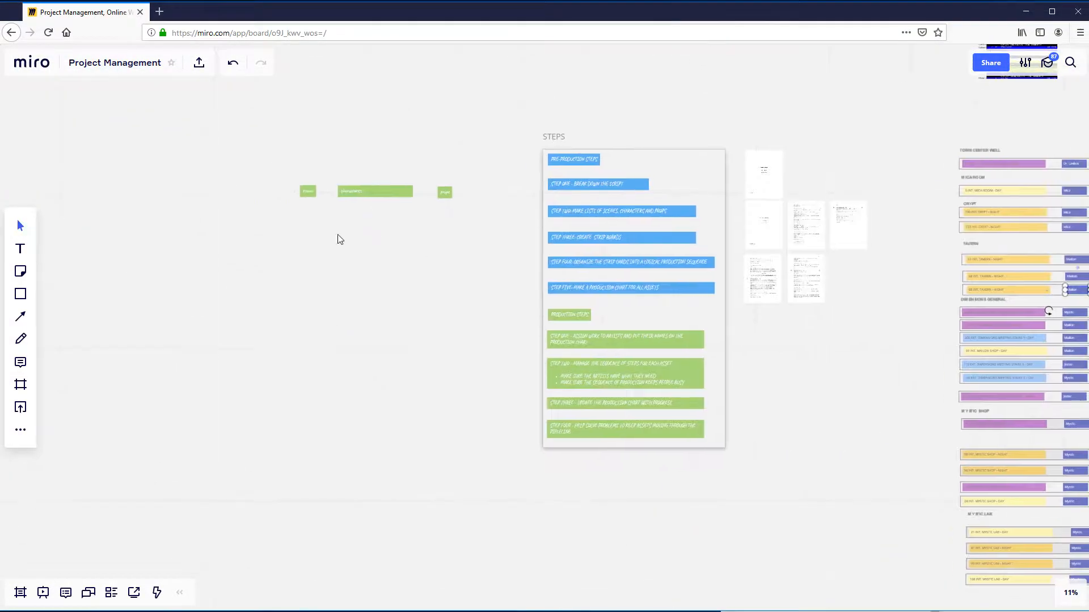
click(313, 235)
key(ctrl+v)
scroll(352, 262, up, 5)
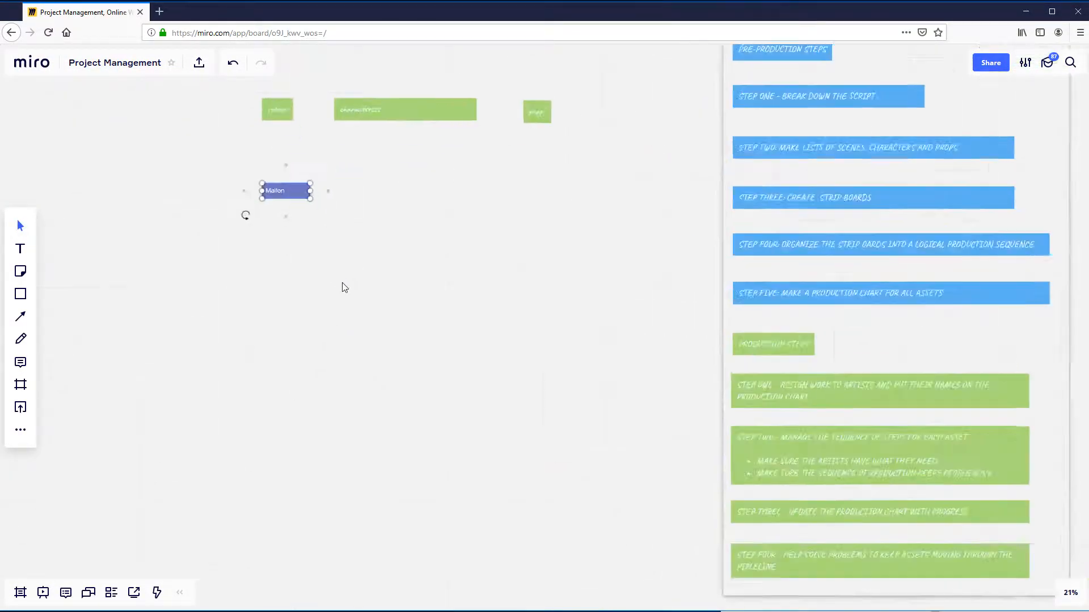
drag(350, 265, 492, 183)
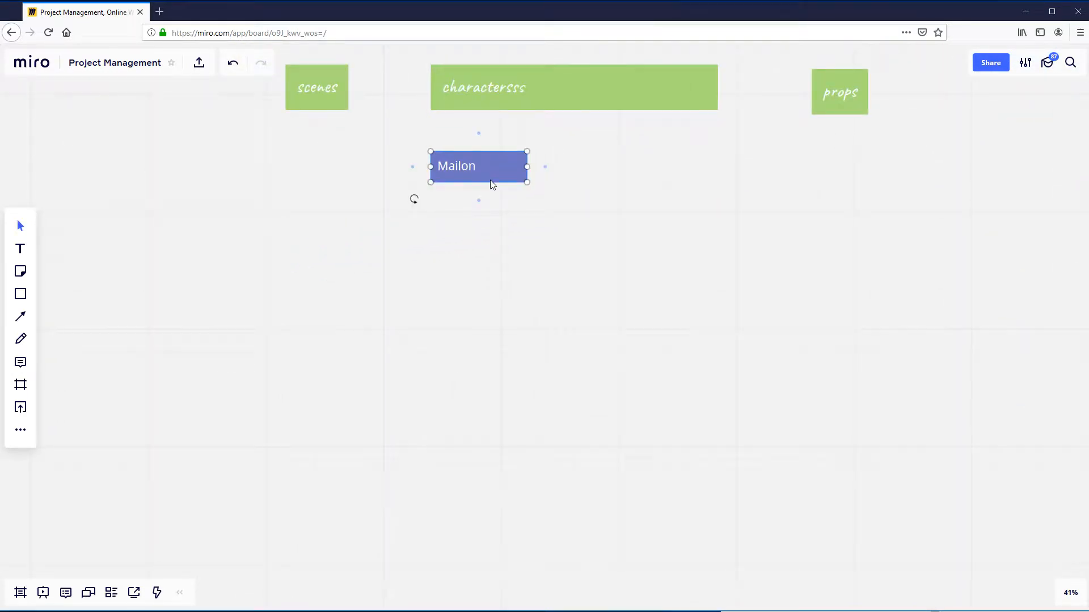
- Examine the Tavern scene strips on the strip board and select the 51 INT. TAVERN - NIGHT scene label
scroll(496, 240, down, 3)
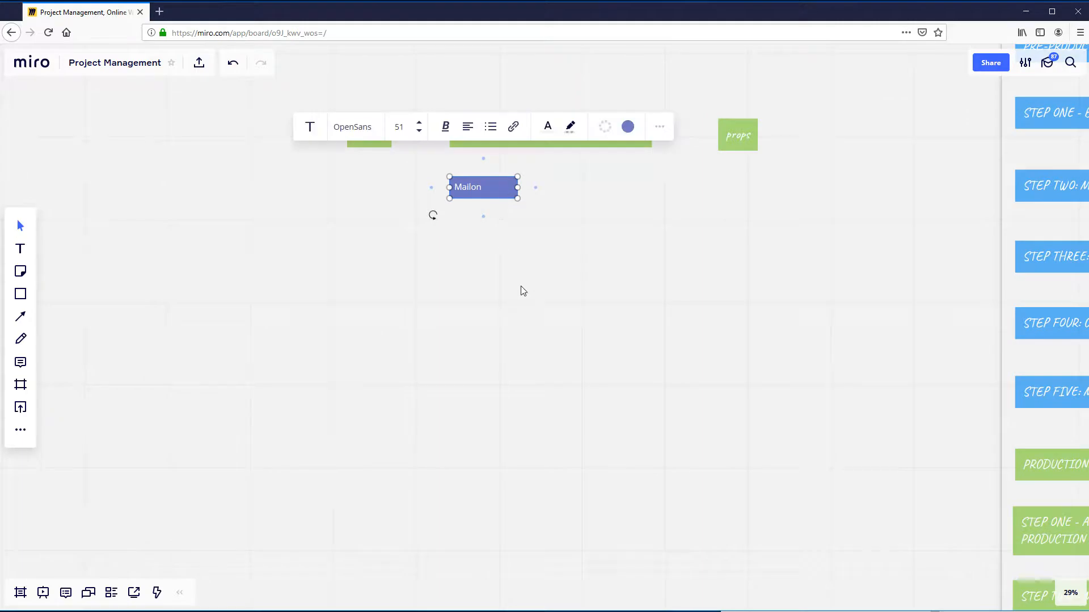
scroll(520, 289, down, 3)
drag(702, 306, 426, 297)
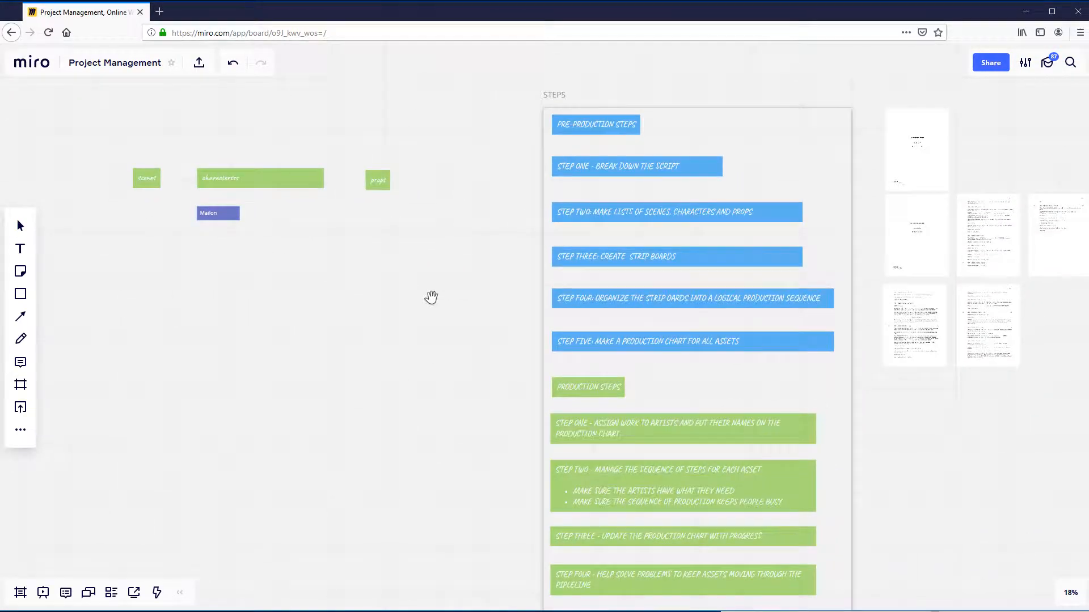
click(219, 213)
scroll(904, 395, down, 3)
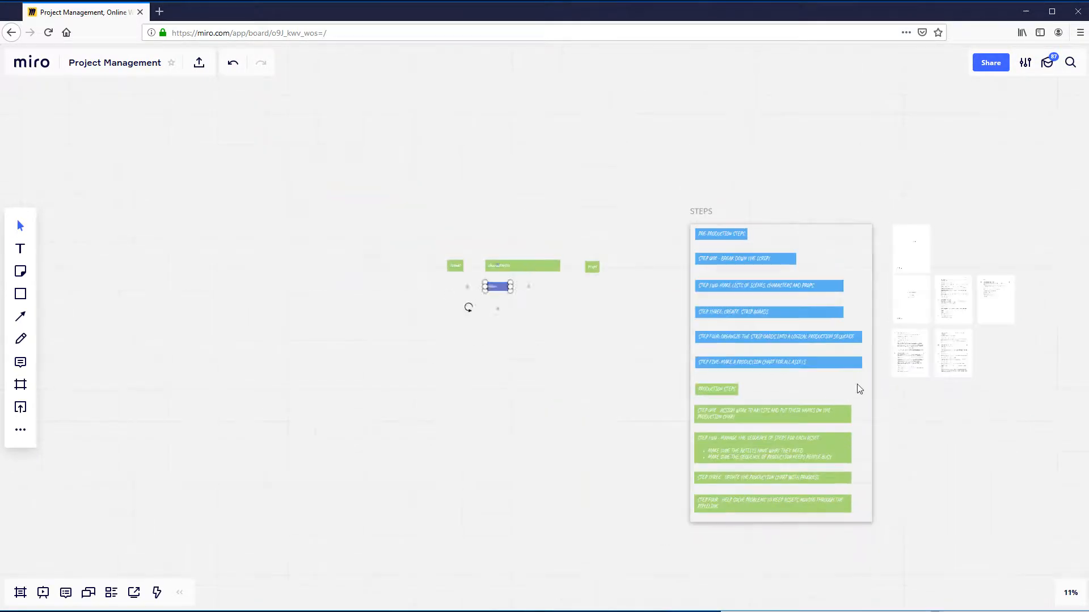
drag(856, 388, 582, 284)
drag(780, 121, 583, 285)
scroll(719, 405, up, 3)
scroll(558, 389, up, 4)
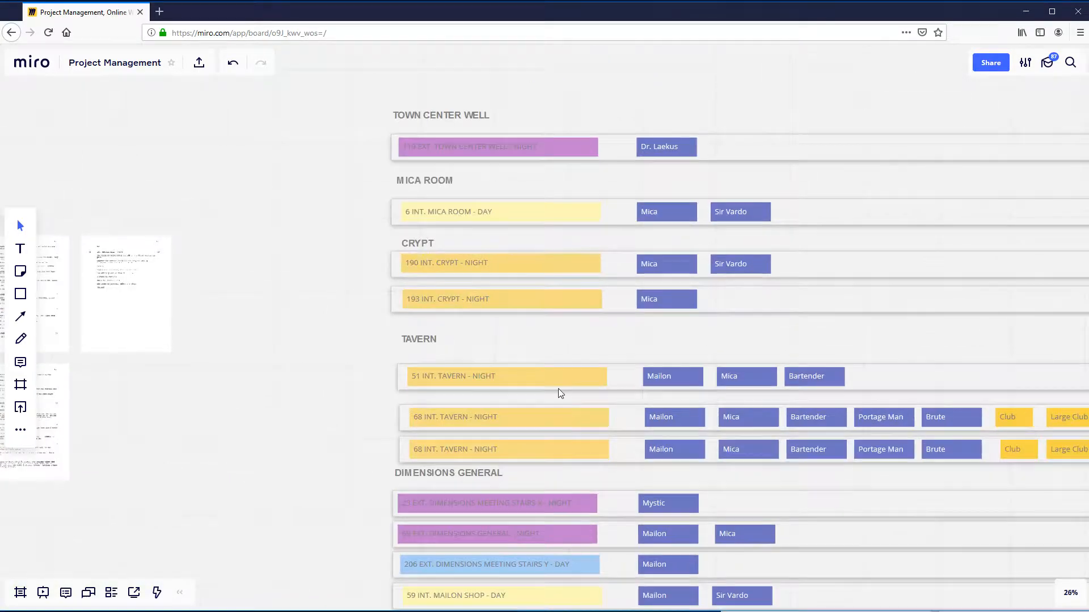
click(590, 383)
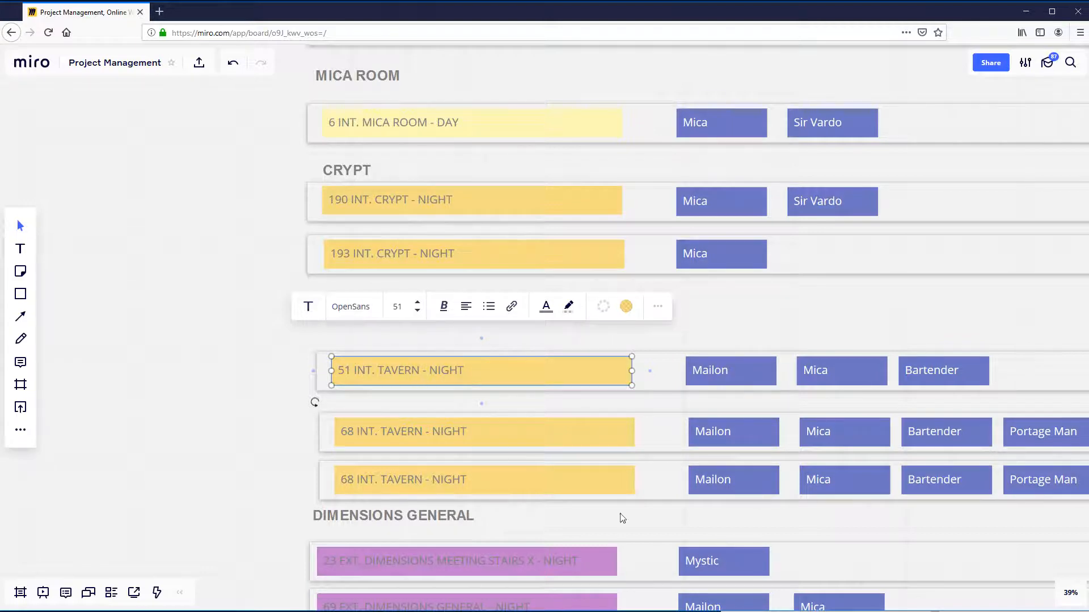
- Look over the whole strip board and select the scene label of the lower 68 INT. TAVERN - NIGHT strip
scroll(247, 455, down, 3)
scroll(204, 307, down, 3)
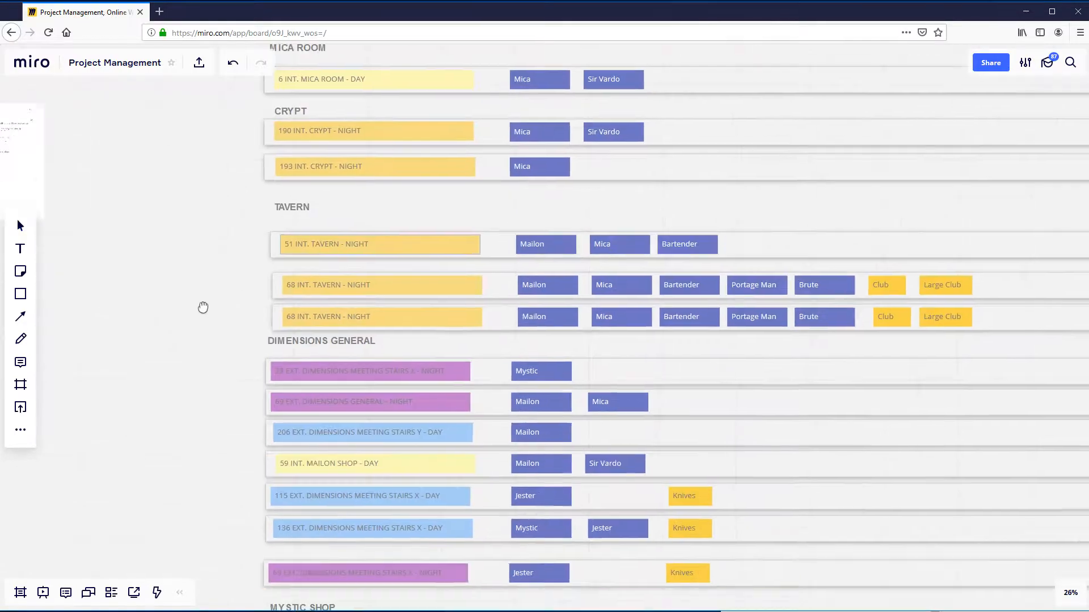
scroll(335, 376, down, 4)
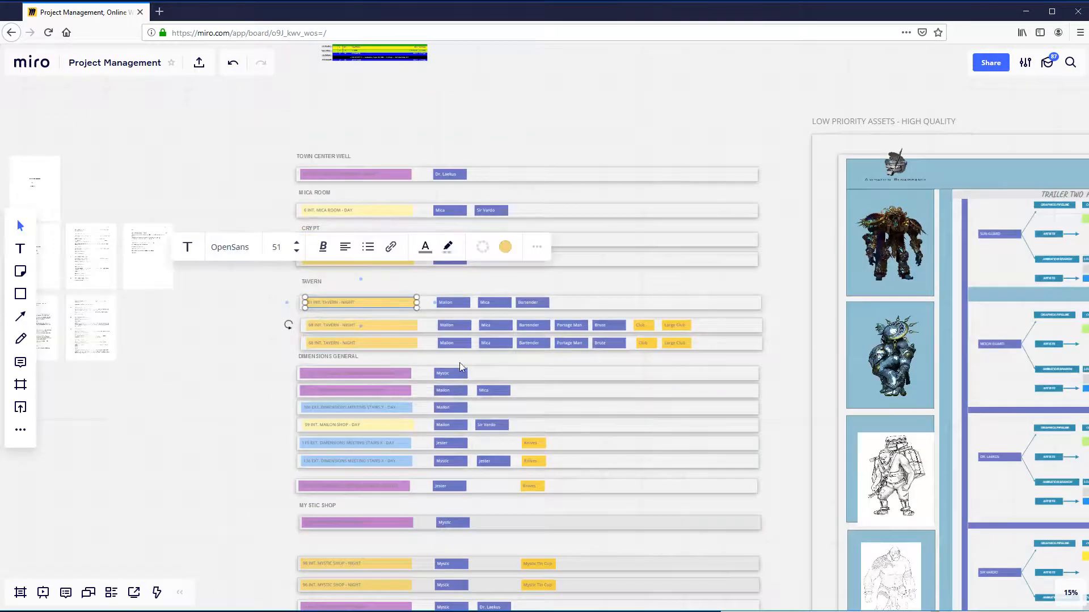
scroll(459, 363, up, 3)
click(369, 326)
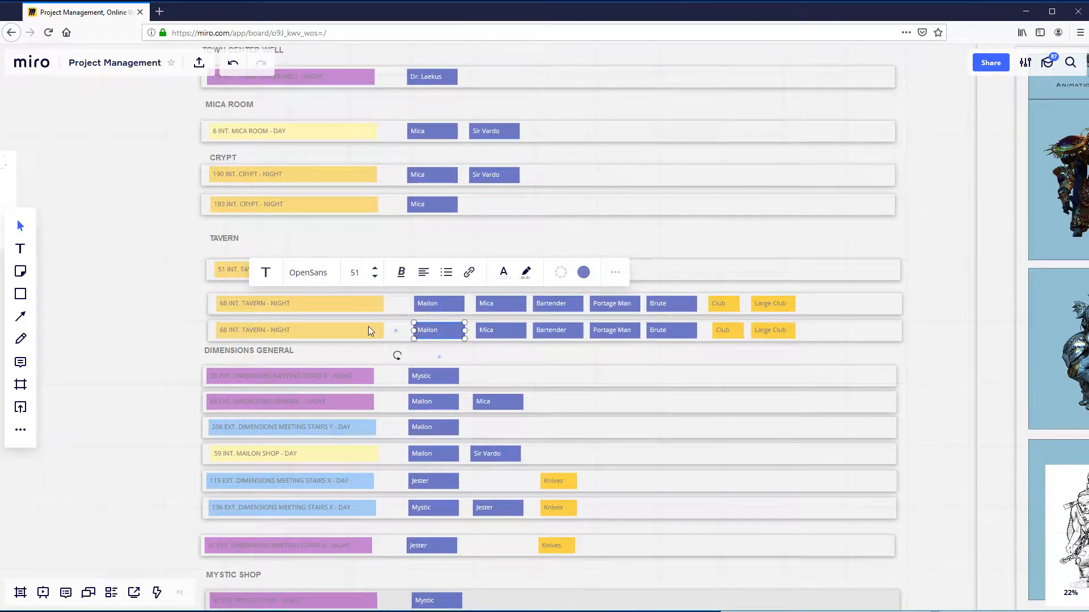
scroll(366, 334, down, 3)
drag(252, 358, 391, 314)
- Switch to the Final Draft script and select the scene 11 heading "INT. MEDICAL OFFICE - DAY" for copying
key(alt+Tab)
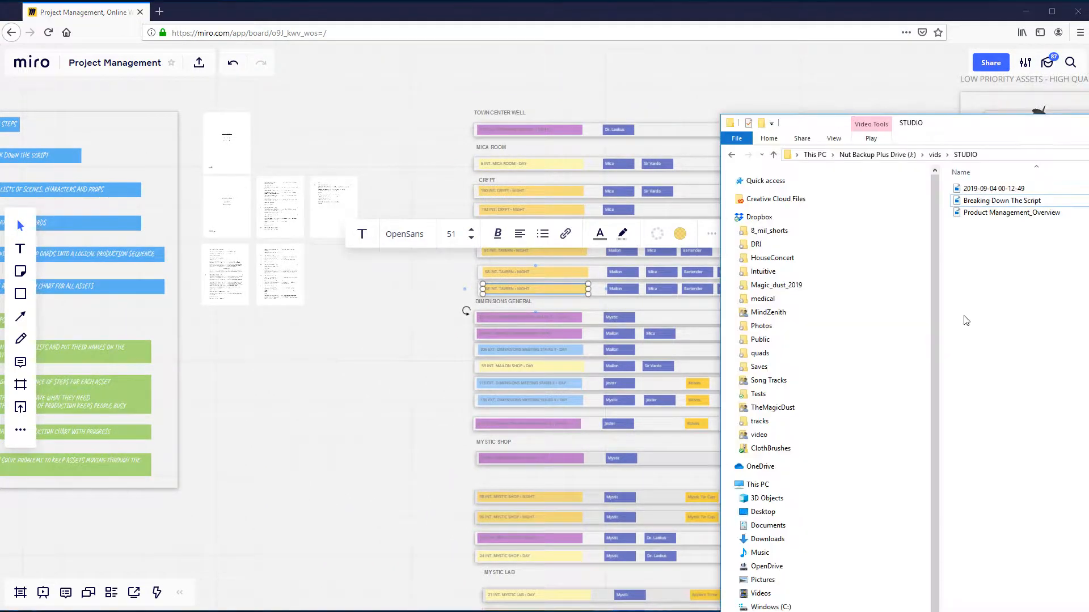
key(alt+Tab)
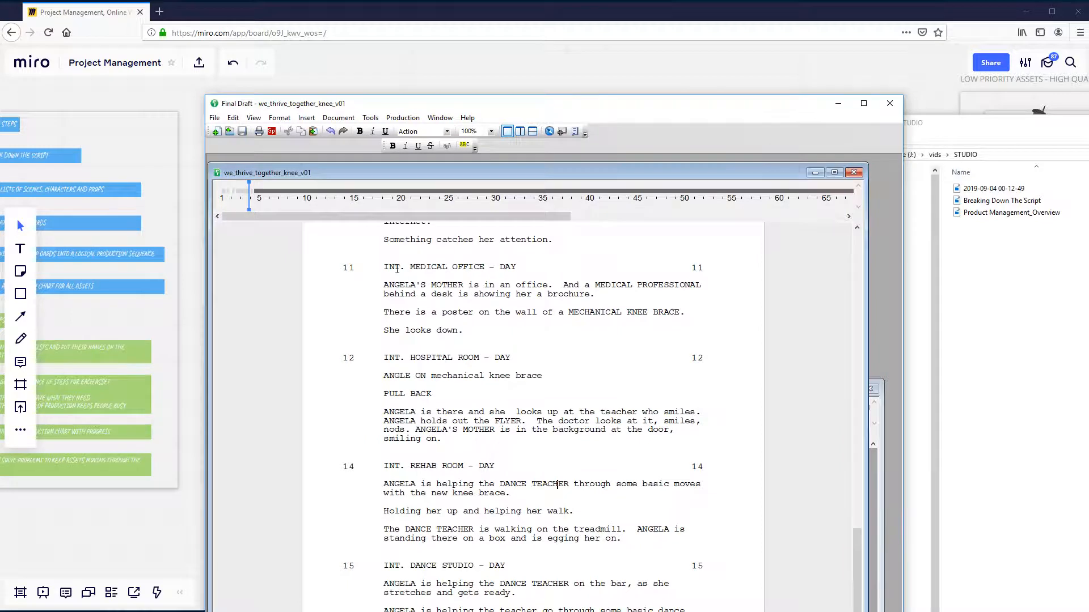
triple_click(397, 269)
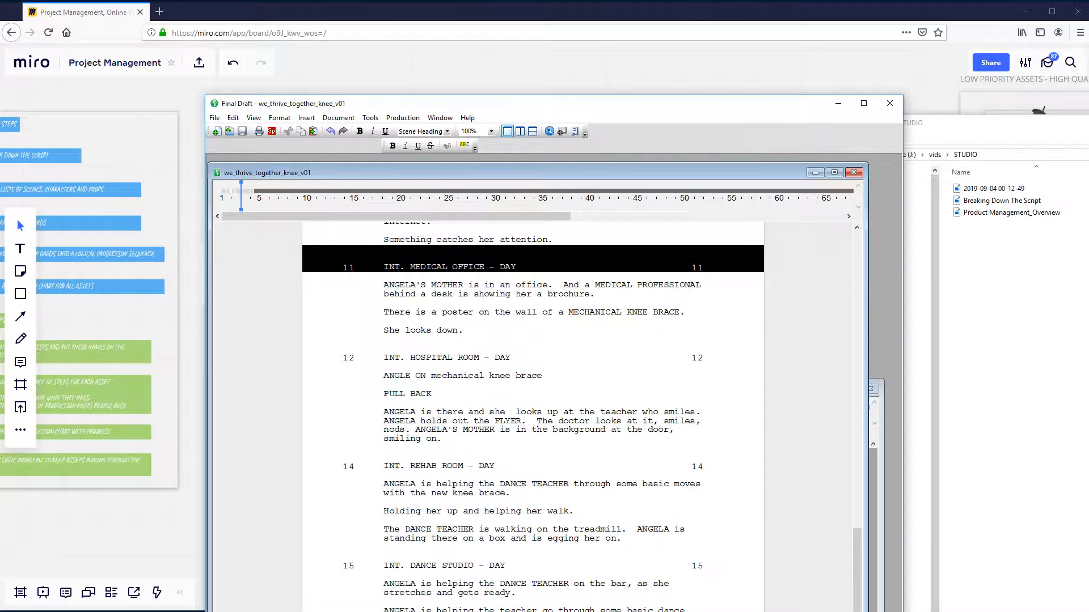
drag(527, 266, 518, 265)
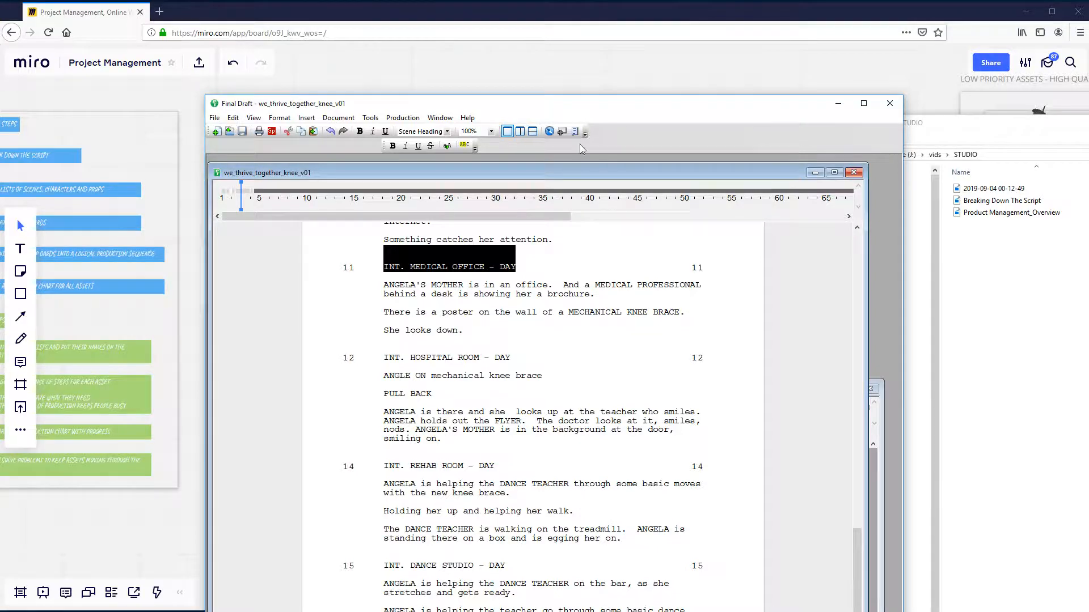
- Return to the Miro board and try to replace the text of the lower 68 INT. TAVERN - NIGHT label
key(alt+Tab)
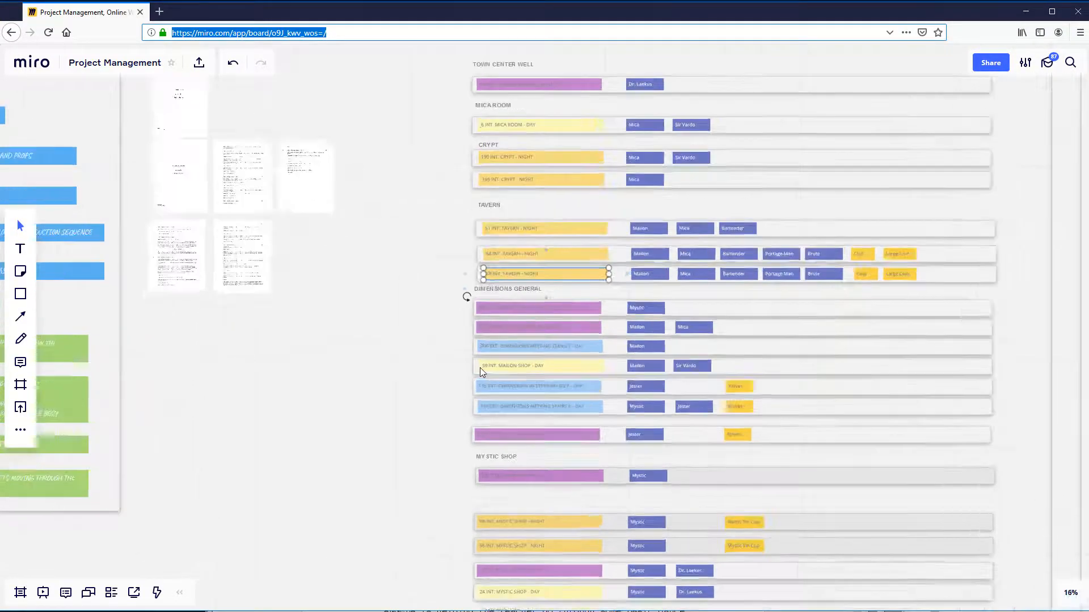
scroll(480, 368, up, 5)
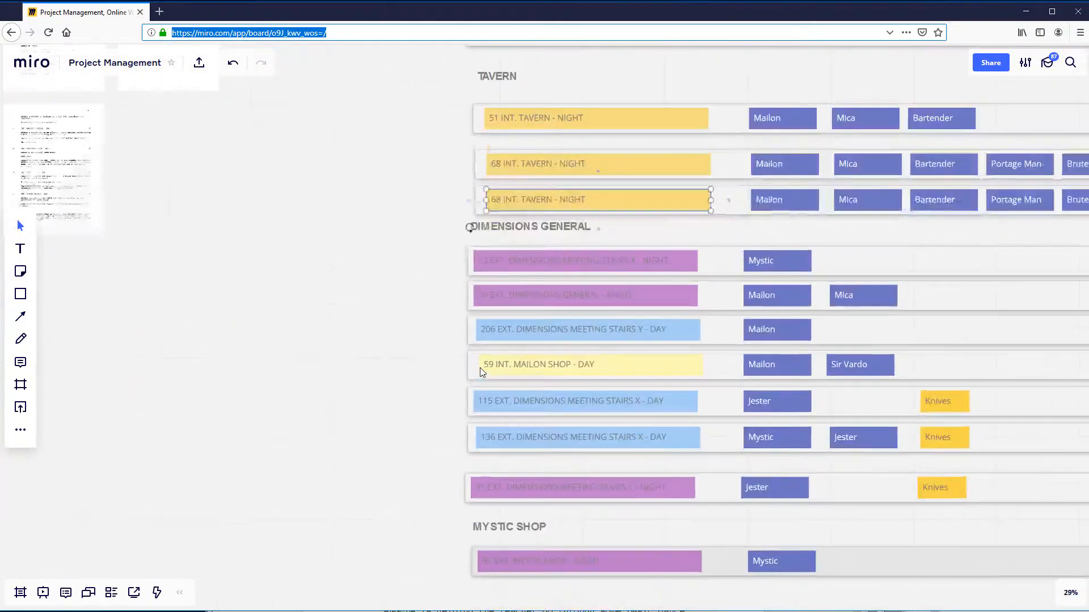
click(588, 155)
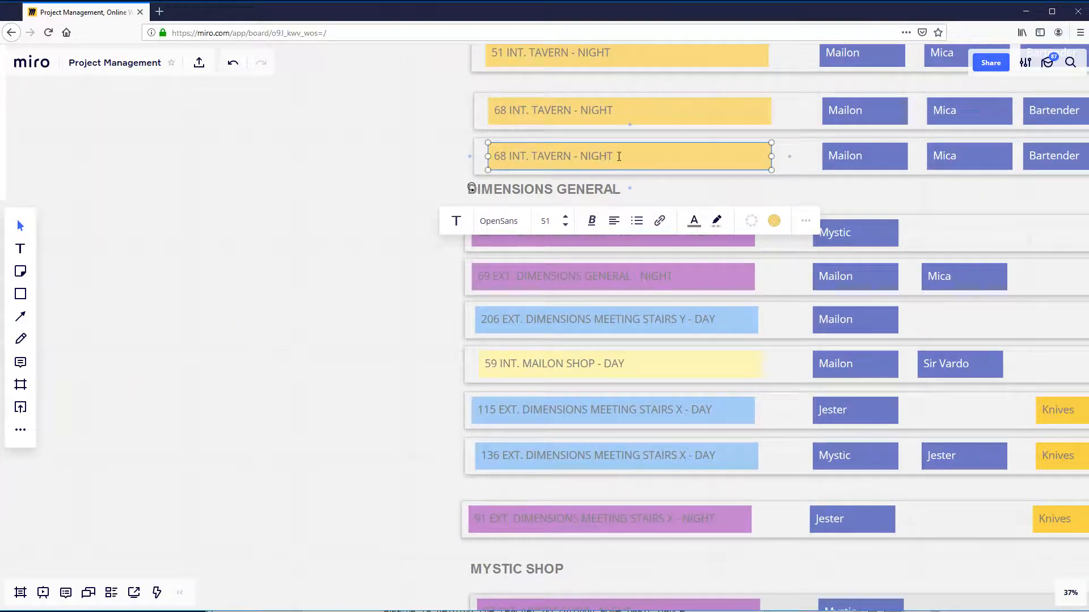
drag(615, 156, 493, 149)
drag(612, 158, 497, 158)
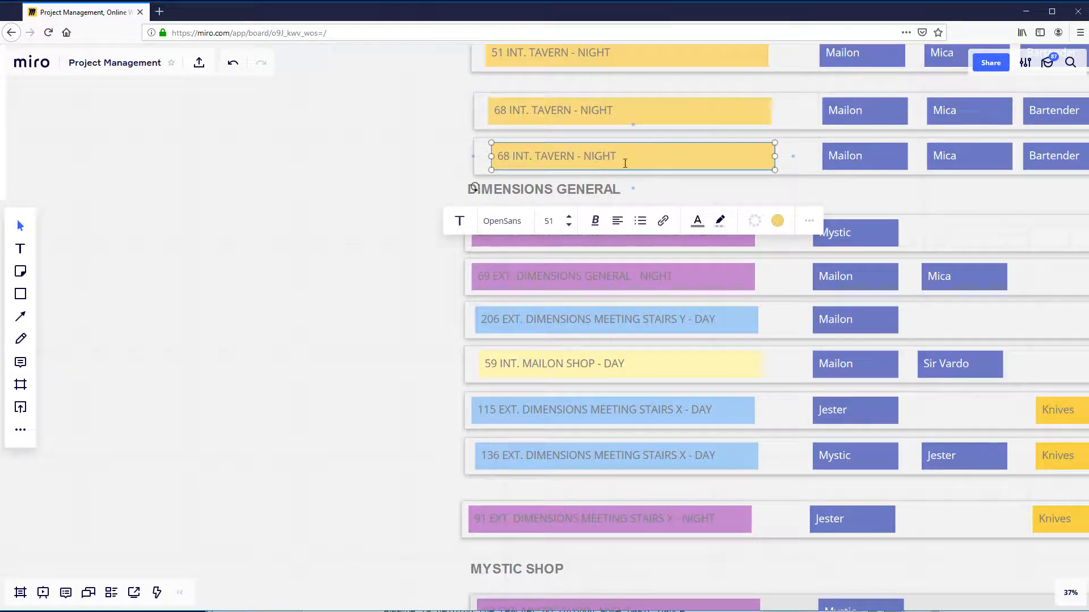
key(ctrl+a)
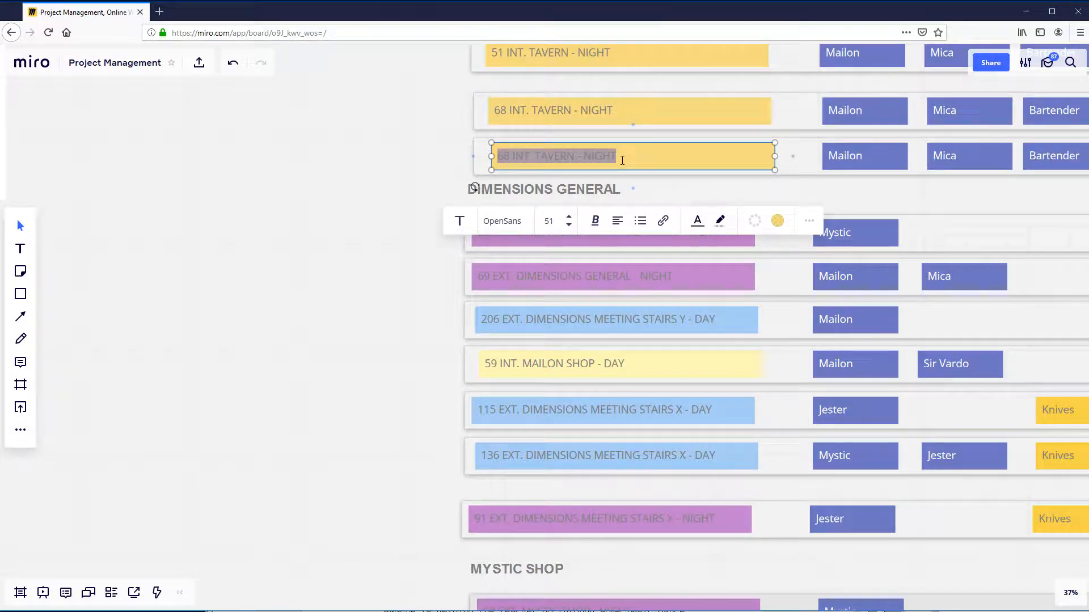
key(BackSpace)
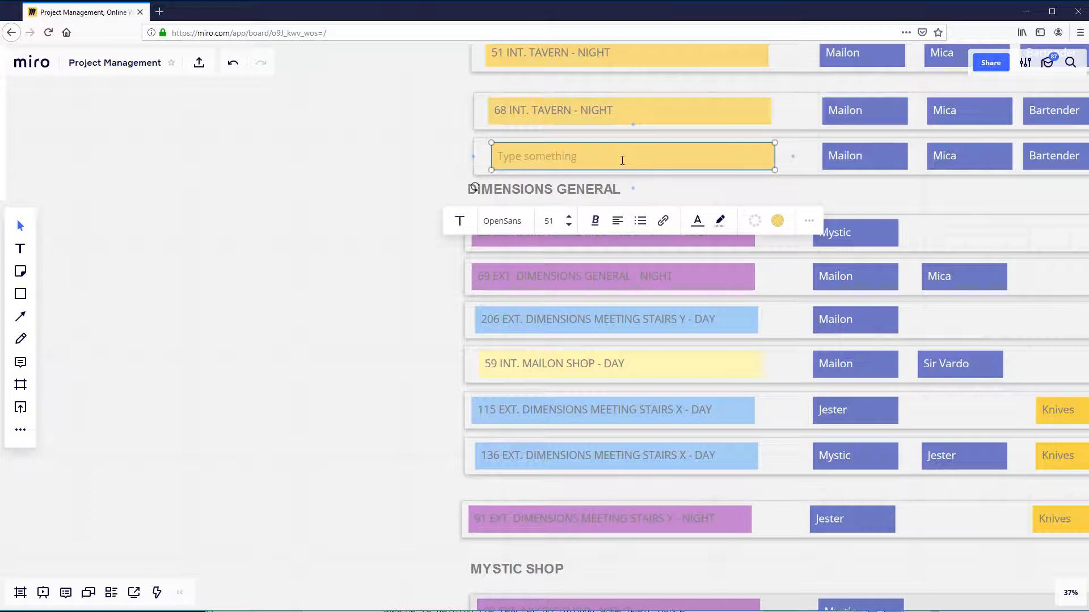
key(ctrl+z)
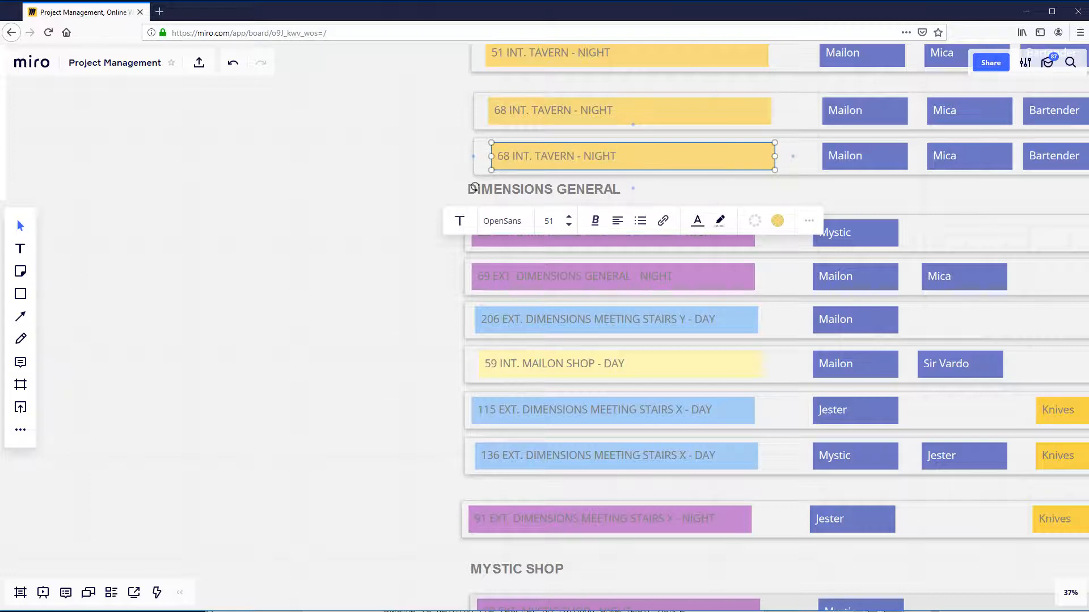
- Switch to the script PDF in Acrobat Reader and copy the scene 14 heading text "INT. REHAB ROOM - DAY"
key(alt+Tab)
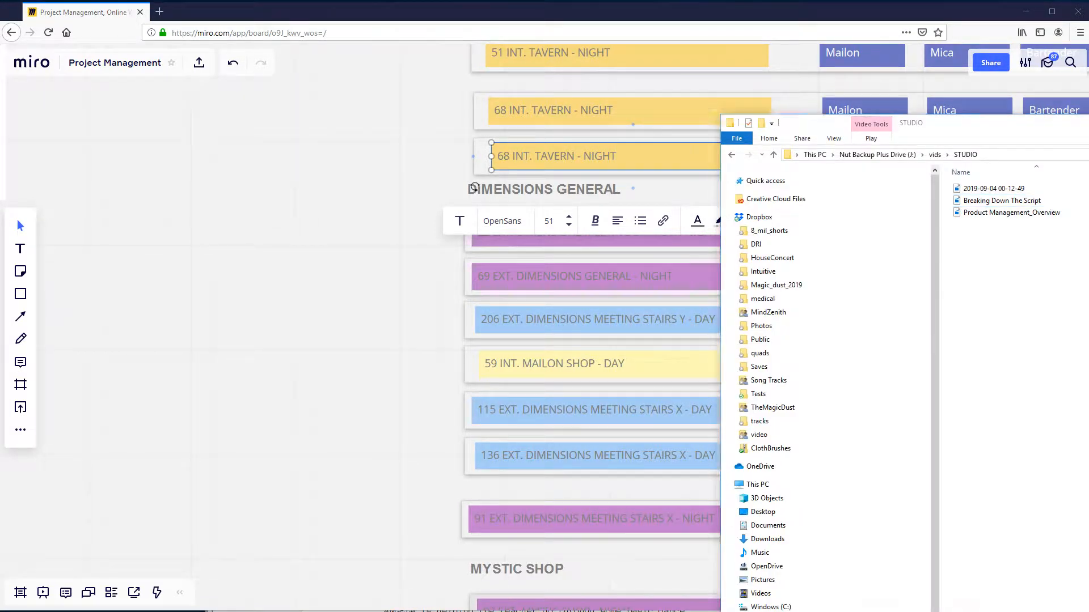
key(alt+Tab)
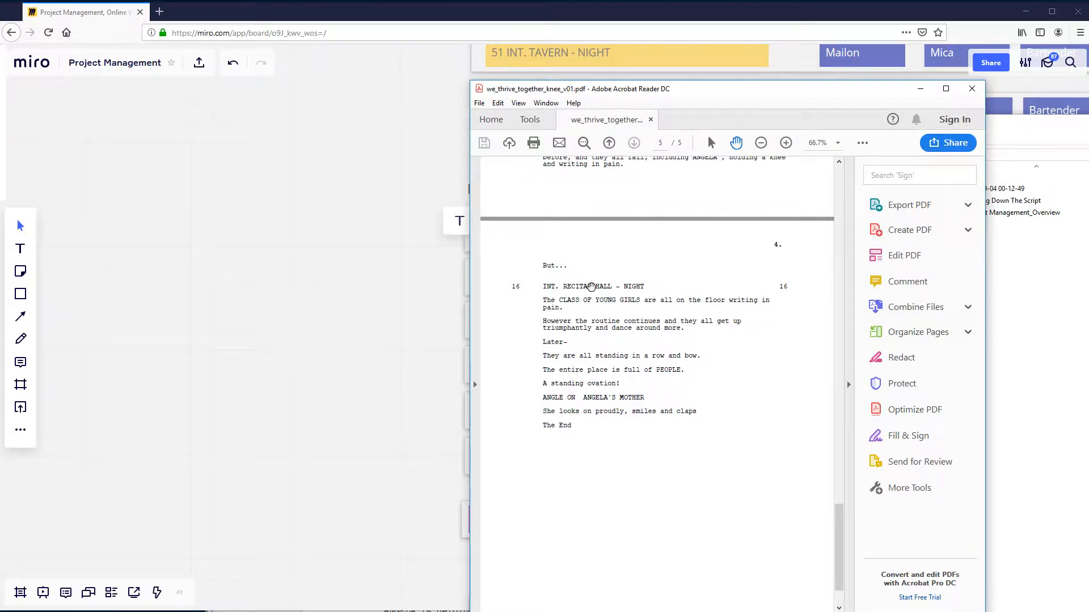
scroll(589, 288, up, 5)
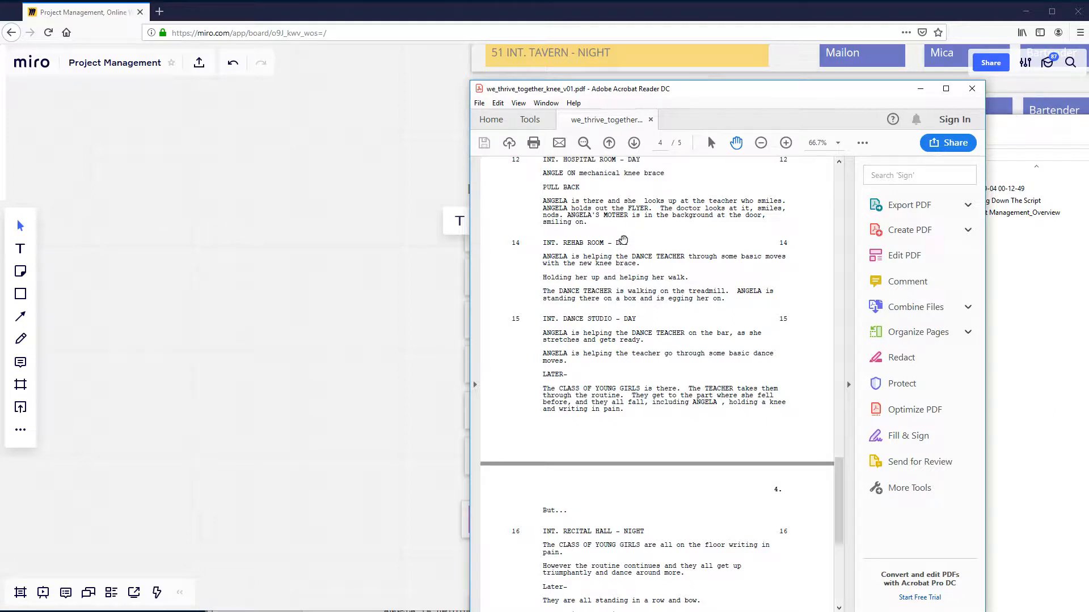
click(711, 143)
drag(626, 241, 546, 238)
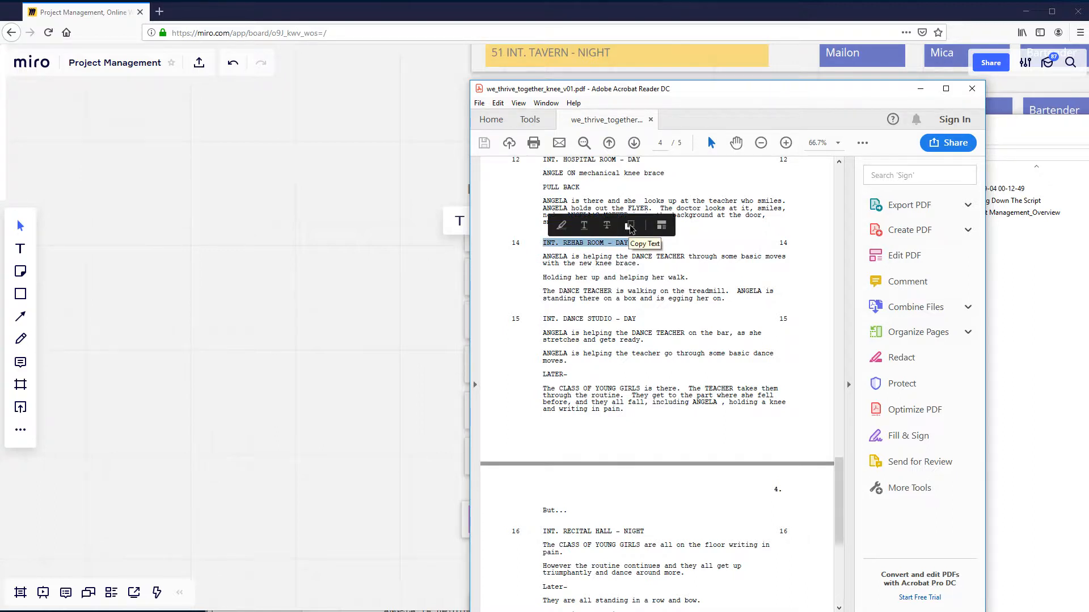
click(630, 228)
- Return to the Miro board and replace the text of the upper 68 INT. TAVERN - NIGHT label with "INT. REHAB ROOM - DAY"
click(428, 18)
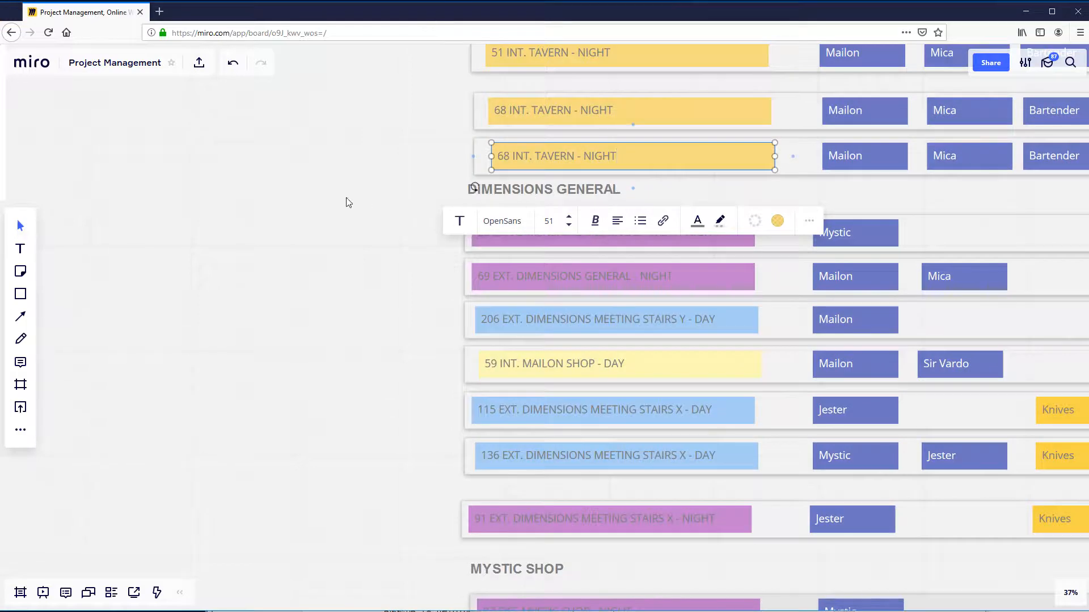
click(550, 406)
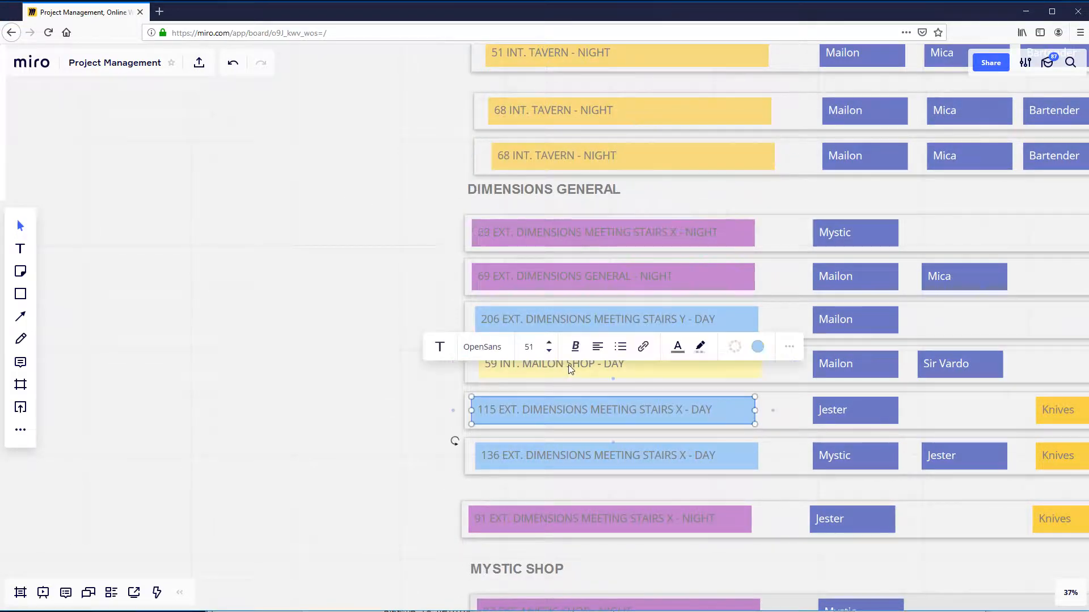
double_click(577, 117)
mouse_move(614, 112)
mouse_down()
mouse_move(488, 107)
mouse_move(580, 119)
mouse_move(629, 110)
mouse_up()
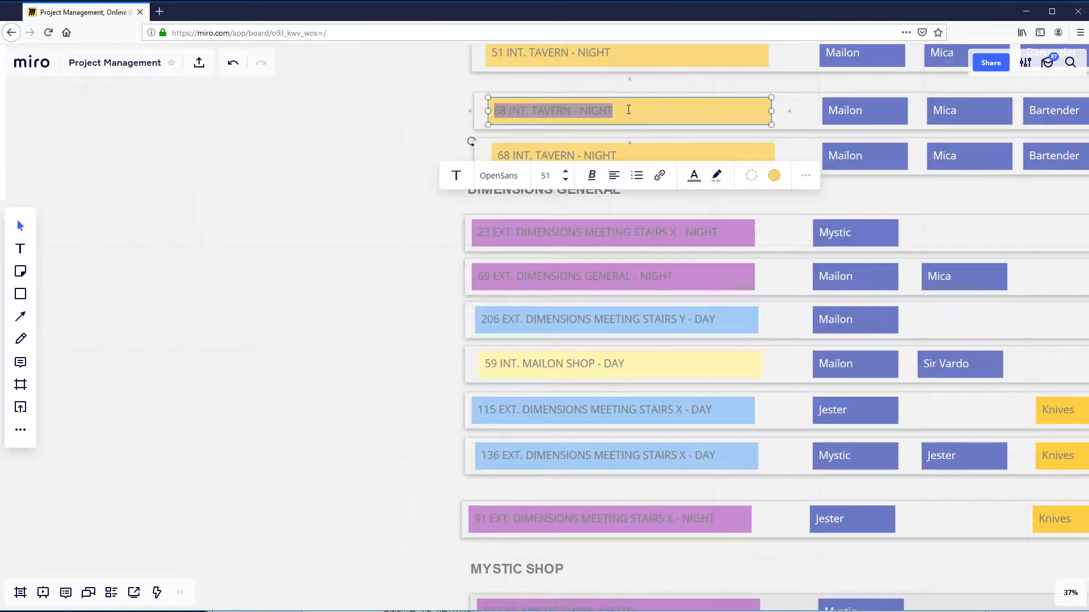
key(ctrl+v)
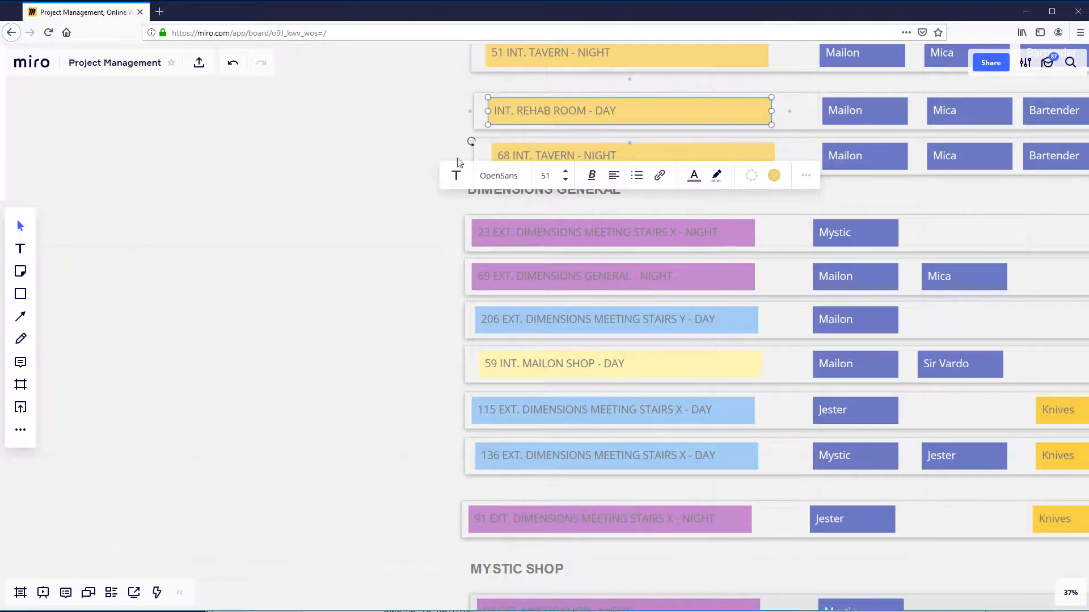
click(624, 83)
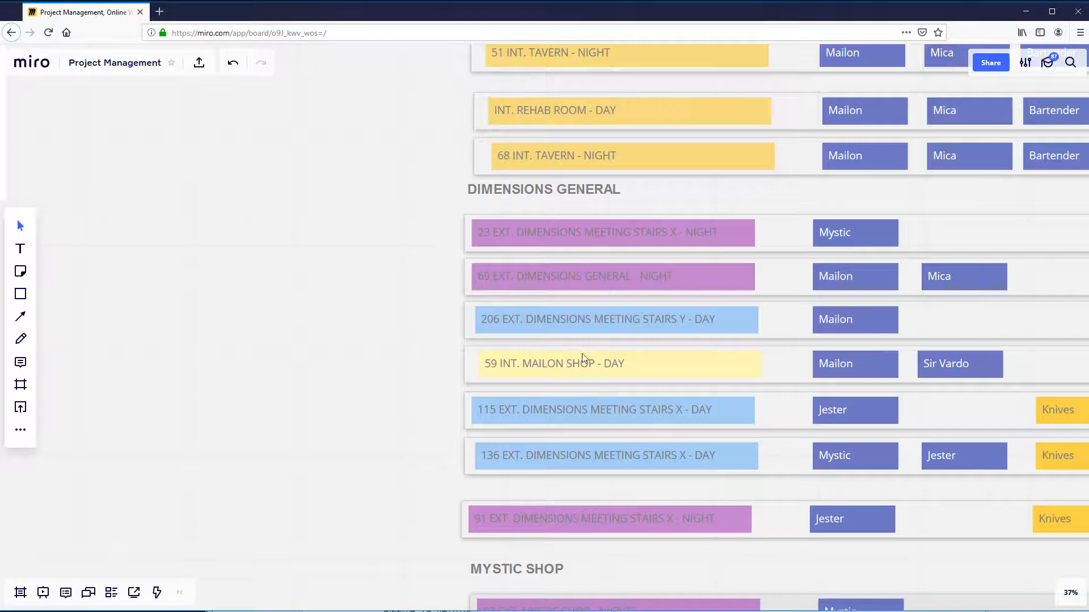
- Examine the INT. REHAB ROOM - DAY strip in relation to the neighbouring strips, the script pages and the Steps list
scroll(505, 222, down, 4)
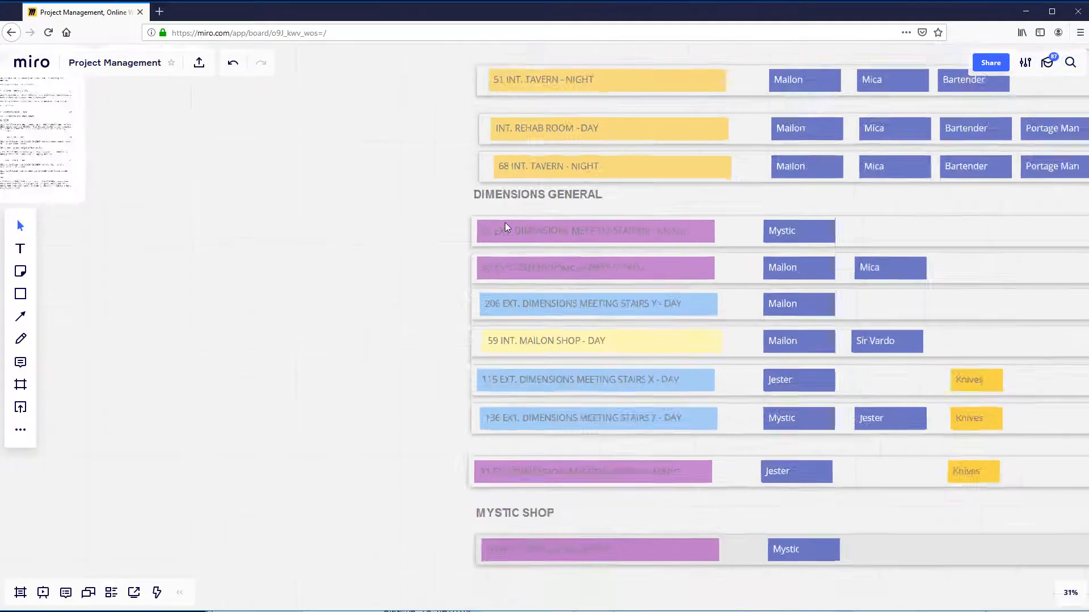
click(607, 155)
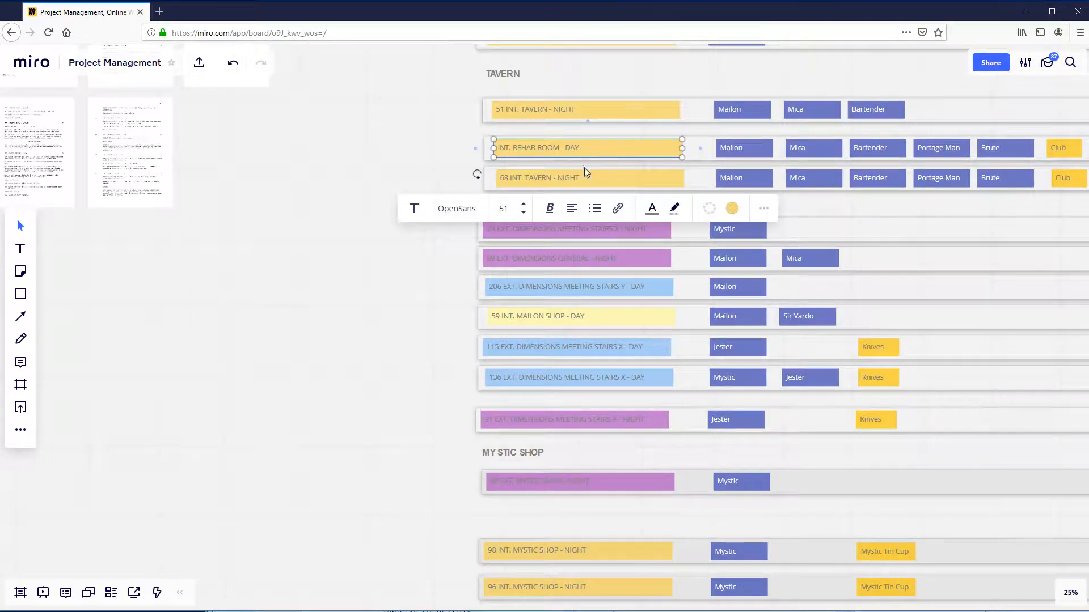
scroll(373, 302, down, 2)
drag(373, 301, 622, 379)
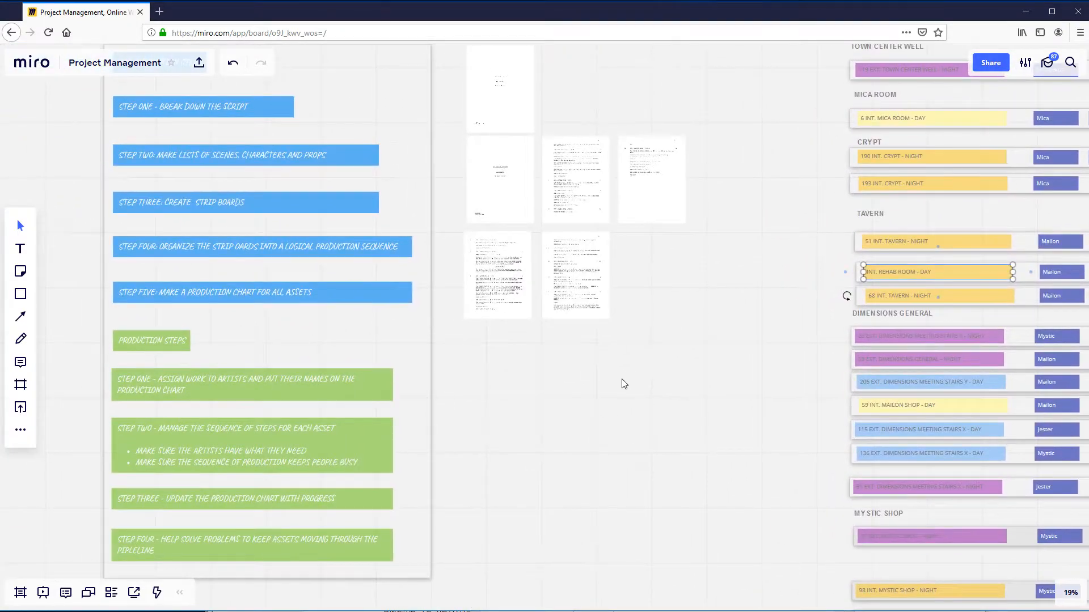
scroll(622, 378, down, 2)
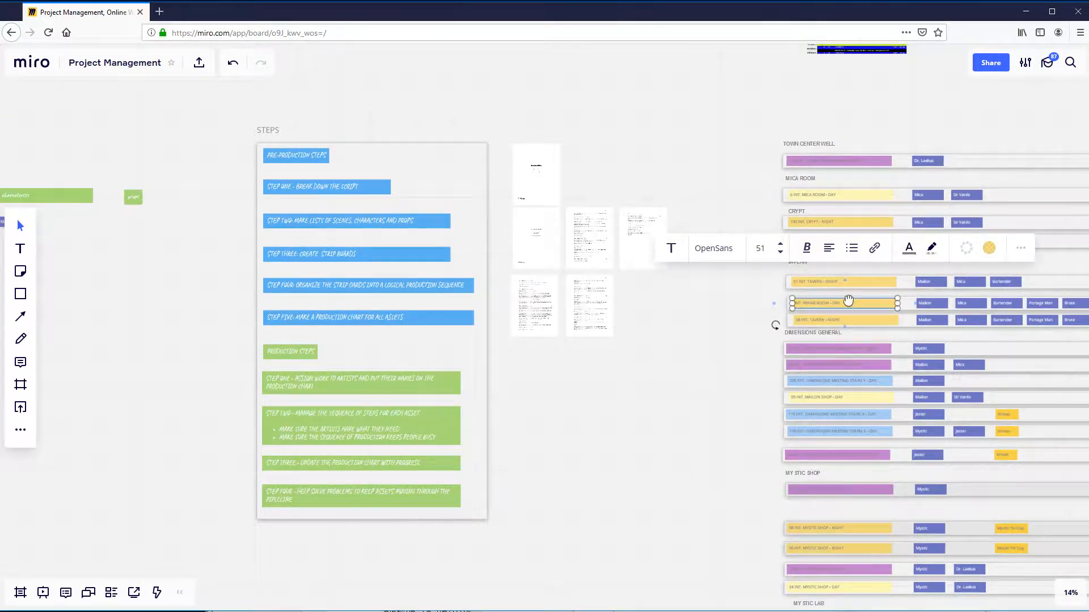
scroll(652, 384, down, 2)
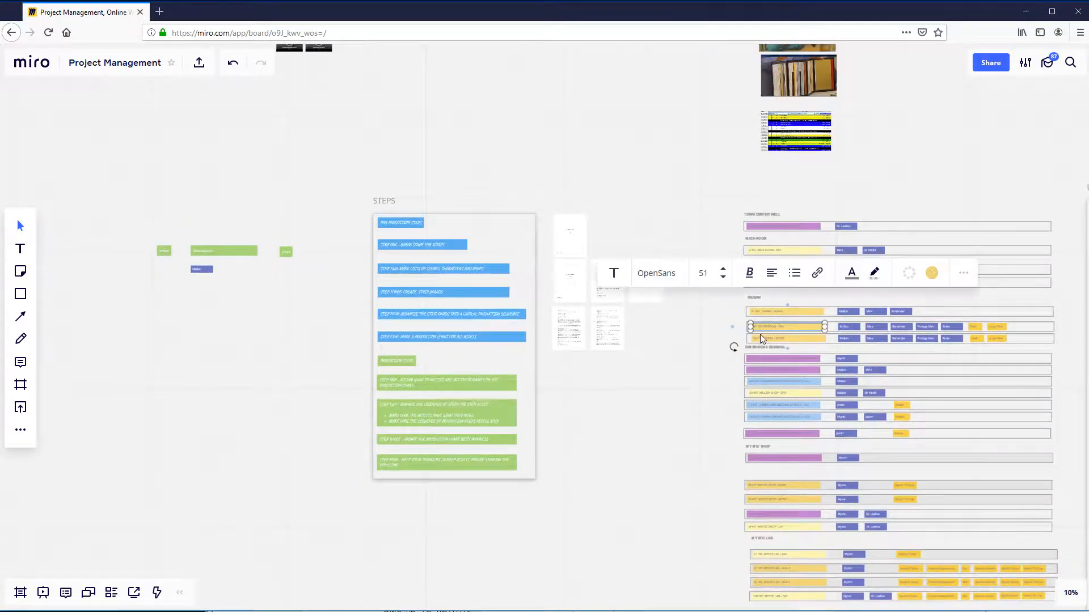
mouse_move(781, 332)
mouse_down()
mouse_move(318, 341)
mouse_move(135, 291)
mouse_move(131, 275)
mouse_move(802, 318)
mouse_move(782, 329)
mouse_up()
scroll(782, 328, up, 3)
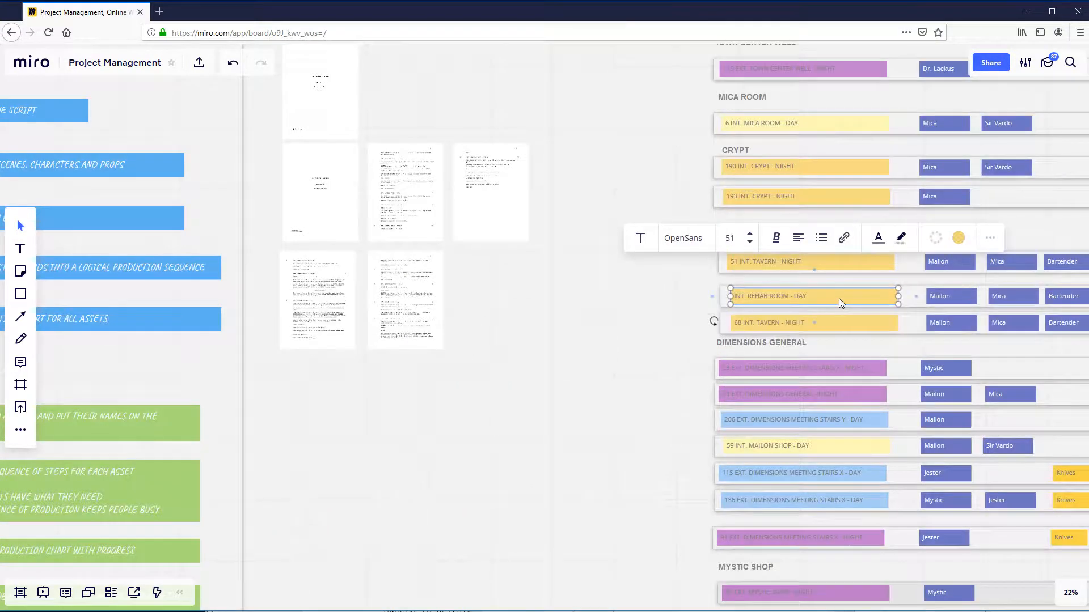
scroll(641, 367, up, 6)
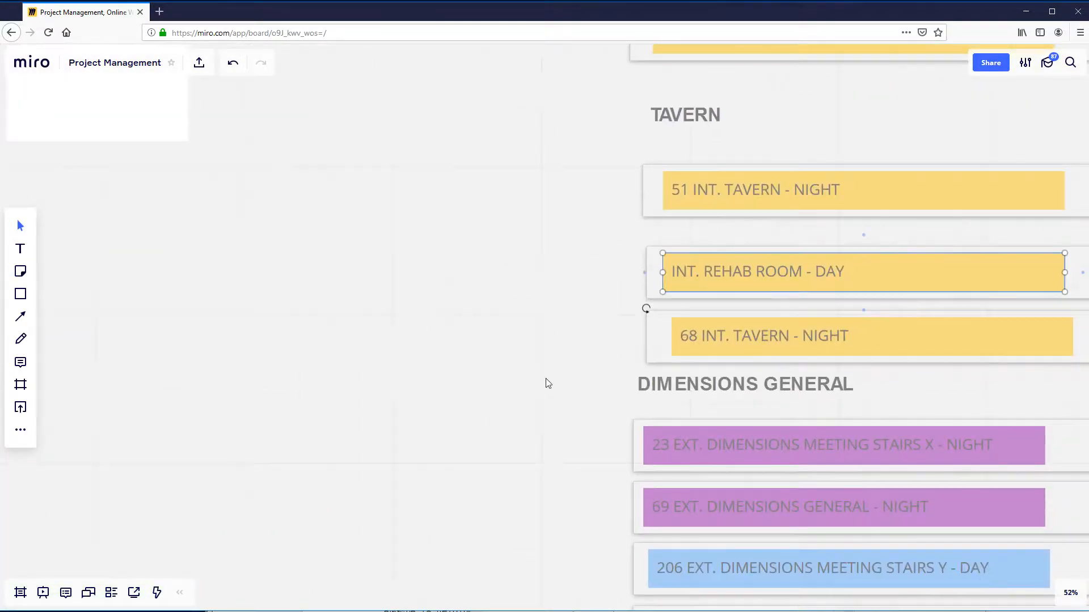
click(685, 274)
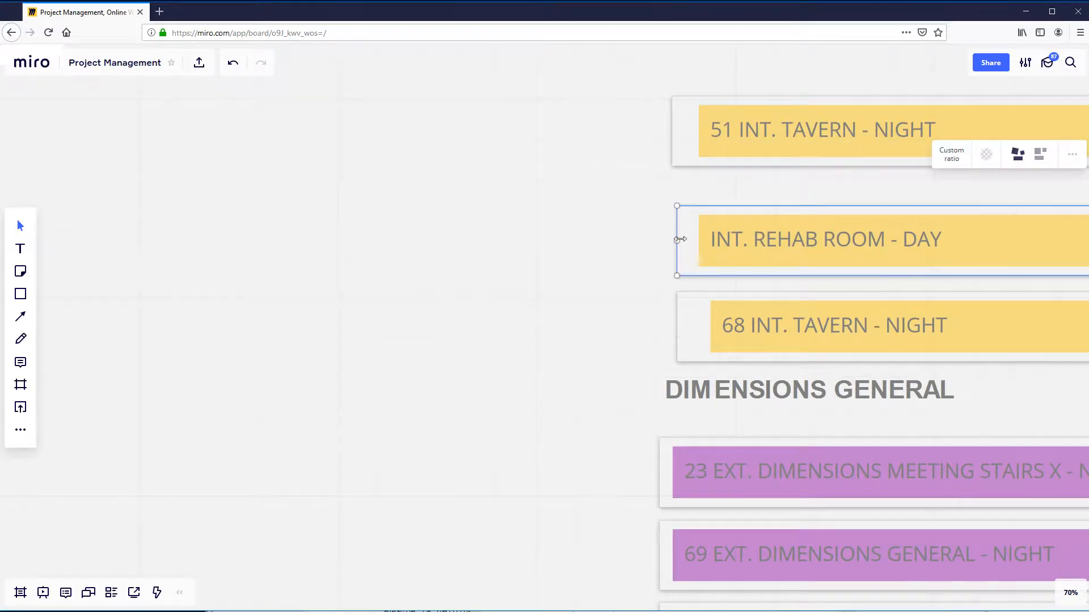
scroll(561, 281, down, 8)
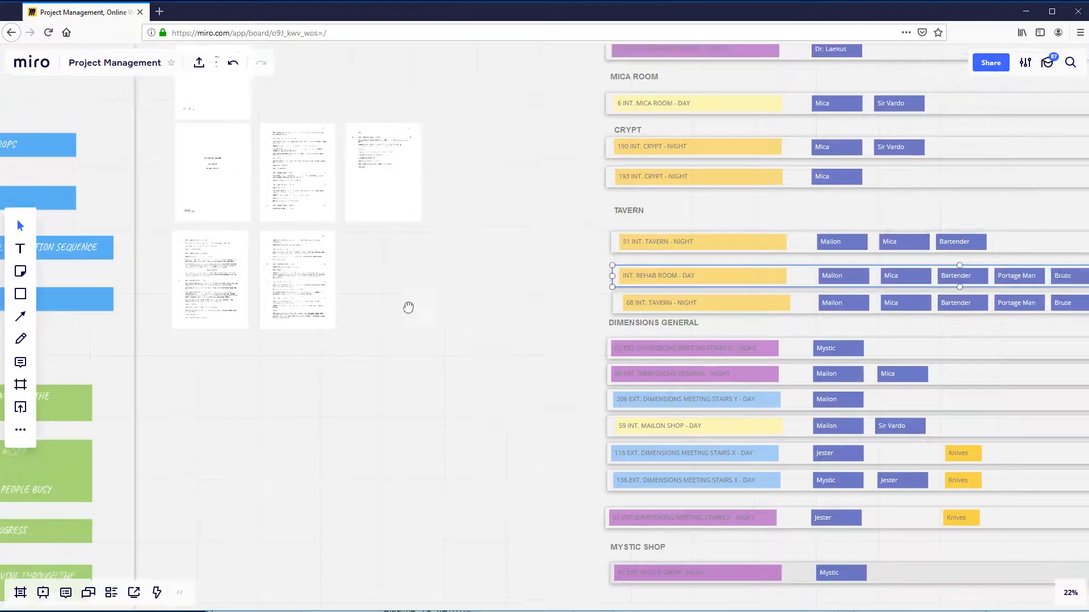
- Move the TAVERN heading out of the strip board into the empty area beside the tavern scene strips
drag(408, 307, 511, 292)
scroll(345, 339, up, 4)
click(560, 135)
drag(559, 135, 930, 272)
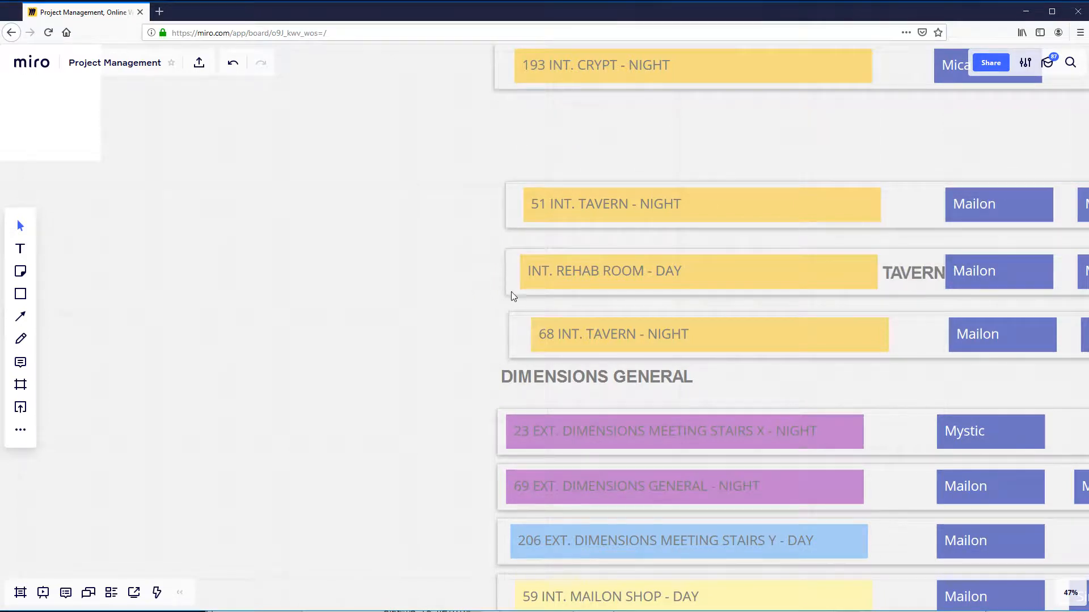
mouse_move(512, 292)
mouse_down()
mouse_move(411, 292)
mouse_move(511, 291)
mouse_up()
click(913, 274)
drag(913, 273, 295, 222)
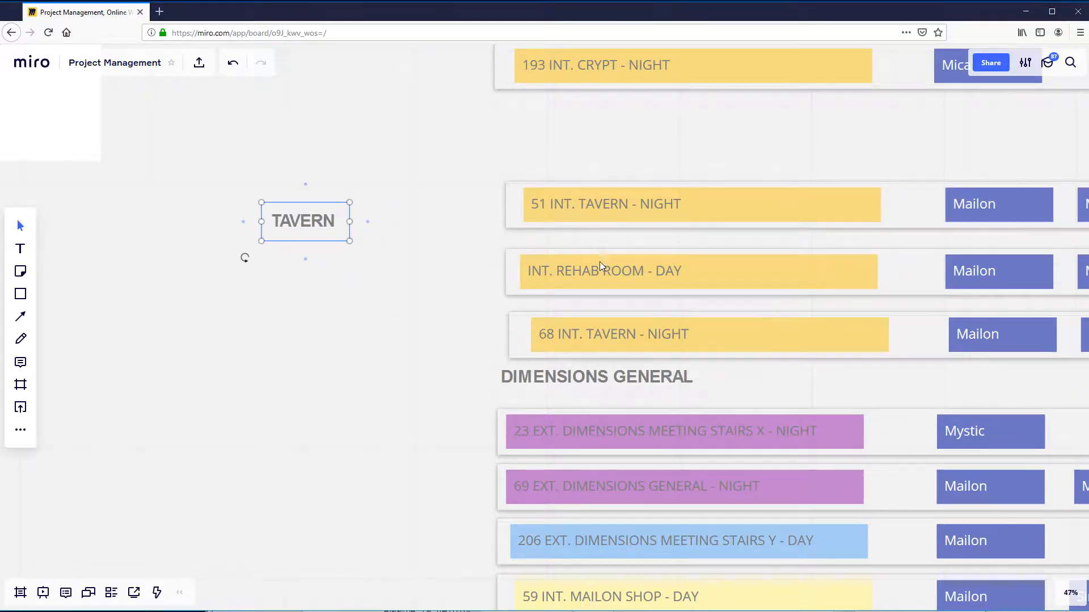
double_click(529, 274)
key(Escape)
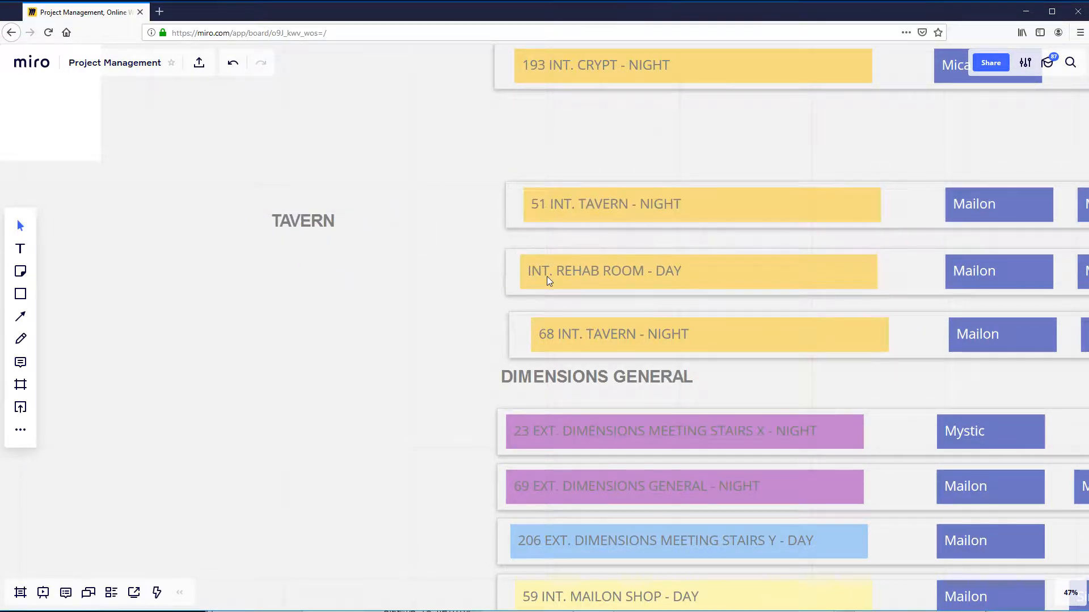
double_click(536, 276)
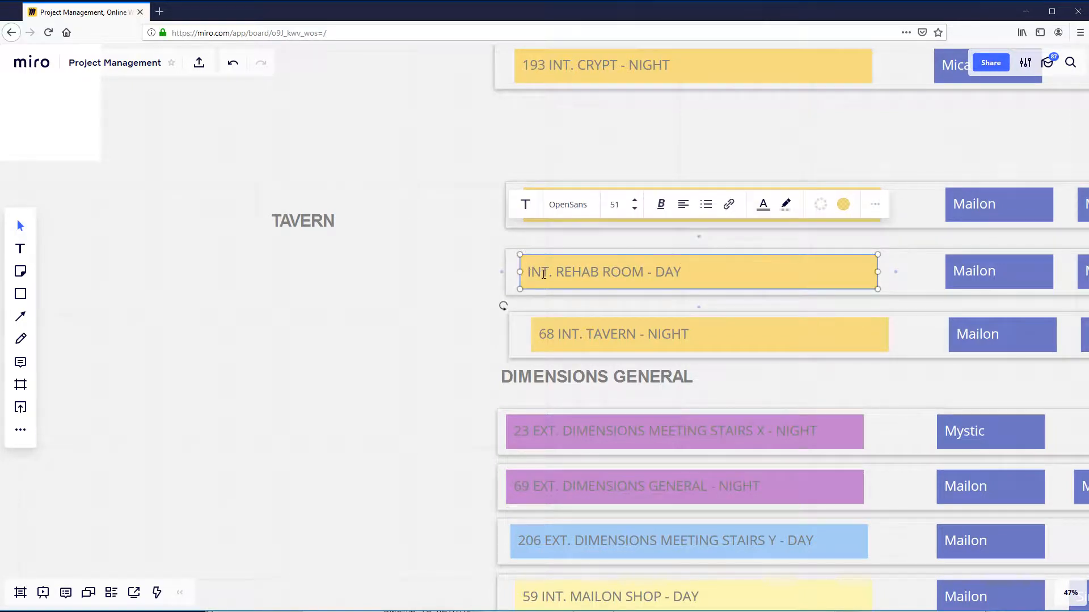
click(372, 360)
scroll(372, 360, down, 2)
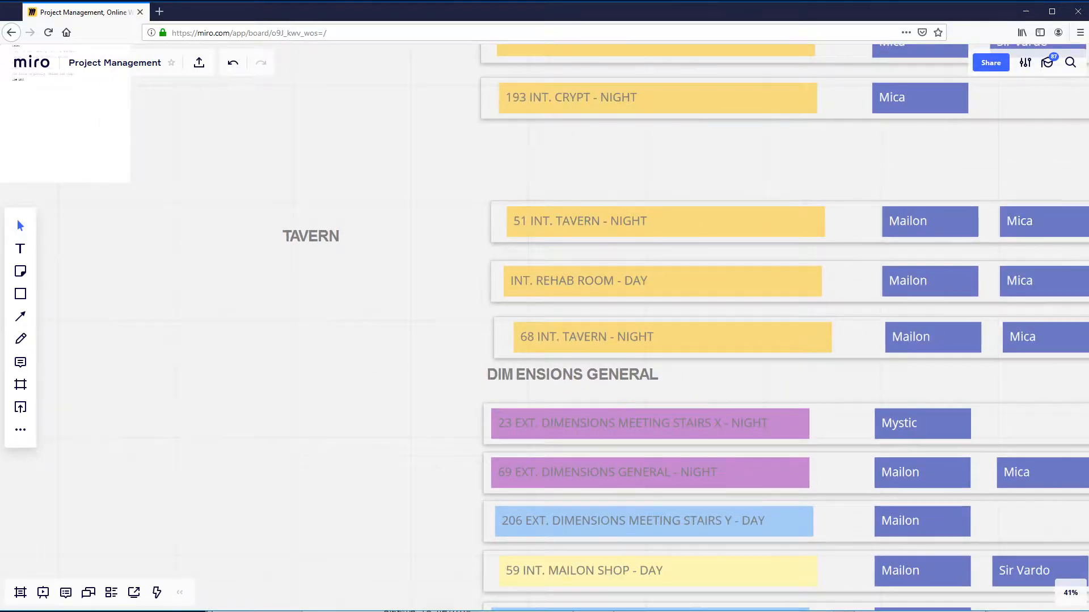
- Switch to the script PDF in Acrobat Reader and copy the INT. REHAB ROOM - DAY heading together with its scene number 14
click(249, 611)
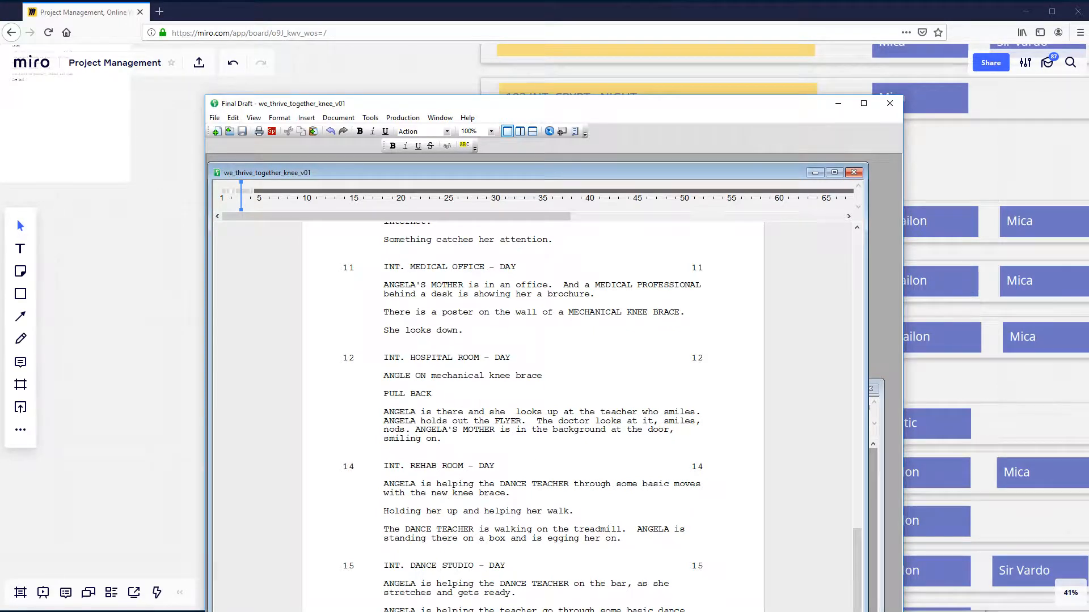
key(alt+Tab)
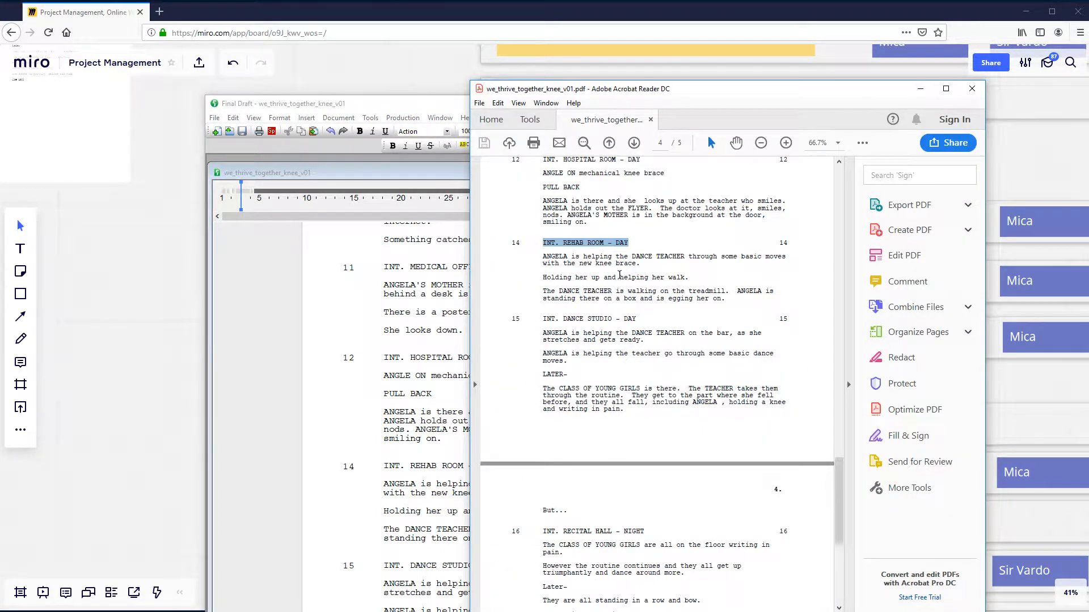
drag(635, 244, 513, 245)
click(591, 227)
- Return to the Miro board and replace the INT. REHAB ROOM - DAY label text with "14 INT. REHAB ROOM - DAY"
click(448, 73)
double_click(603, 282)
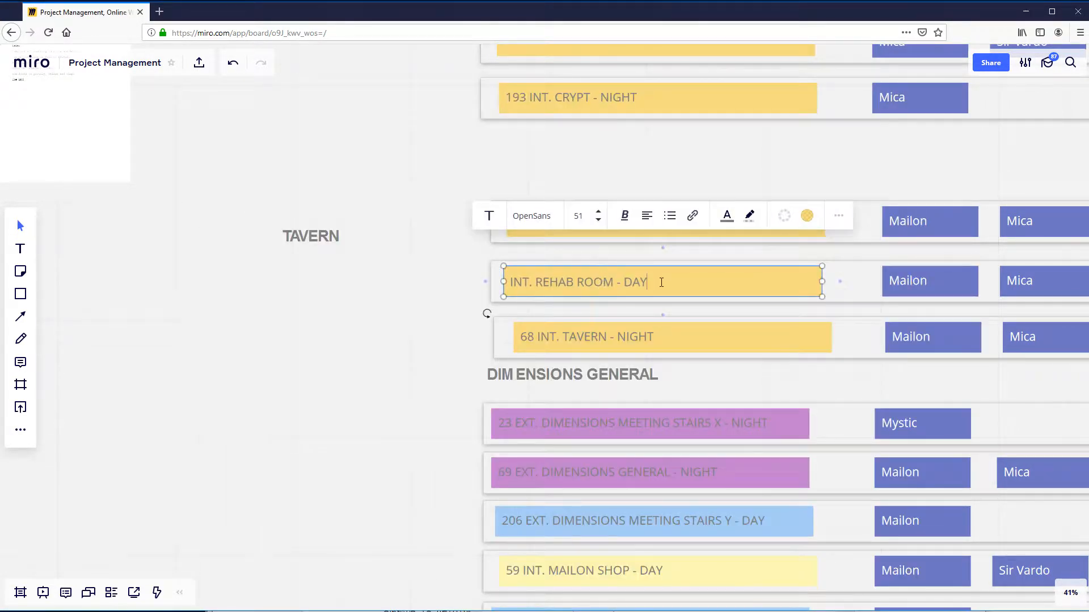
drag(647, 282, 700, 285)
click(510, 279)
key(ctrl+v)
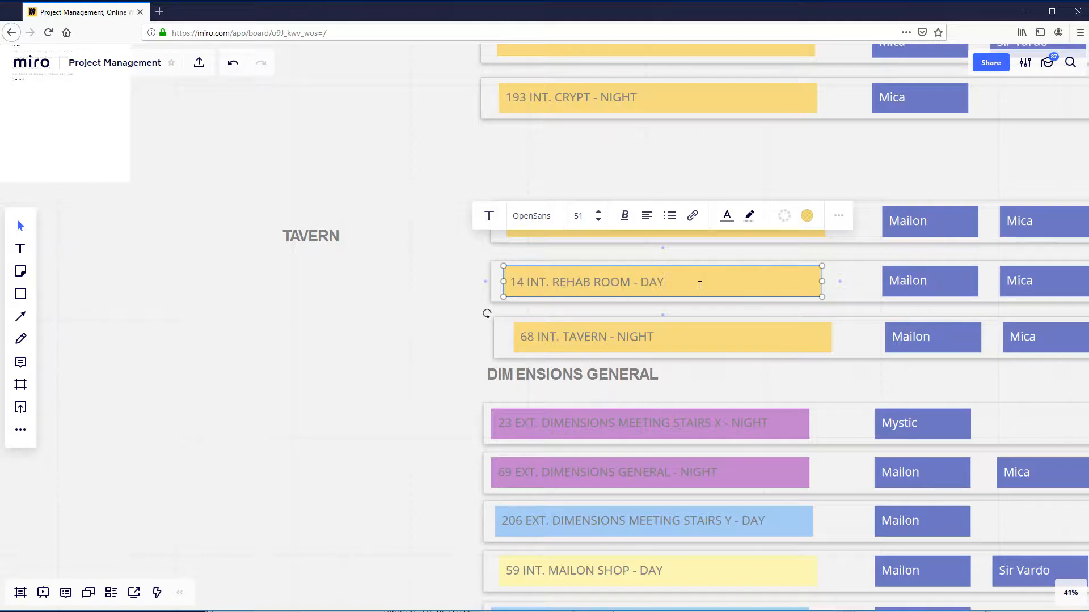
click(406, 409)
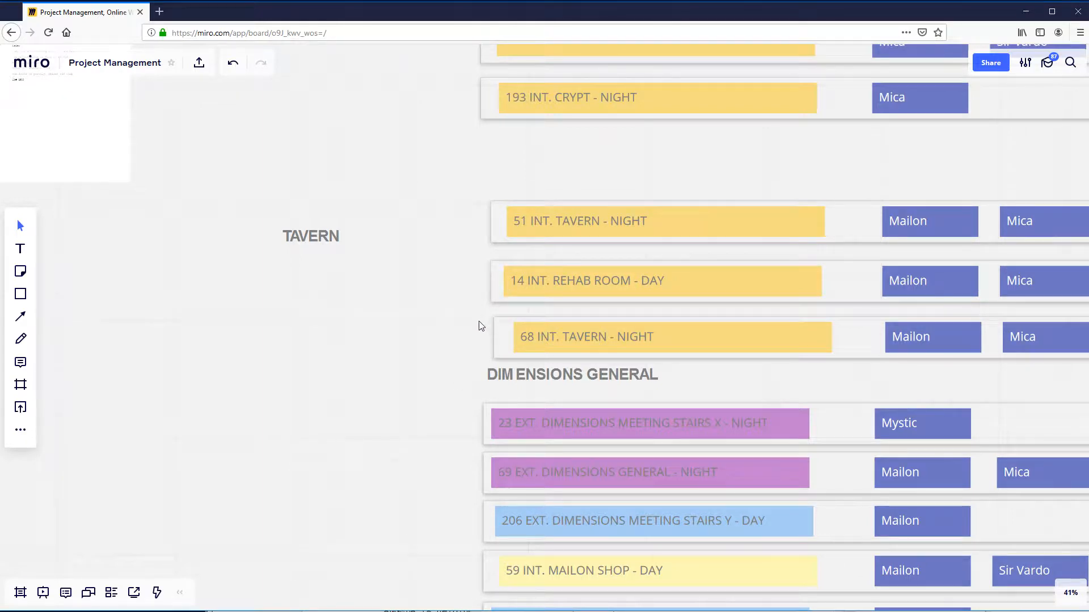
- Shift the 14 INT. REHAB ROOM - DAY strip as one unit and nudge its Mailon label closer to the Mica label
scroll(473, 389, down, 5)
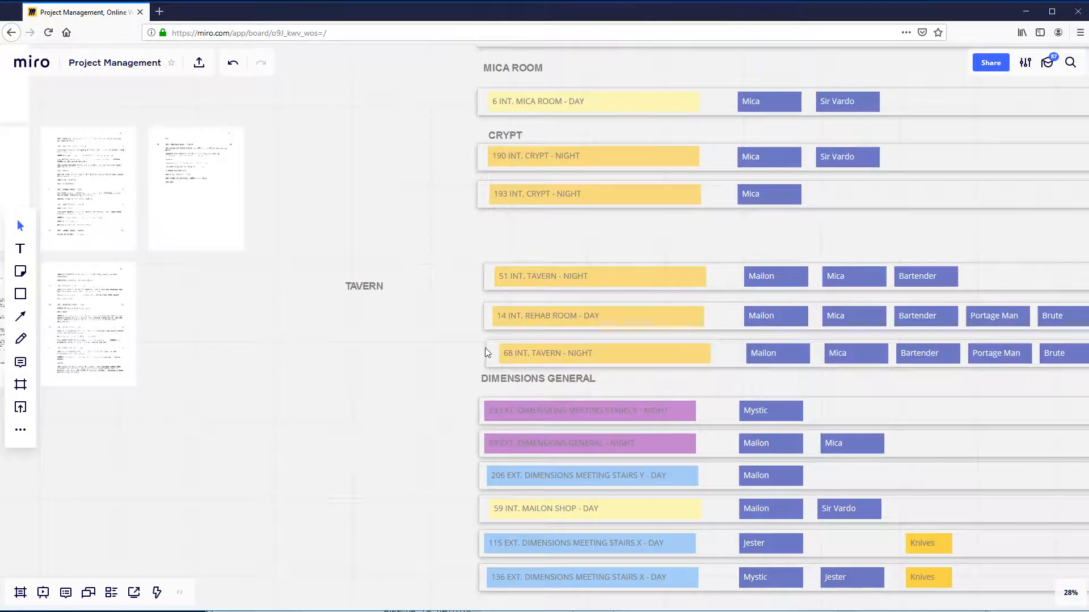
scroll(356, 356, up, 3)
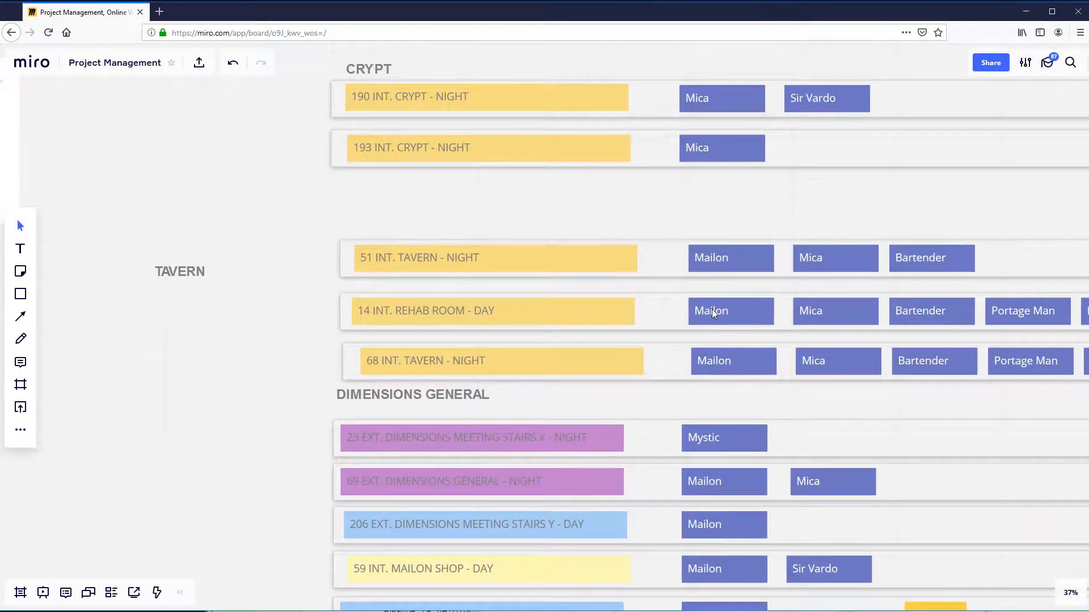
mouse_move(734, 309)
mouse_down()
mouse_move(530, 338)
mouse_move(703, 292)
mouse_move(740, 315)
mouse_move(740, 304)
mouse_move(663, 298)
mouse_move(155, 378)
mouse_move(732, 323)
mouse_up()
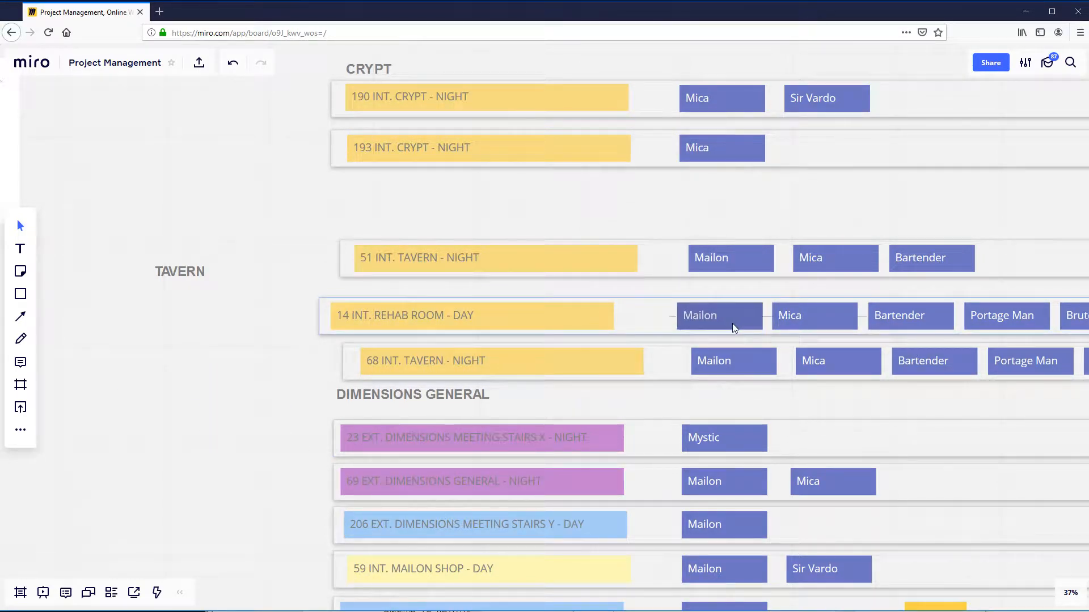
mouse_move(668, 303)
mouse_down()
mouse_move(663, 312)
mouse_move(639, 302)
mouse_move(649, 311)
mouse_move(649, 301)
mouse_up()
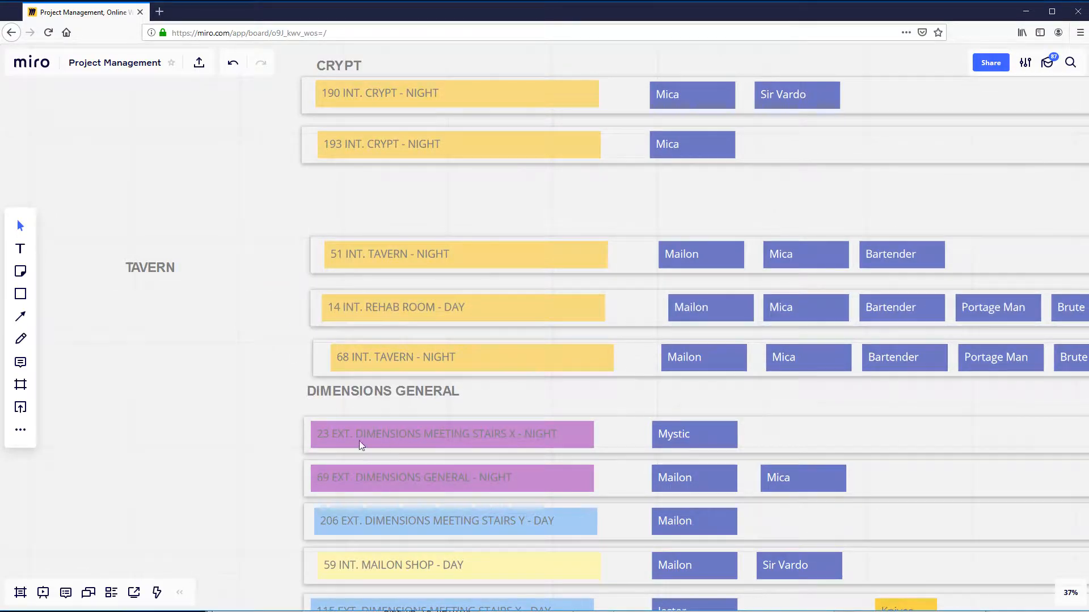
- Go back across the board to the script pages and review them beside the list of pre-production steps
scroll(254, 452, down, 5)
scroll(203, 471, down, 5)
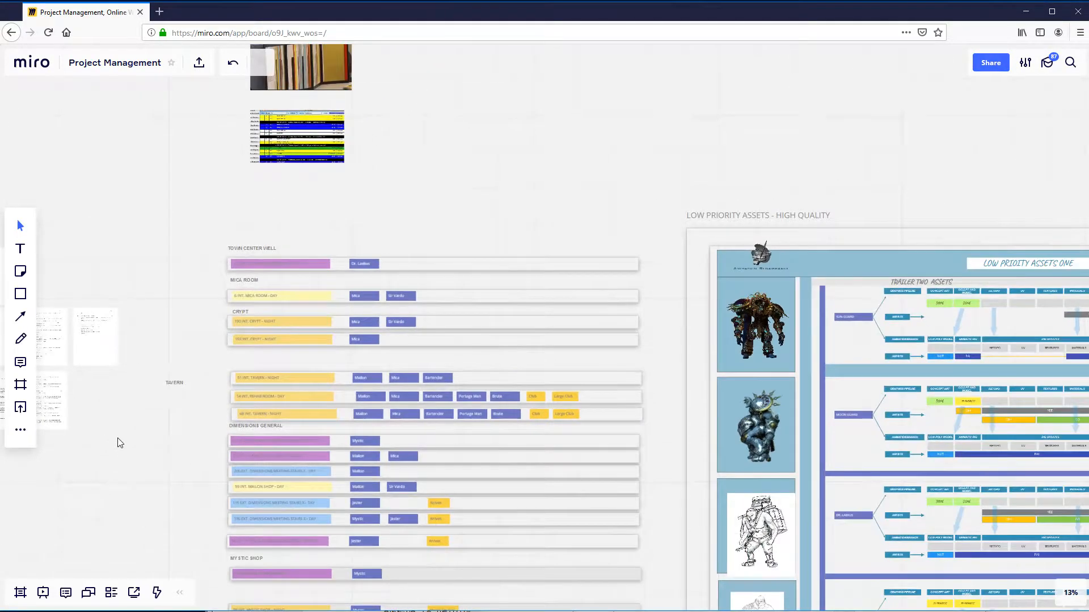
drag(208, 460, 553, 532)
scroll(427, 526, up, 5)
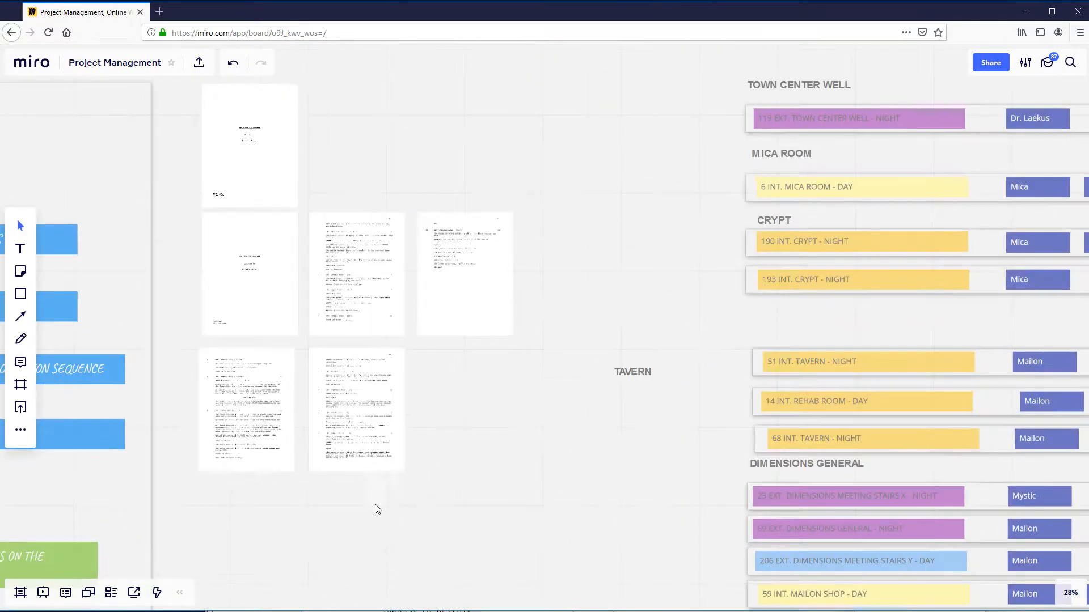
drag(330, 509, 747, 496)
scroll(721, 518, up, 2)
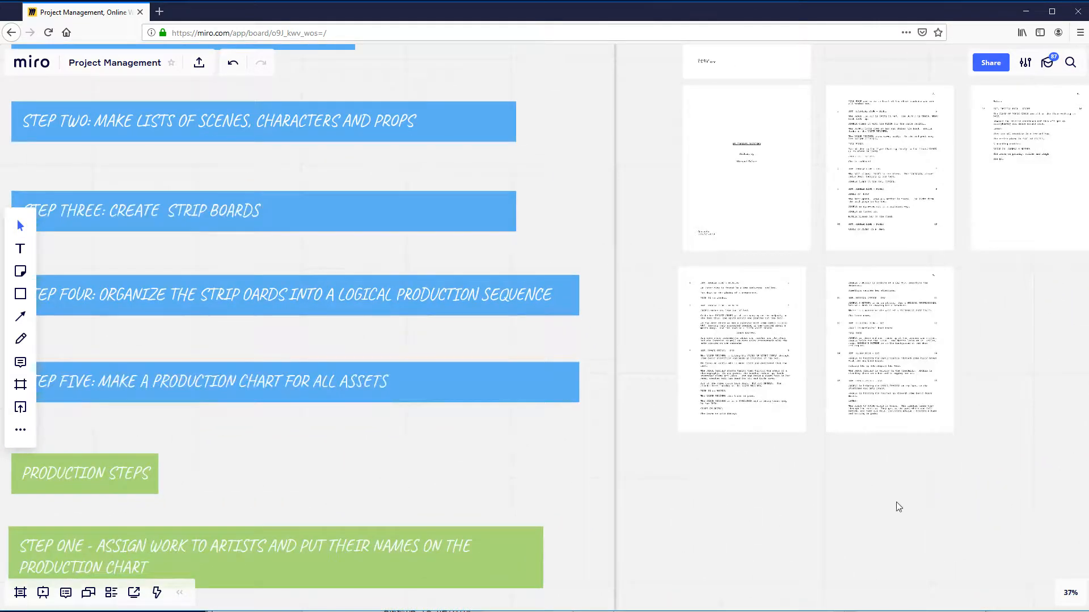
- Go back across the board to the scenes, characters and props lists and examine the Mailon character label
scroll(784, 506, down, 3)
drag(205, 402, 479, 426)
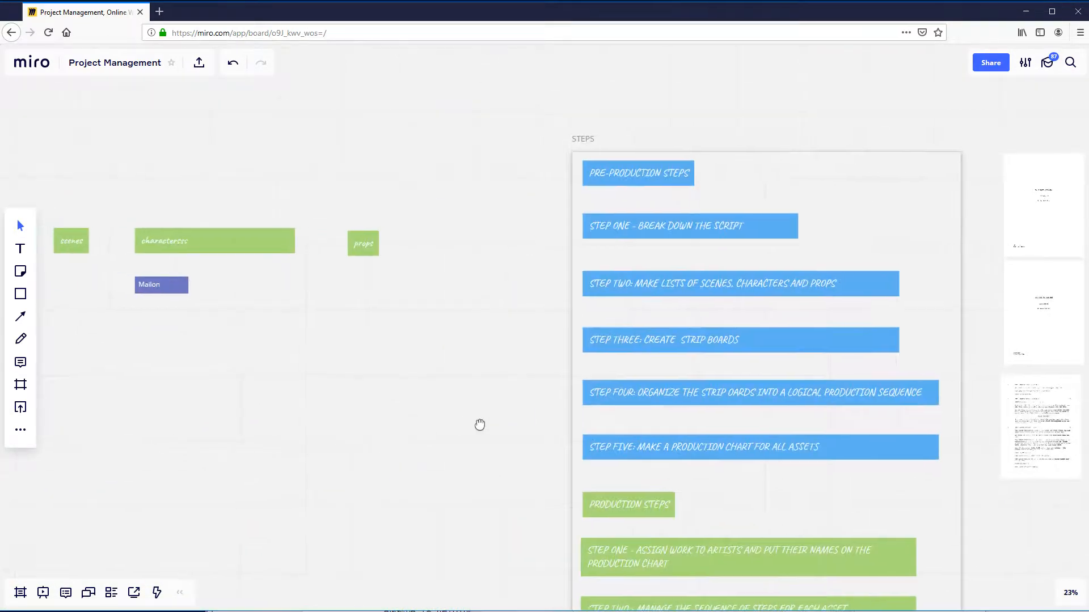
click(159, 295)
scroll(263, 332, down, 2)
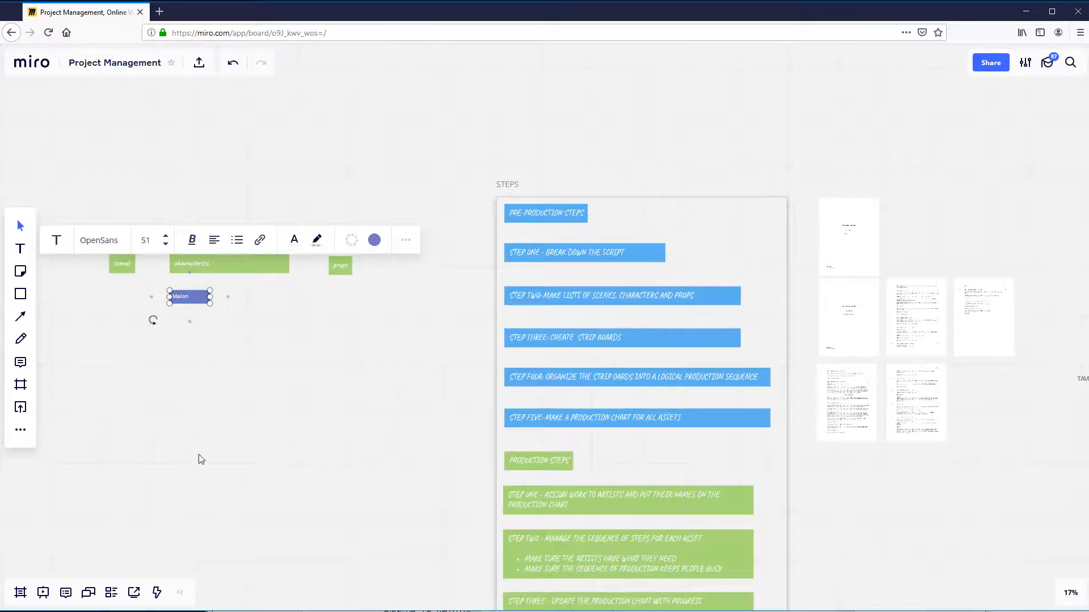
scroll(199, 460, down, 2)
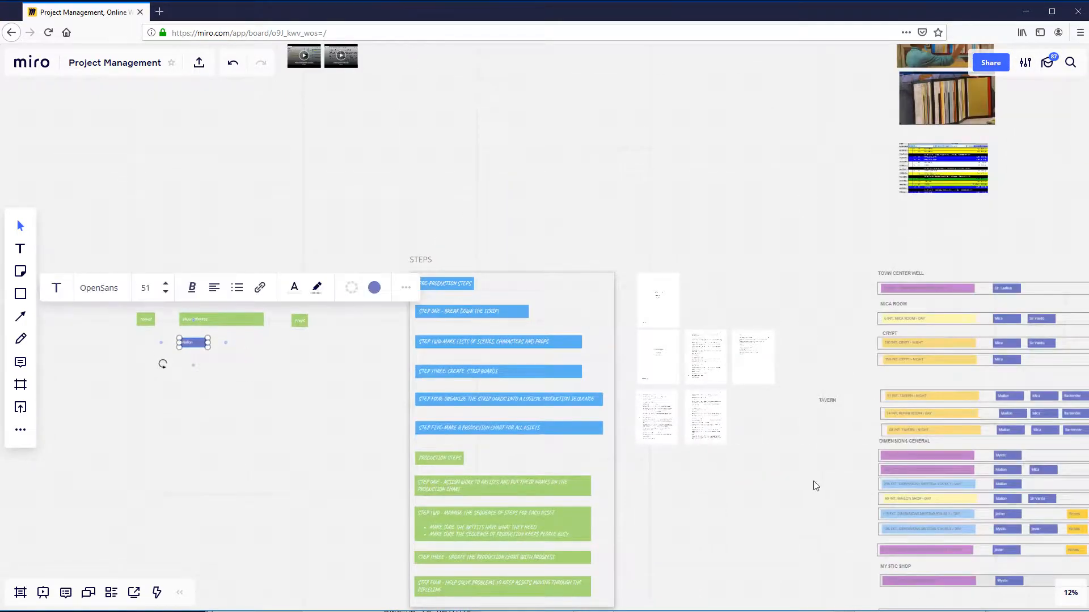
click(245, 395)
- Move the 21, 41, 95 and 168 INT. MYSTIC LAB strips one by one into line with the MYSTIC SHOP strips above
drag(819, 503, 410, 367)
scroll(505, 488, up, 4)
scroll(432, 399, up, 3)
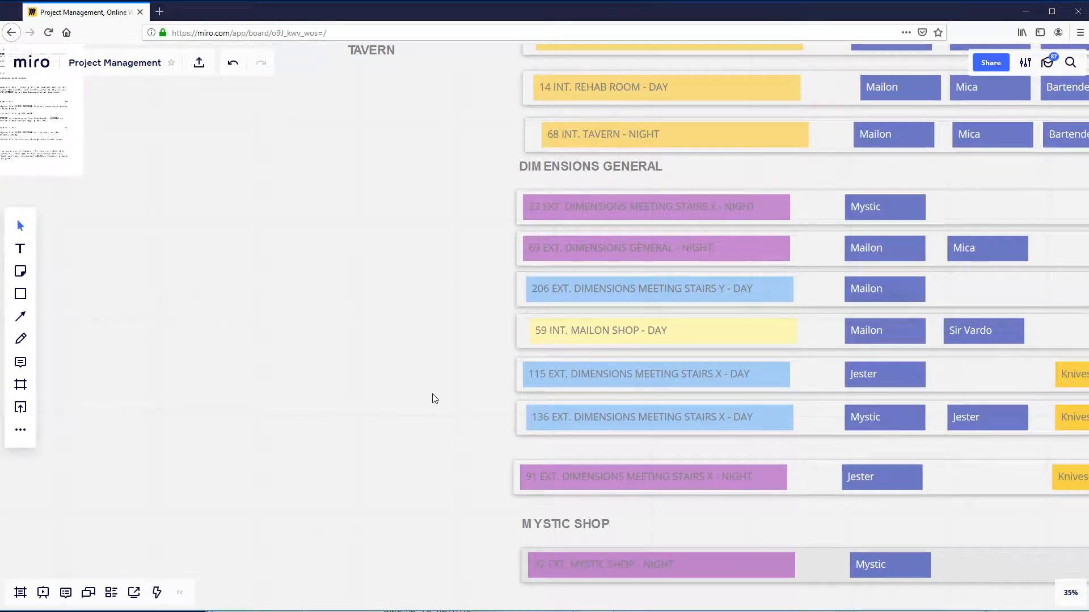
scroll(432, 395, down, 2)
drag(401, 401, 370, 364)
scroll(369, 364, down, 8)
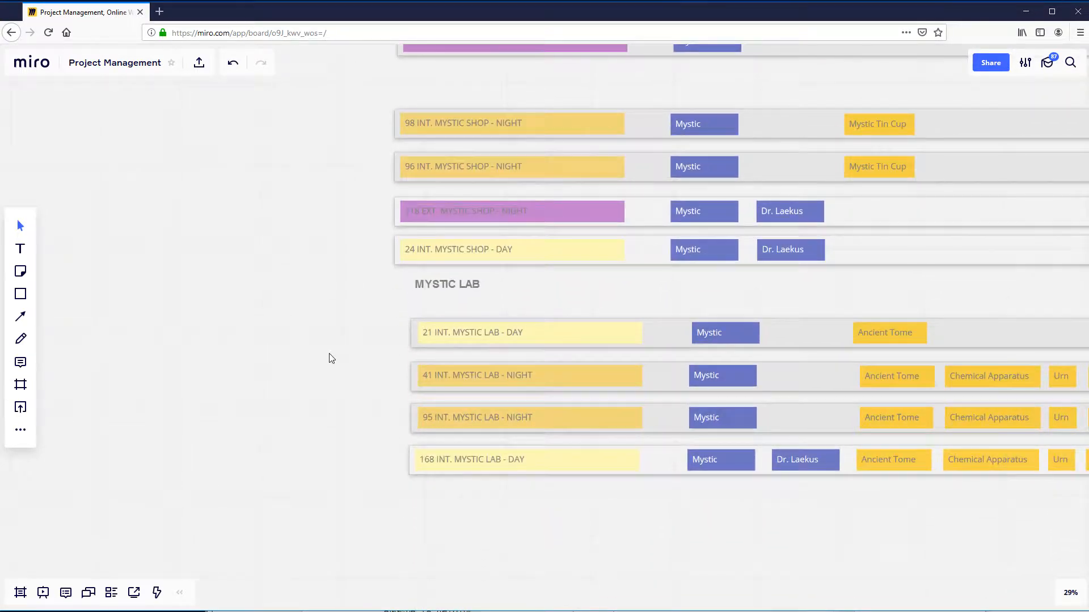
drag(333, 352, 335, 306)
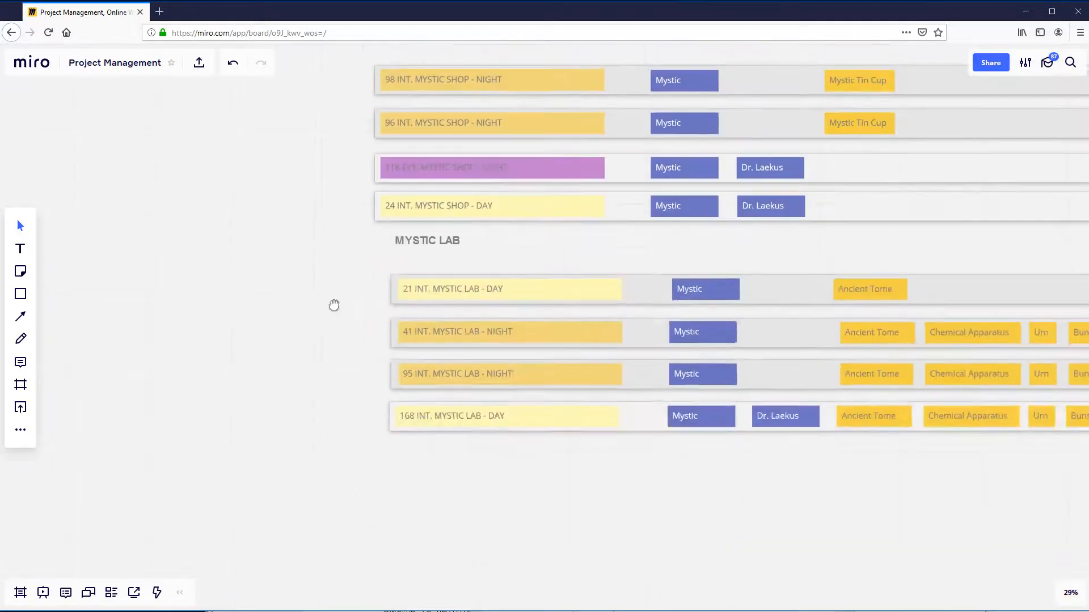
drag(398, 281, 383, 275)
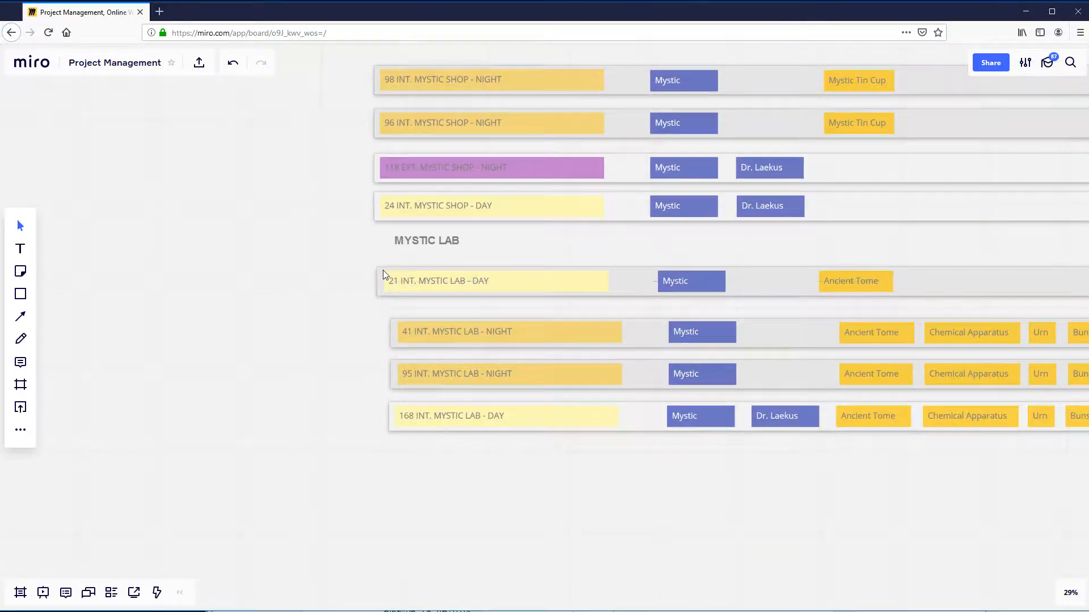
drag(390, 324, 383, 321)
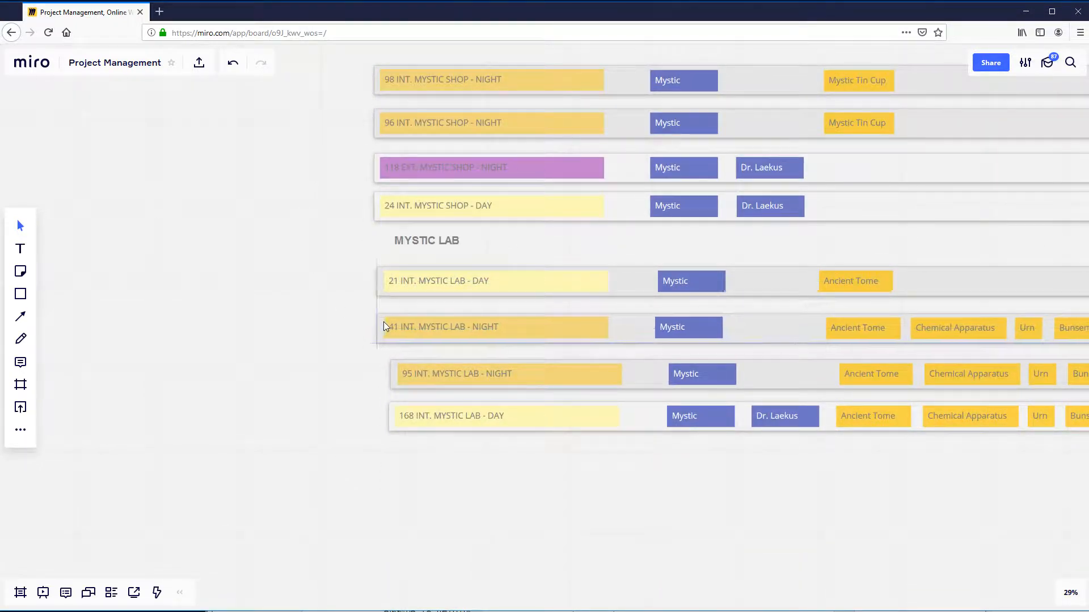
drag(392, 369, 382, 366)
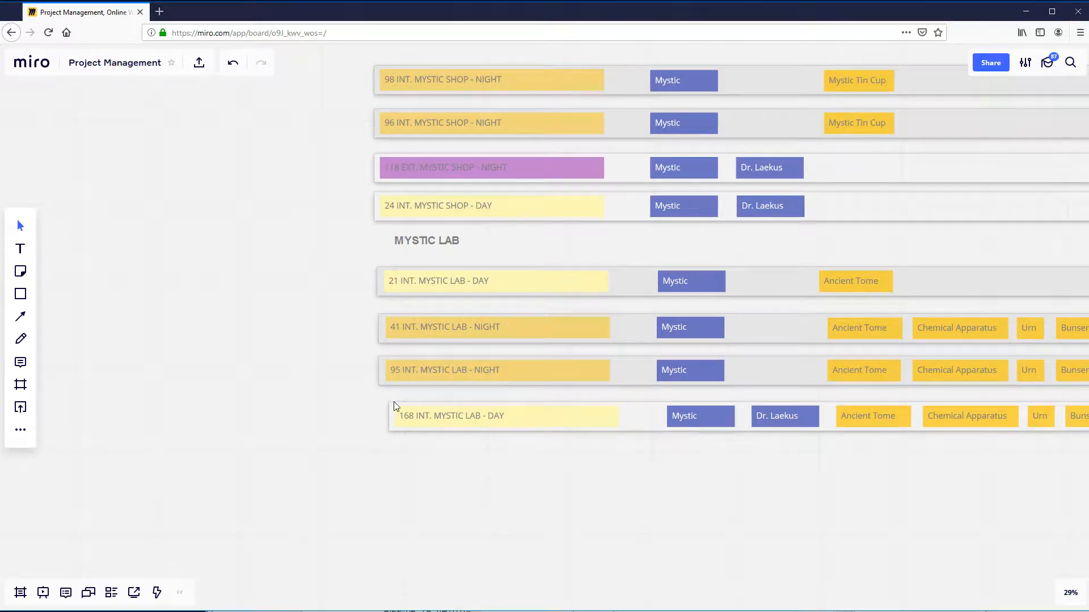
drag(391, 413, 385, 410)
- Bring the 97 EXT. MYSTIC SHOP - NIGHT strip down to strip 98 and place the MYSTIC SHOP heading just above it
scroll(297, 332, up, 5)
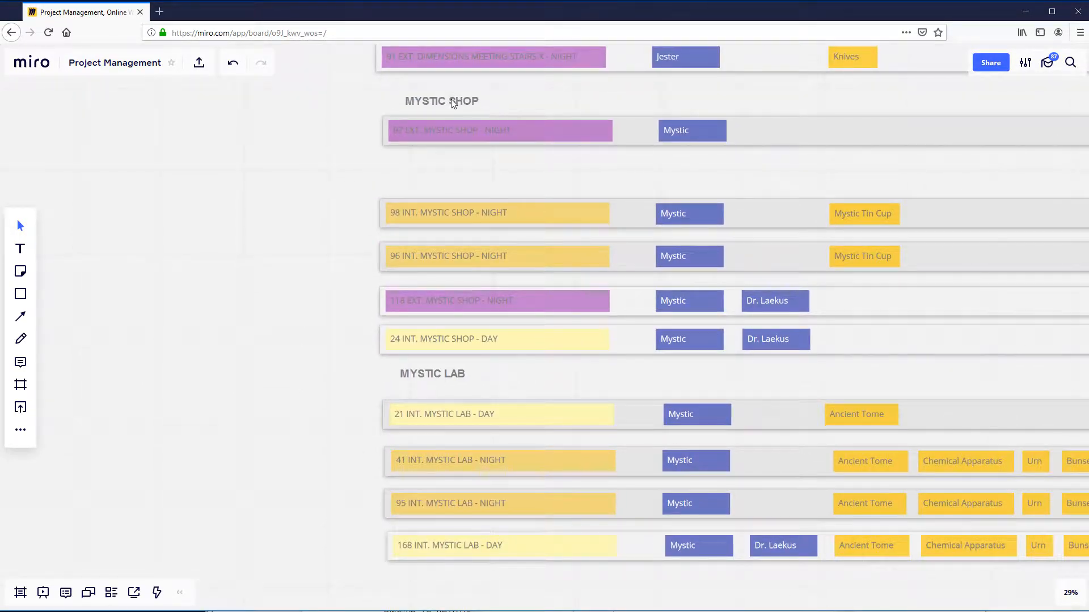
scroll(575, 192, up, 3)
drag(651, 126, 650, 183)
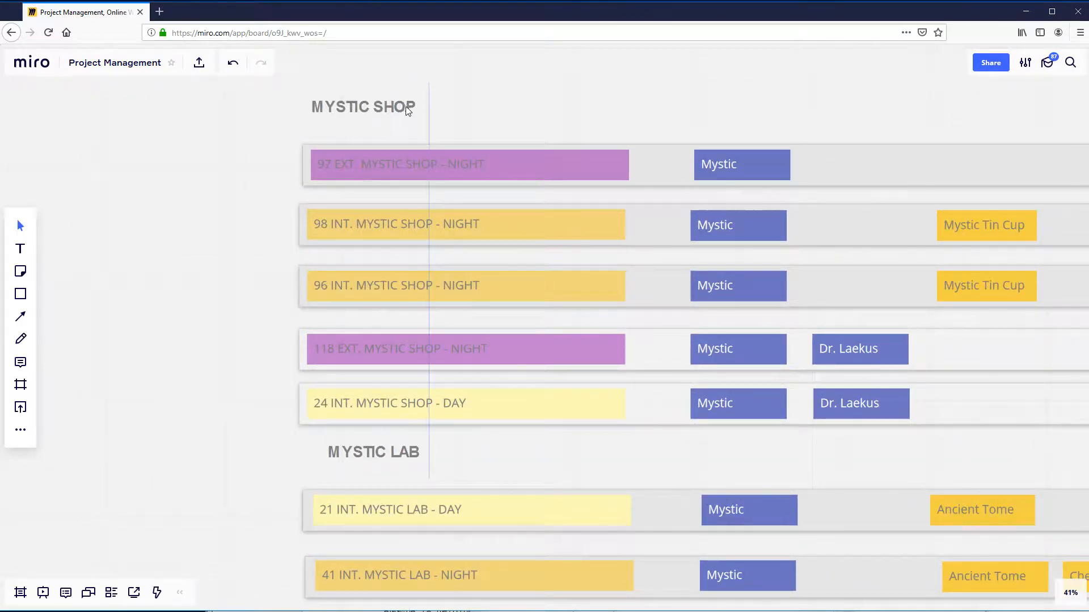
scroll(214, 244, down, 4)
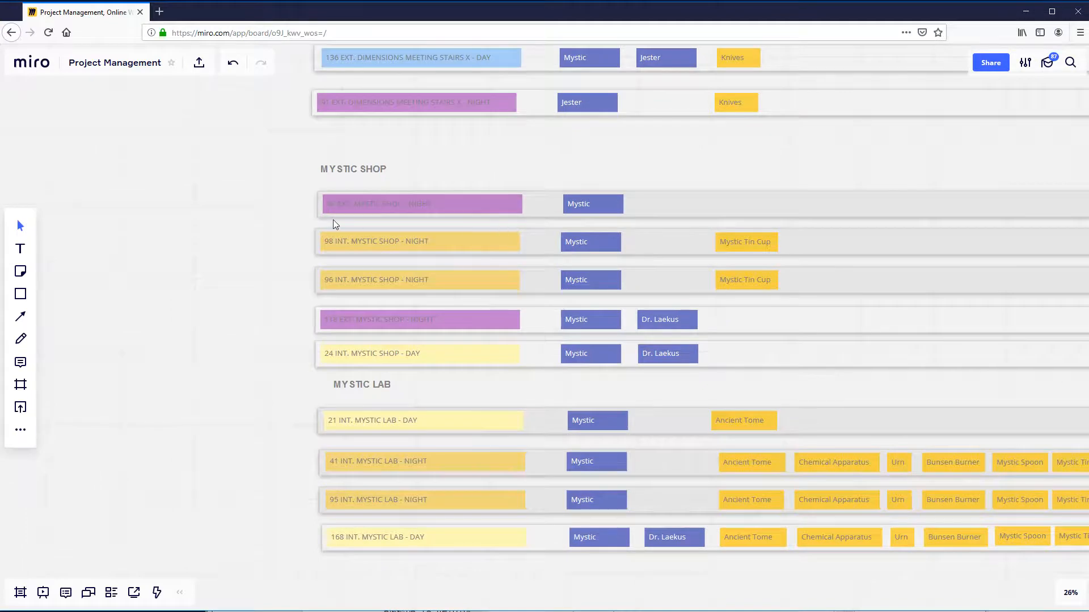
drag(332, 224, 330, 222)
- Nudge the 41, 95 and 168 MYSTIC LAB strips upward to even out the spacing below strip 21
drag(201, 425, 168, 363)
drag(286, 398, 283, 395)
drag(285, 447, 282, 466)
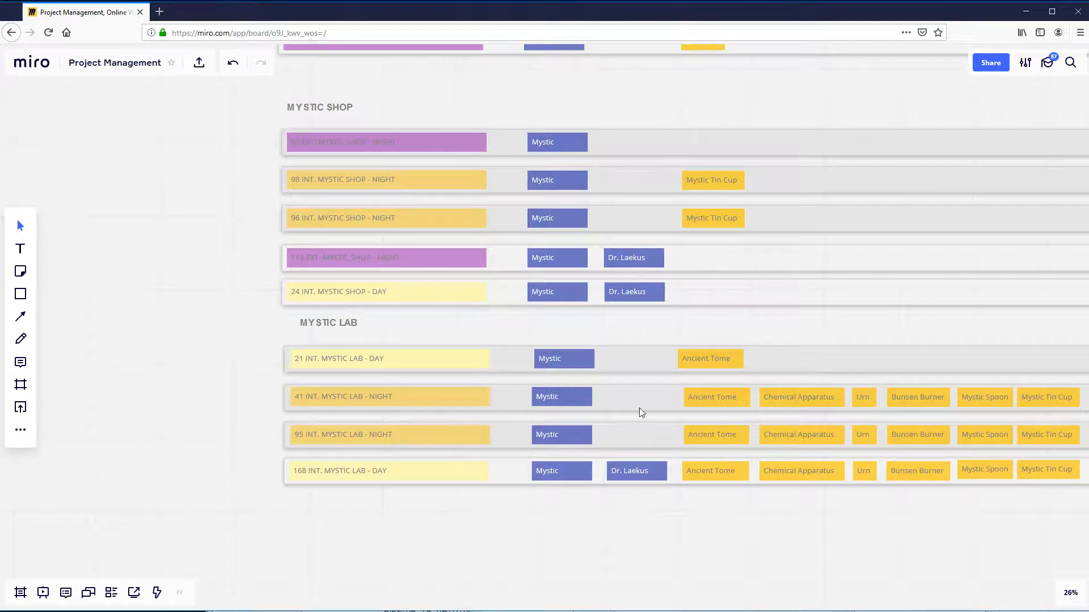
- Examine the MYSTIC SHOP scene labels 97, 98, 96, 118 and 24 one after another, then the whole group
scroll(187, 316, up, 5)
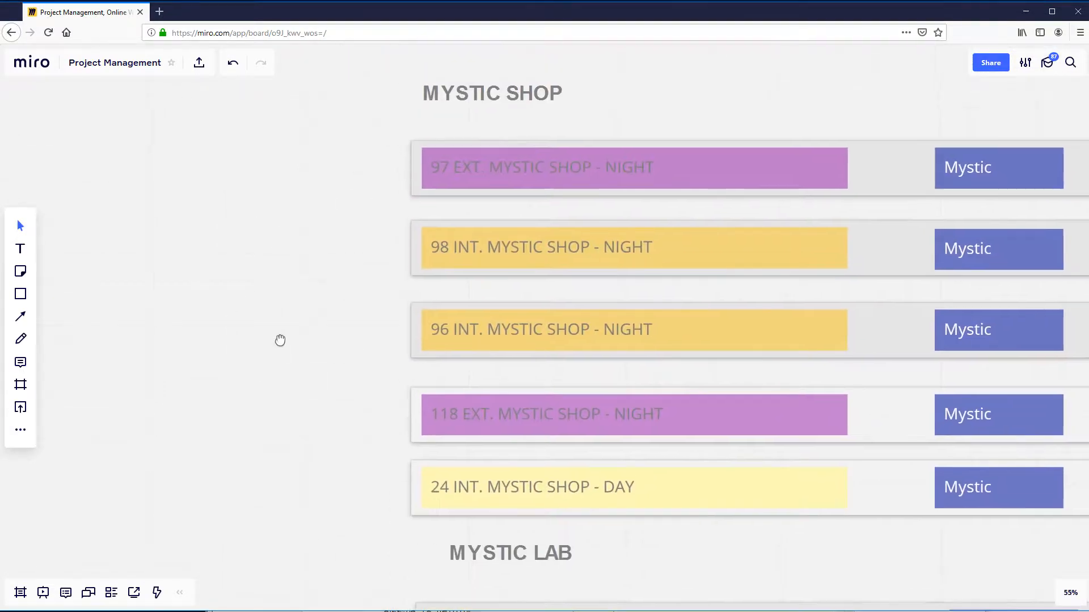
click(451, 182)
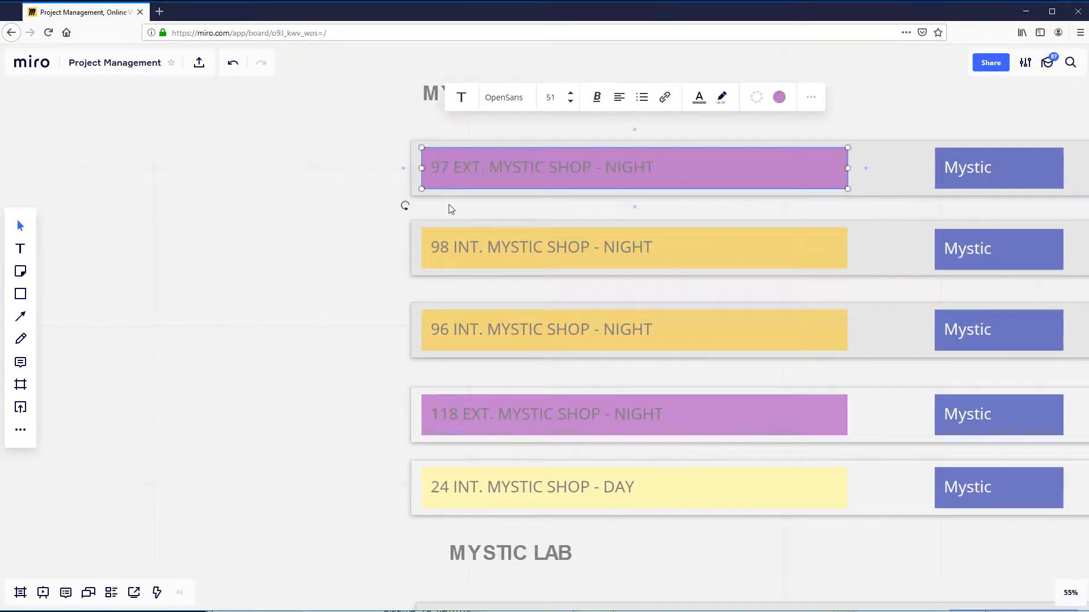
click(440, 247)
click(452, 324)
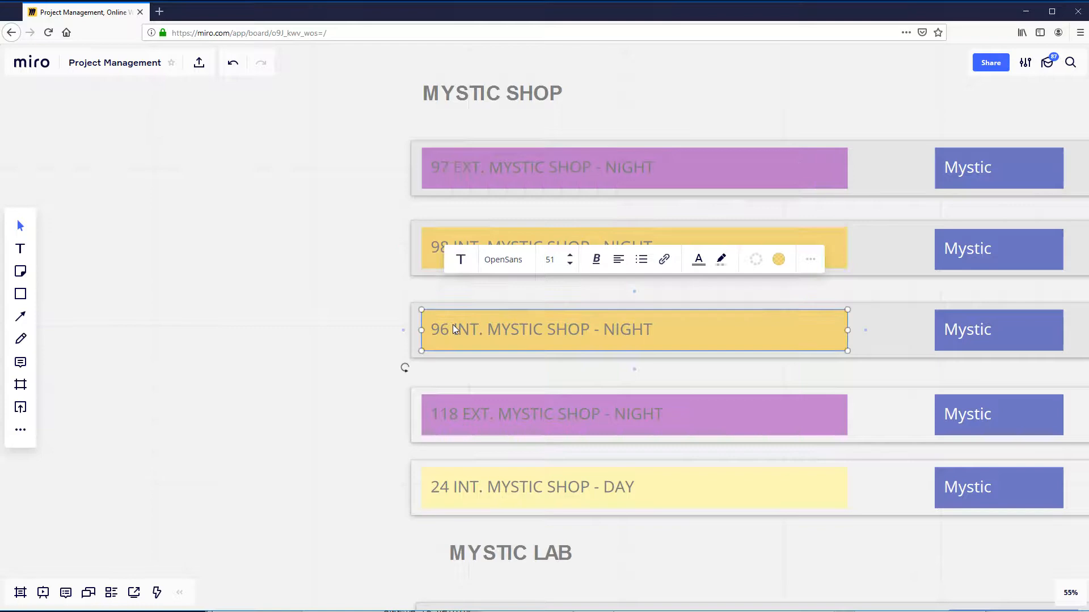
click(459, 418)
click(456, 487)
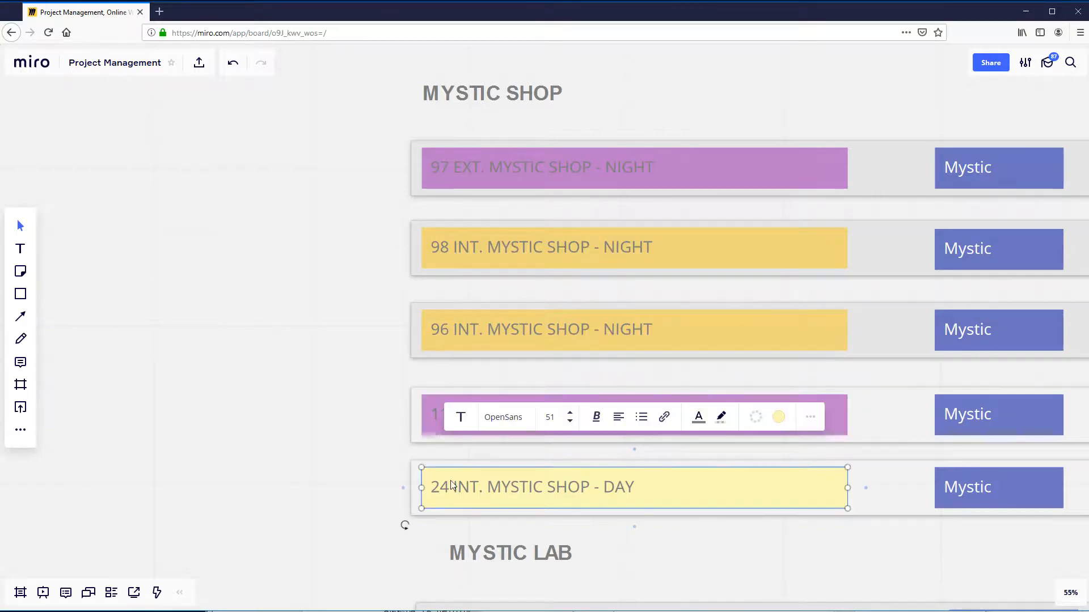
click(268, 443)
scroll(268, 442, down, 3)
drag(242, 384, 263, 336)
scroll(267, 317, down, 2)
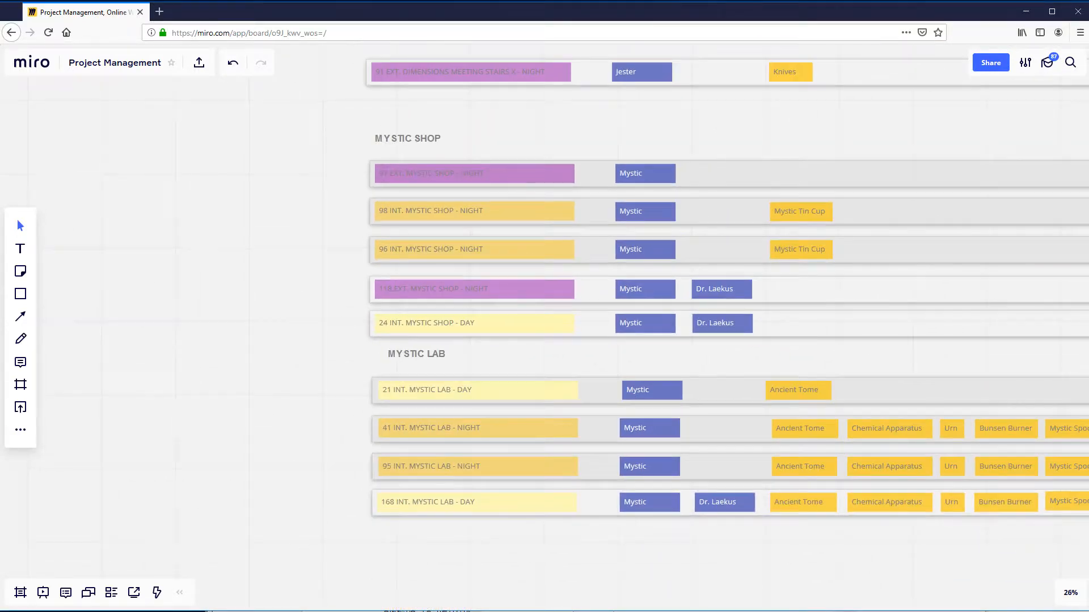
- Switch to the we_thrive_together_knee_v01 script in Final Draft and review its numbered scene headings from scene 1 to 16
key(alt+Tab)
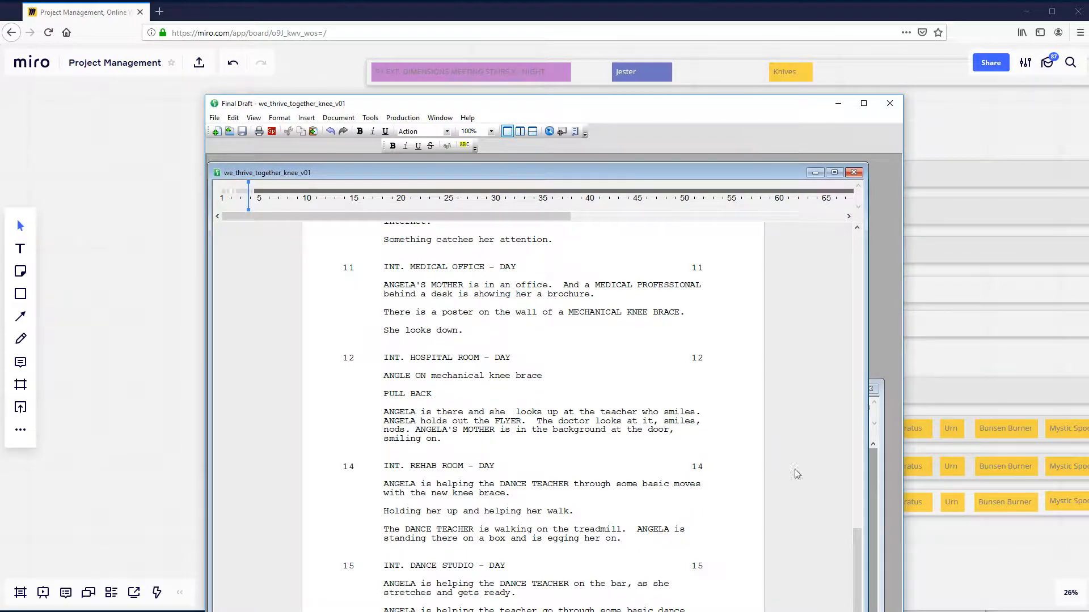
drag(857, 562, 856, 306)
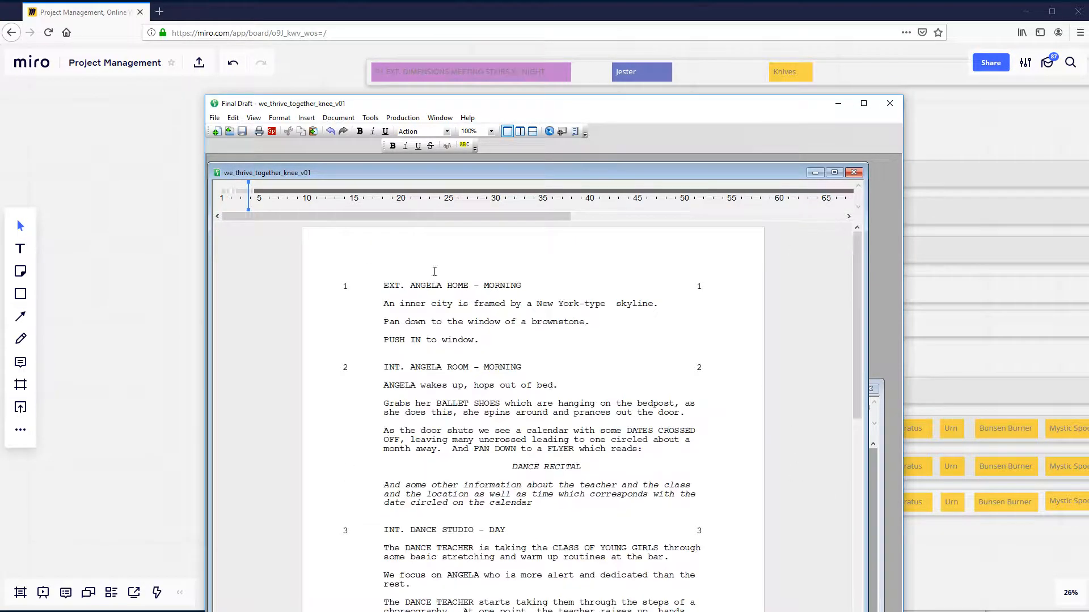
click(388, 284)
scroll(402, 536, down, 20)
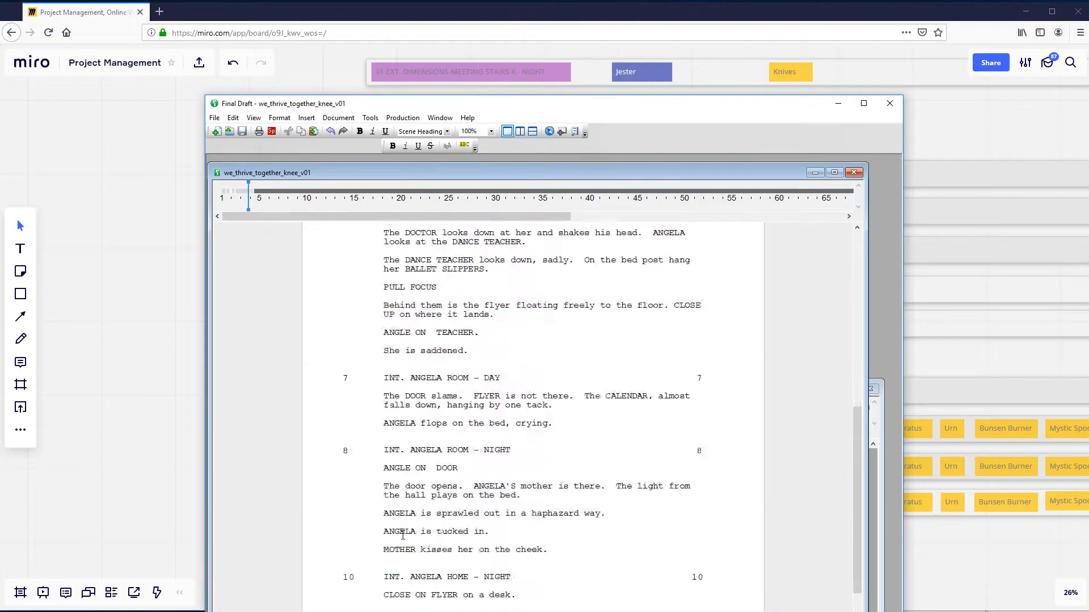
scroll(402, 536, down, 8)
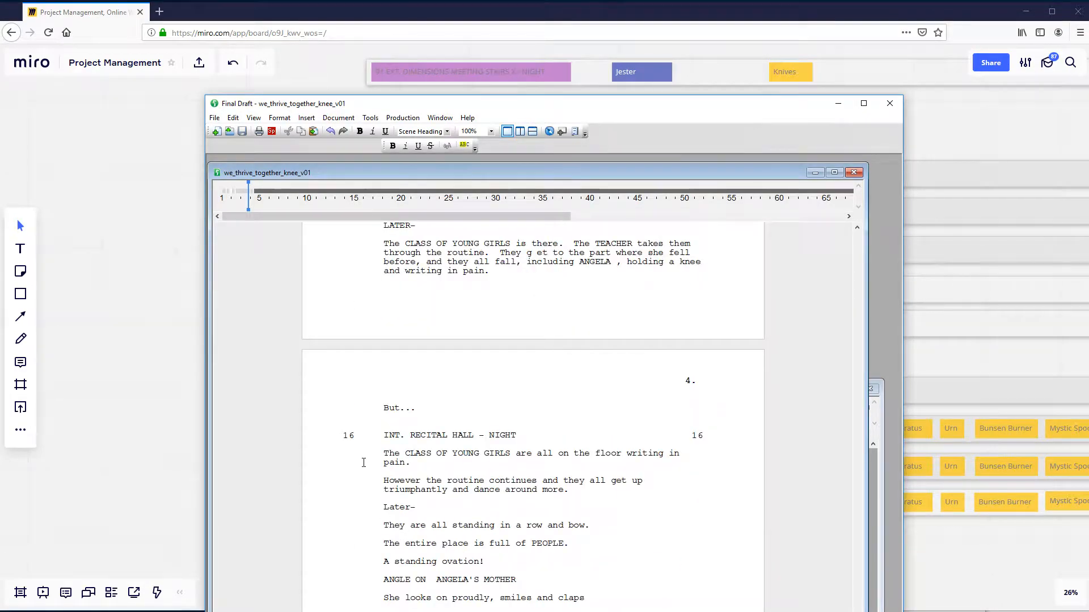
click(362, 443)
scroll(654, 304, up, 20)
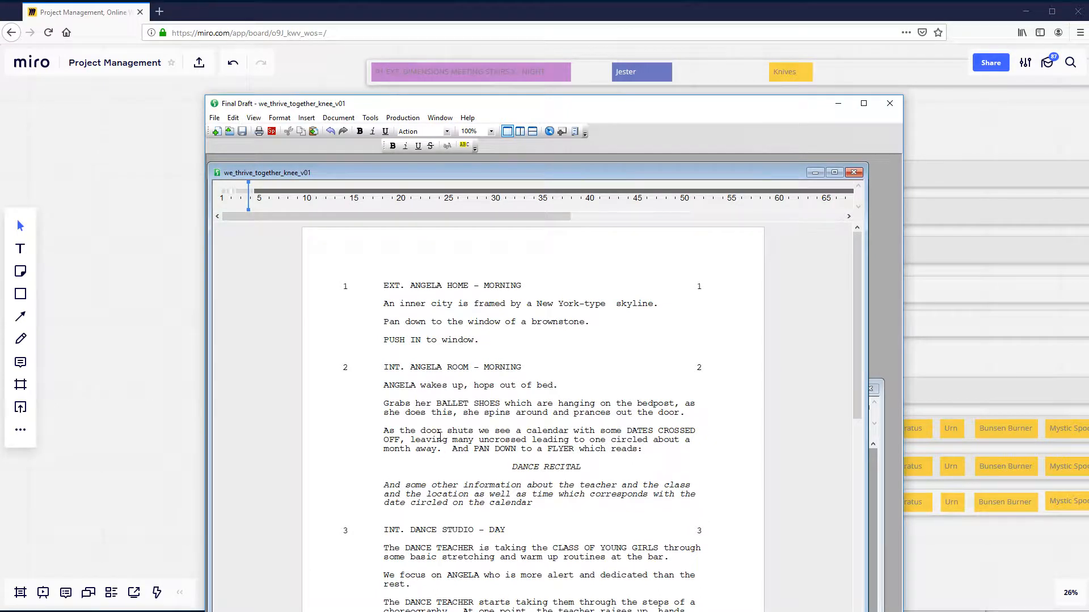
- Return to the Miro board and align the five MYSTIC SHOP strips in an evenly spaced stack beneath their heading
click(324, 59)
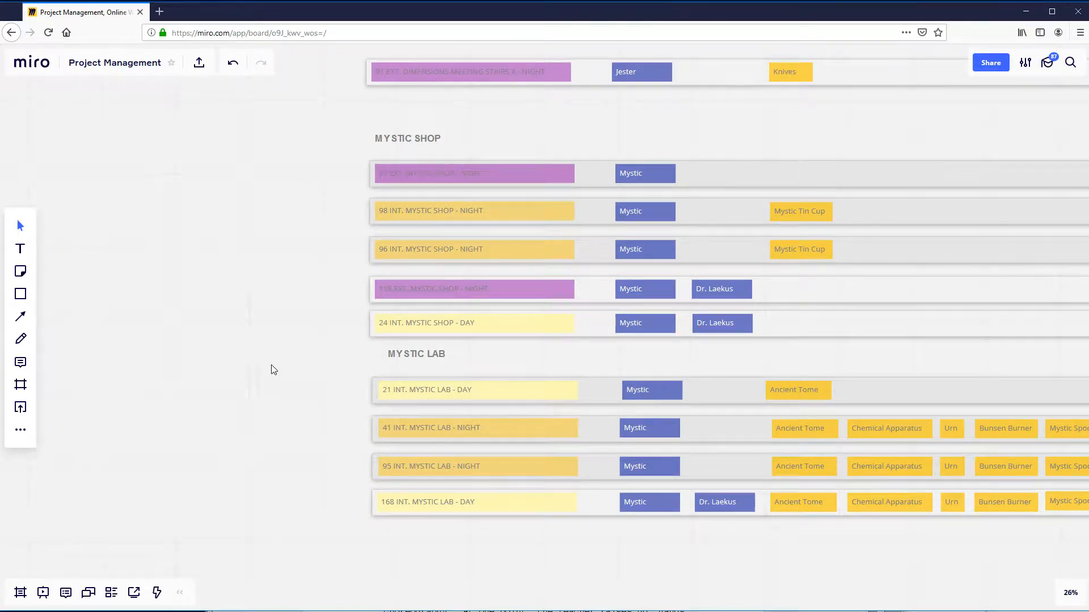
drag(332, 324, 173, 331)
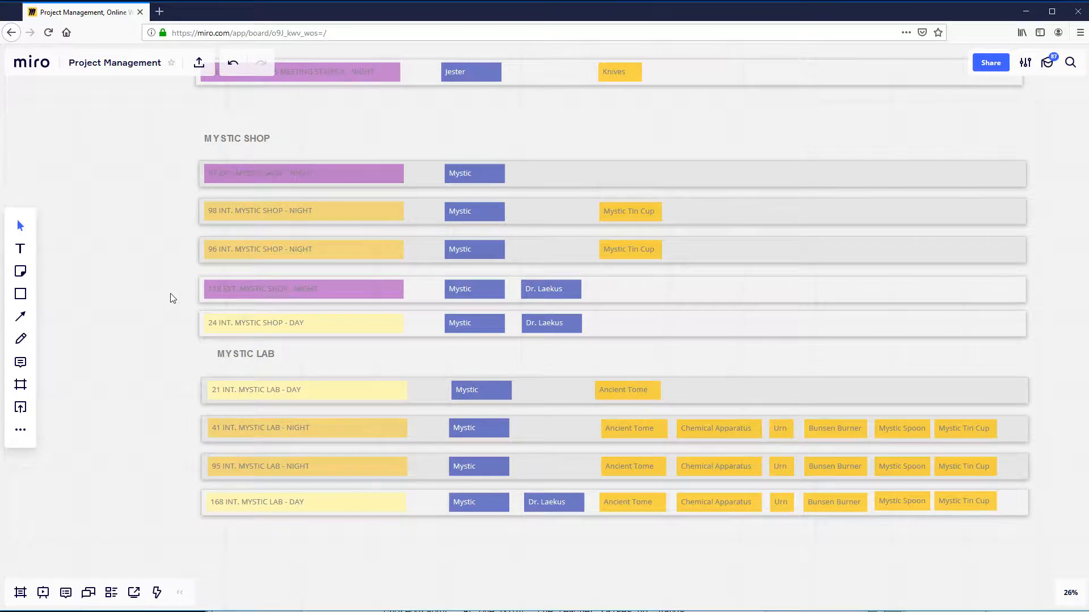
scroll(152, 196, up, 3)
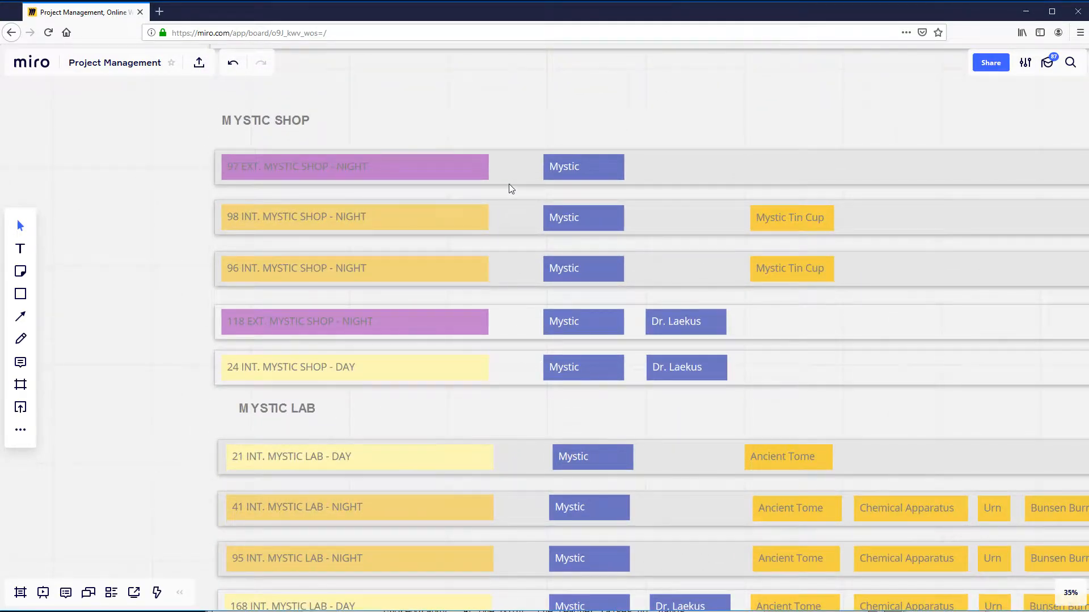
drag(509, 184, 504, 185)
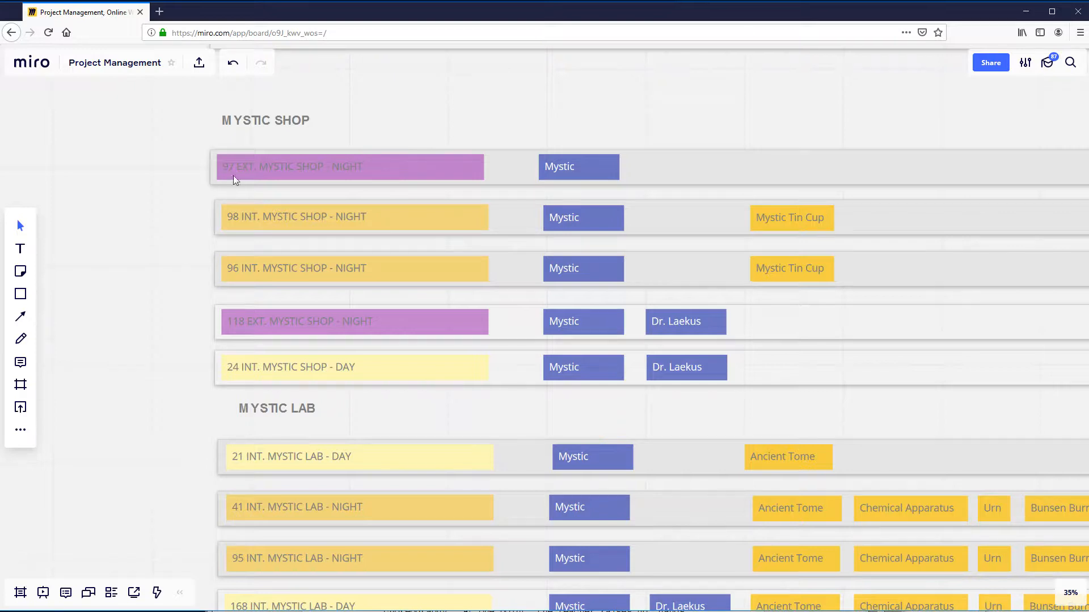
drag(413, 173, 414, 173)
drag(258, 202, 253, 199)
drag(277, 254, 274, 246)
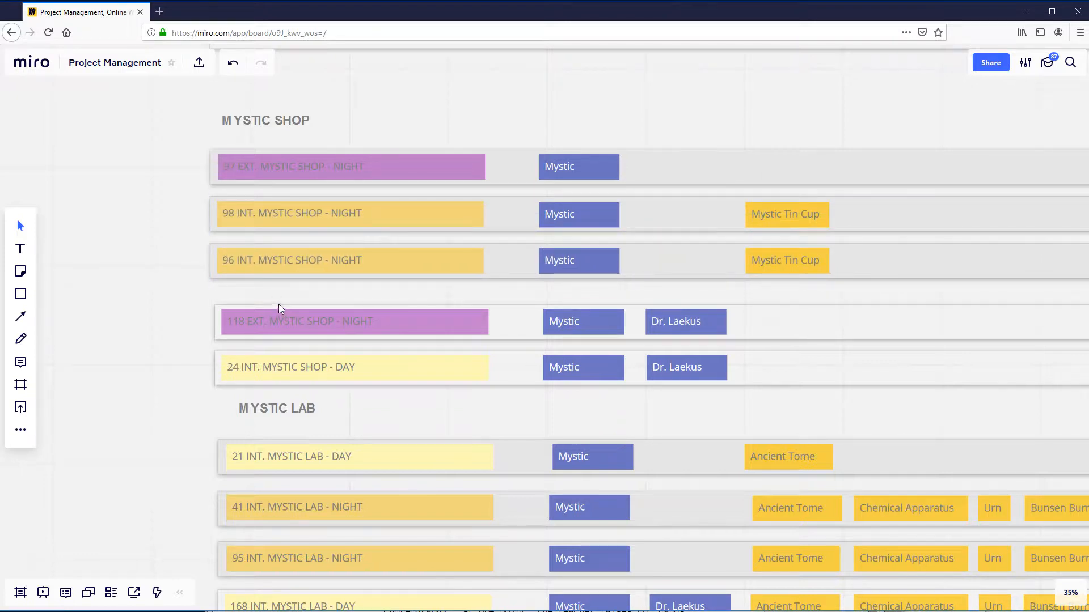
drag(277, 303, 274, 290)
drag(282, 351, 278, 339)
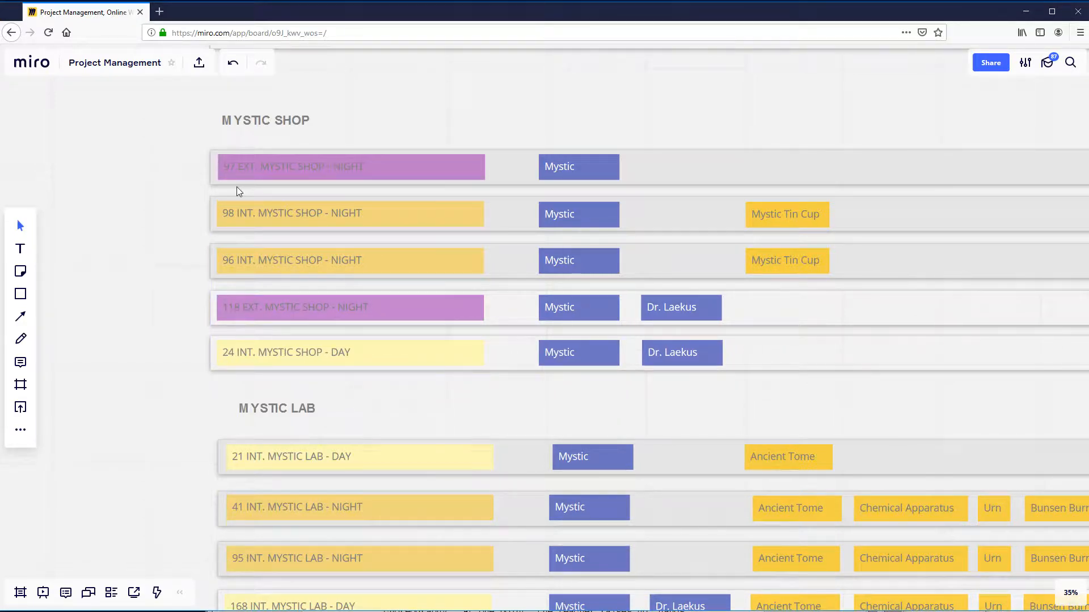
- Review the character labels on the MYSTIC SHOP strips and nudge the Dr. Laekus label on strip 24 slightly away from Mystic
scroll(237, 281, down, 2)
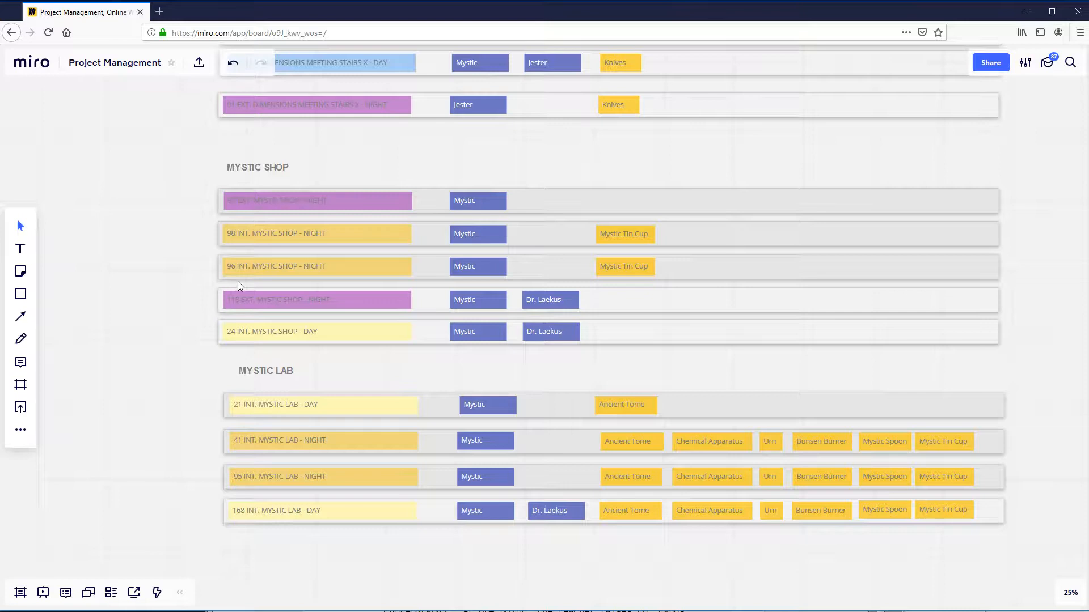
scroll(184, 302, up, 2)
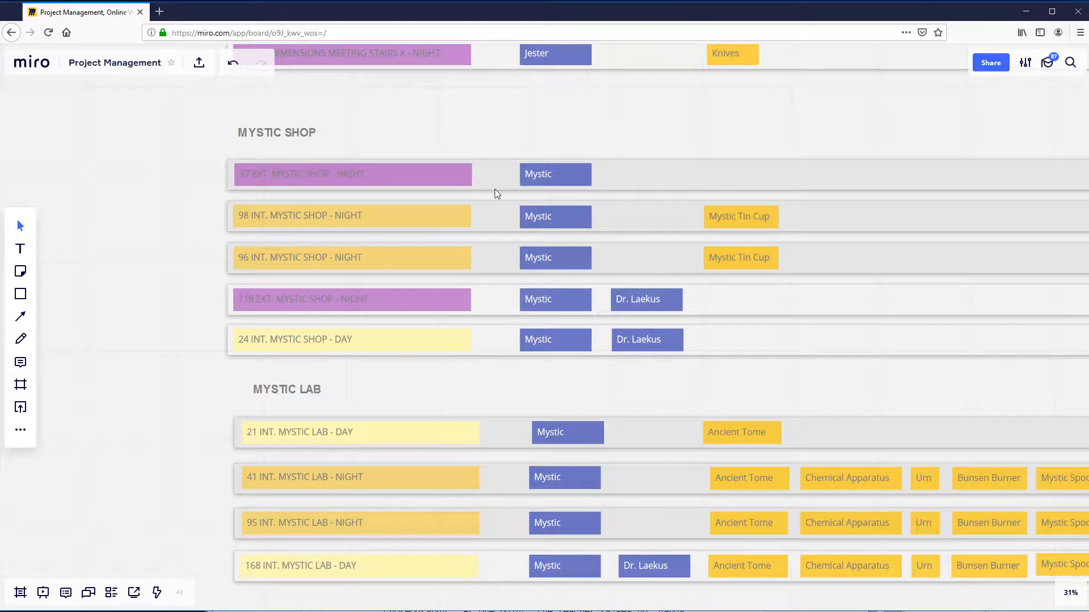
drag(495, 189, 491, 184)
click(543, 177)
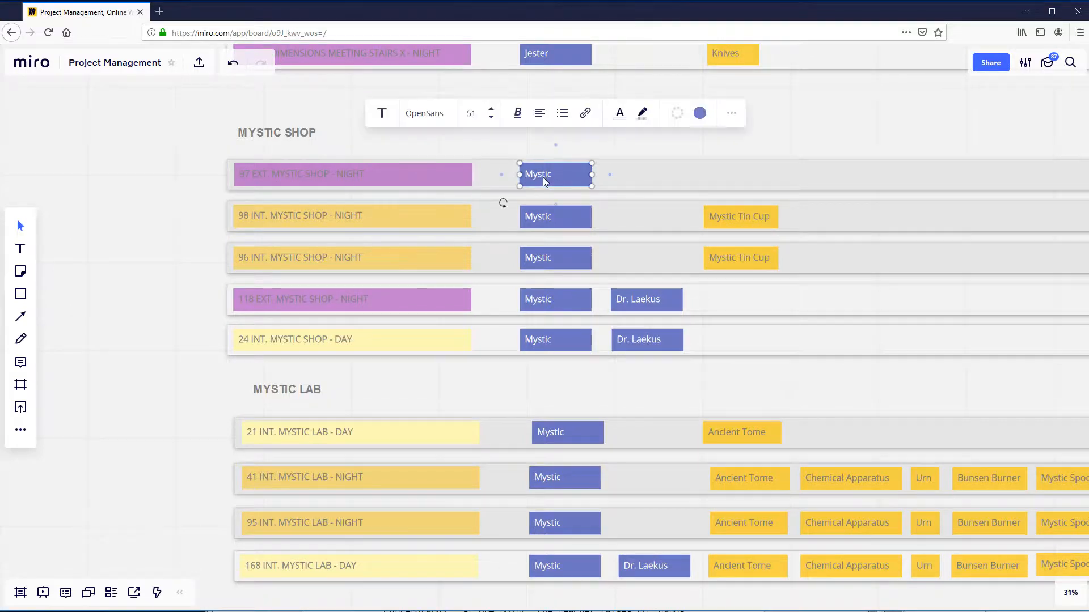
click(363, 147)
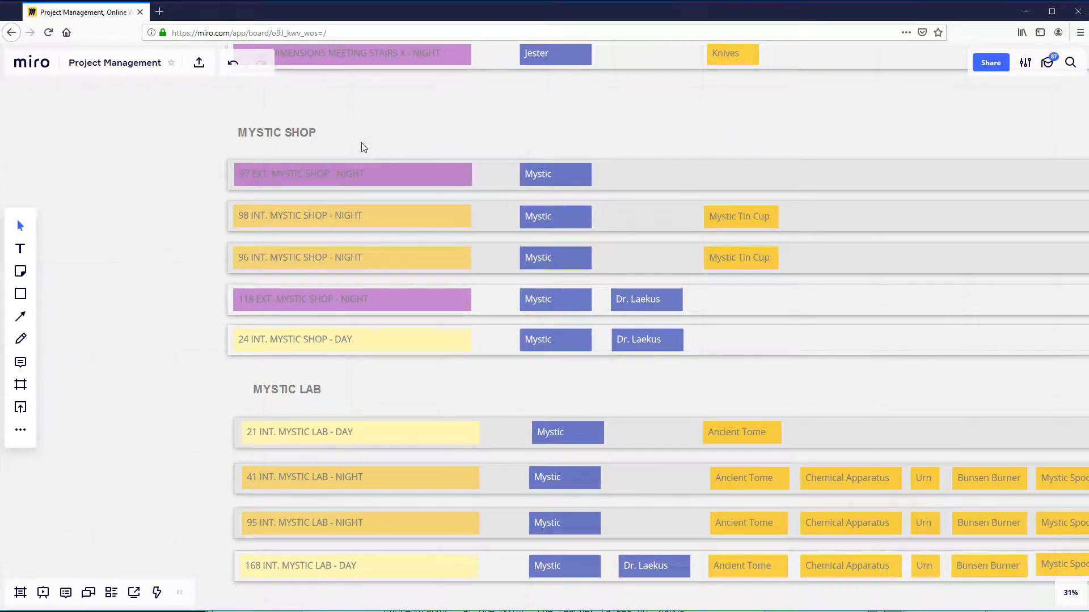
drag(675, 347, 652, 336)
click(534, 173)
click(445, 150)
- Examine the Mystic Tin Cup prop labels on the 98 and 96 INT. MYSTIC SHOP - NIGHT strips
mouse_move(740, 221)
mouse_down()
mouse_move(727, 223)
mouse_move(739, 219)
mouse_up()
drag(736, 264, 733, 264)
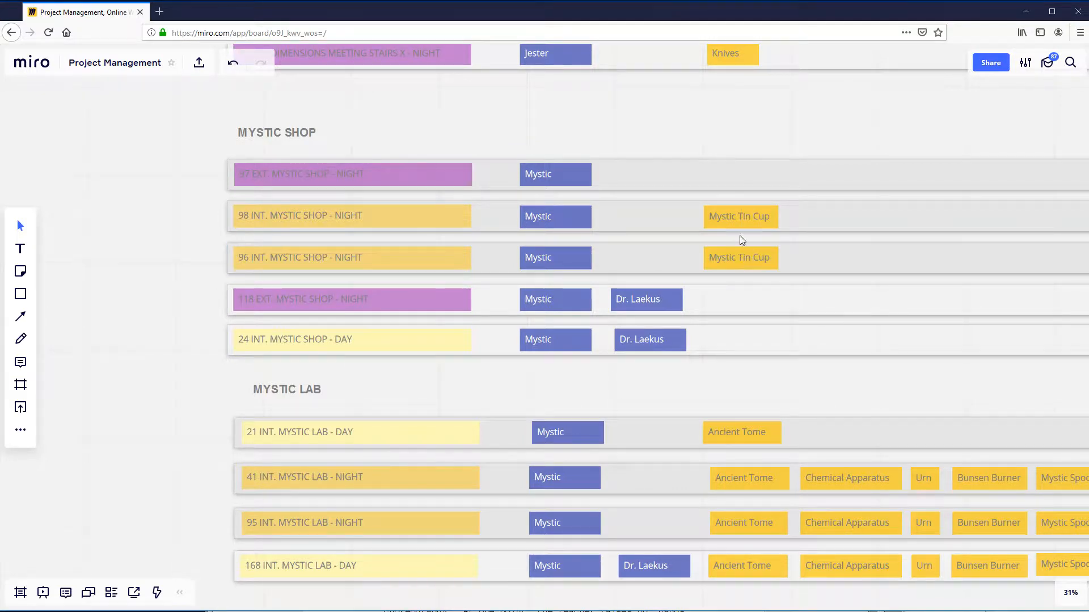
click(745, 228)
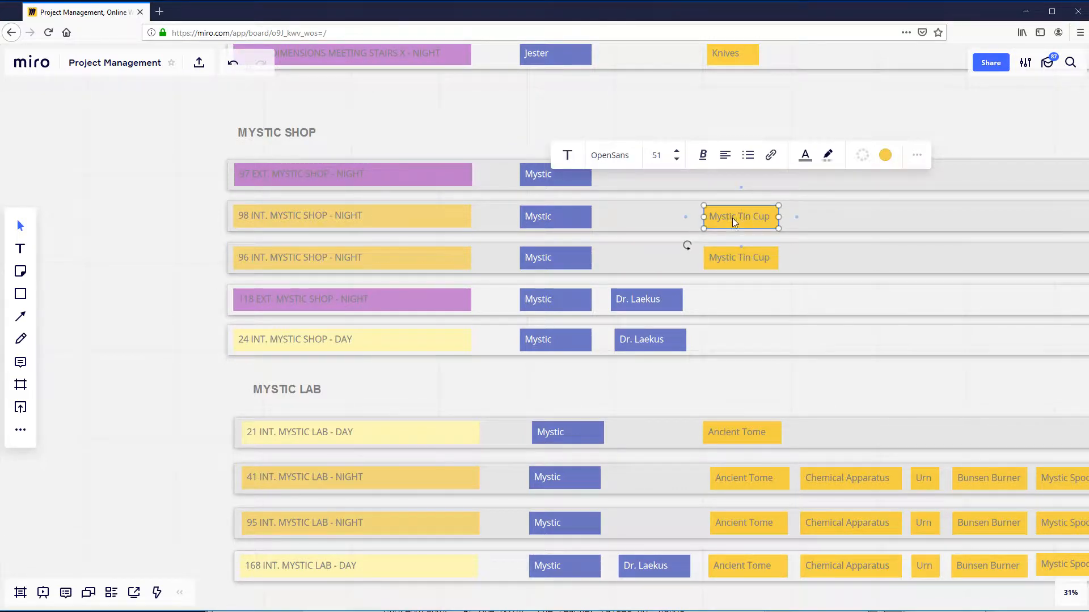
- Review the scene, Mystic, Dr. Laekus and Mystic Tin Cup labels across the MYSTIC SHOP strips
click(625, 219)
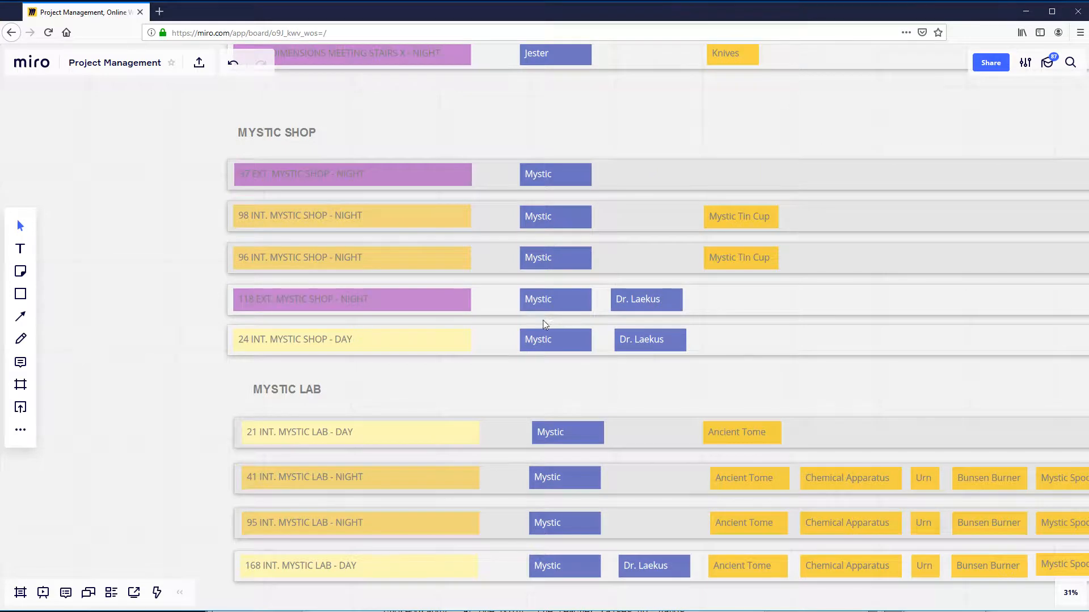
click(622, 300)
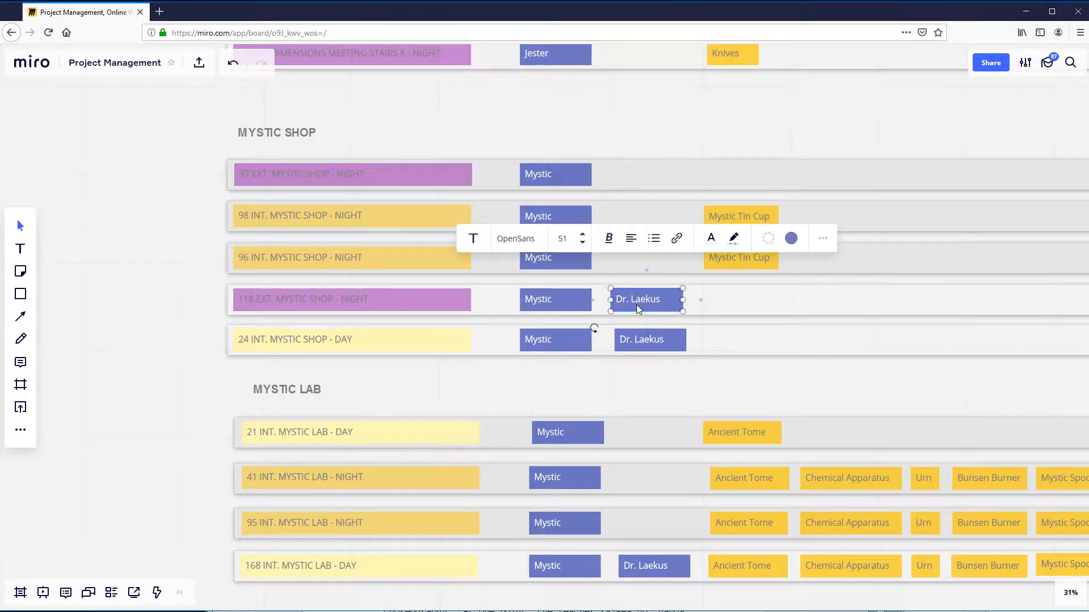
click(606, 388)
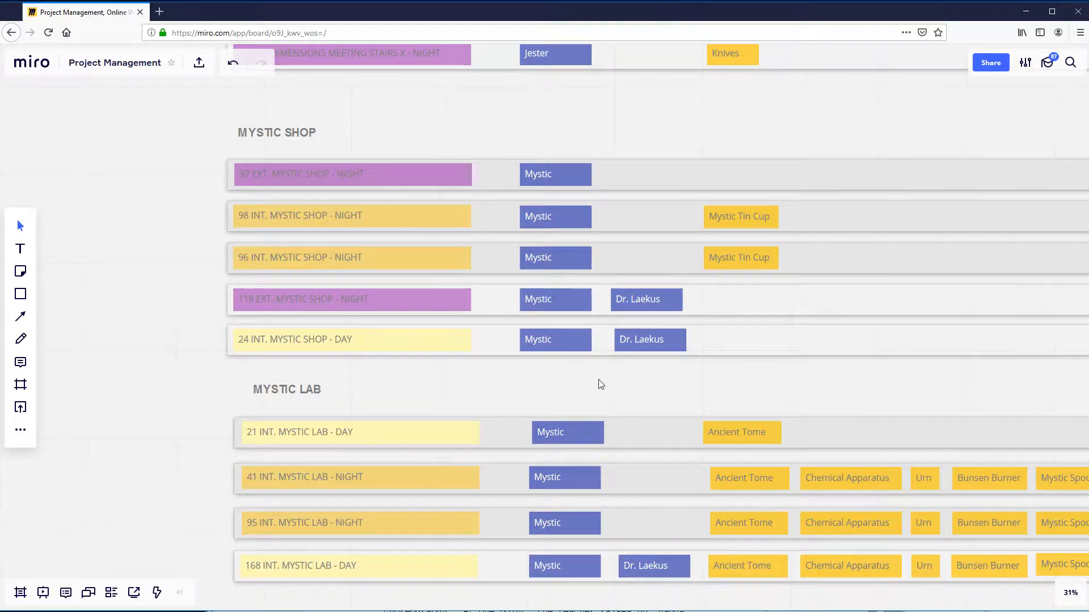
drag(599, 379, 569, 379)
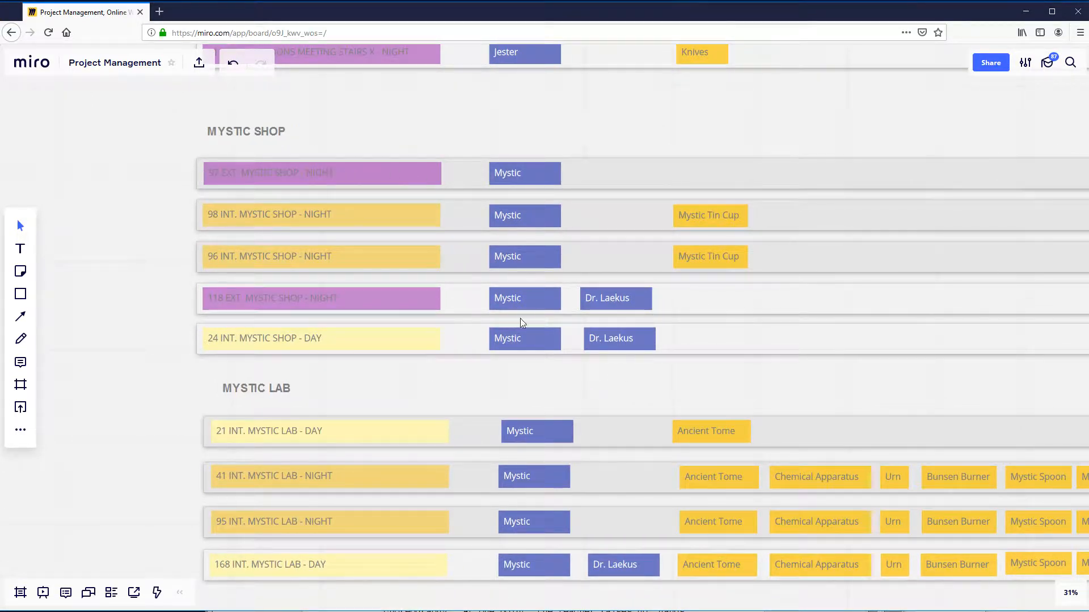
click(223, 179)
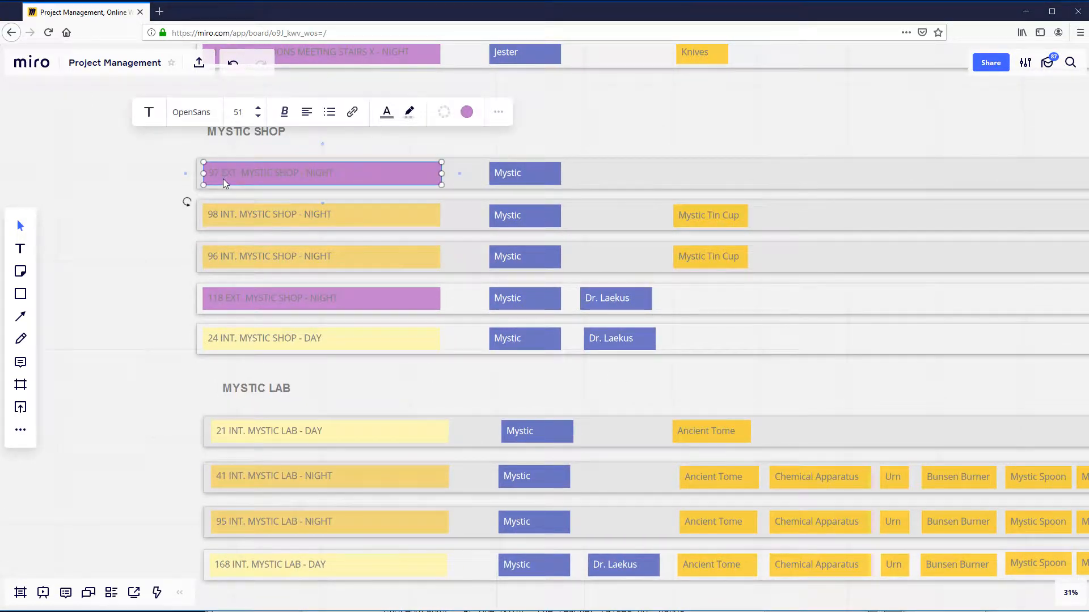
click(522, 180)
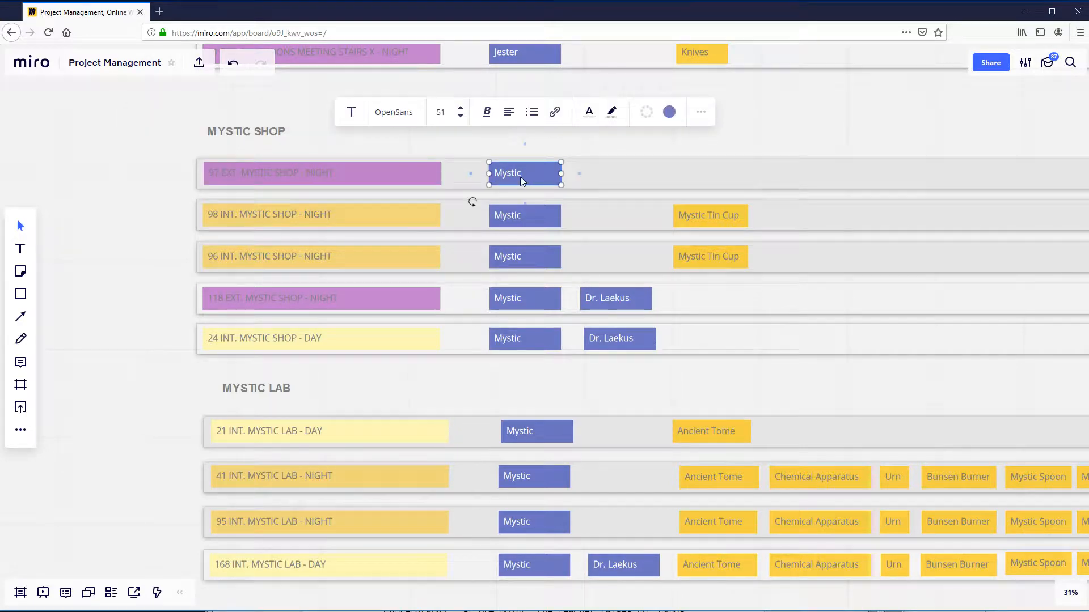
click(705, 216)
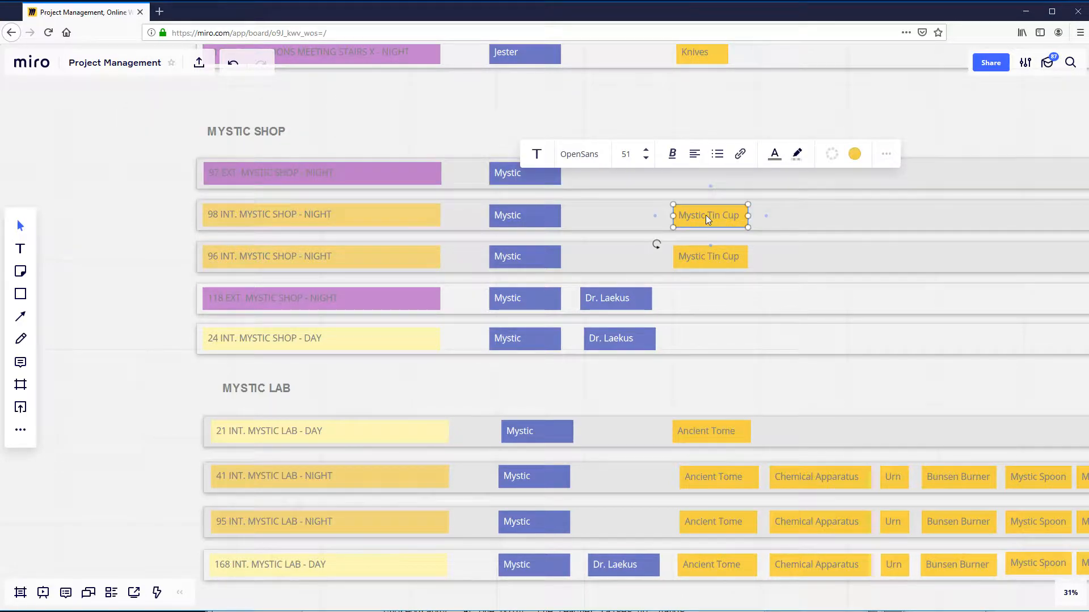
click(641, 401)
- Examine each prop label on the 41 INT. MYSTIC LAB - NIGHT strip, from Ancient Tome to Mystic Tin Cup, and strip 21's Ancient Tome
drag(149, 459, 139, 284)
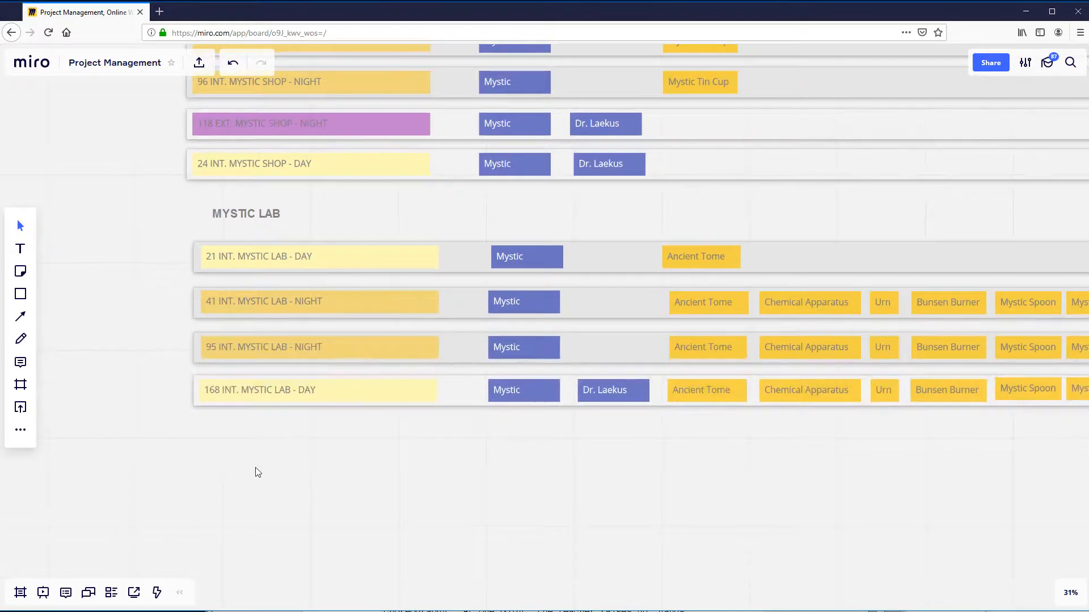
scroll(259, 470, up, 3)
drag(492, 504, 418, 544)
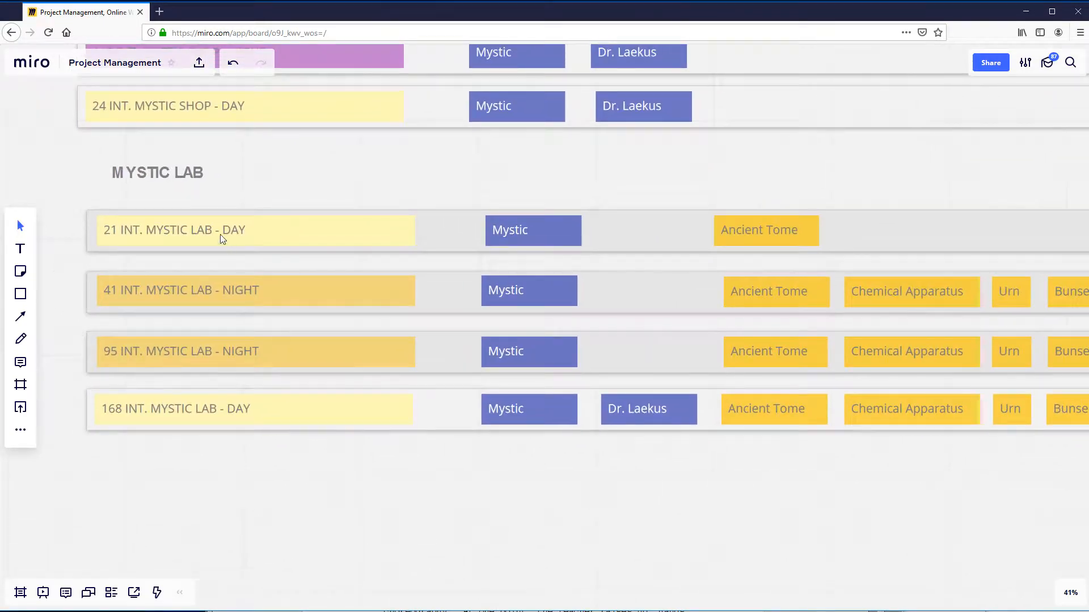
click(790, 310)
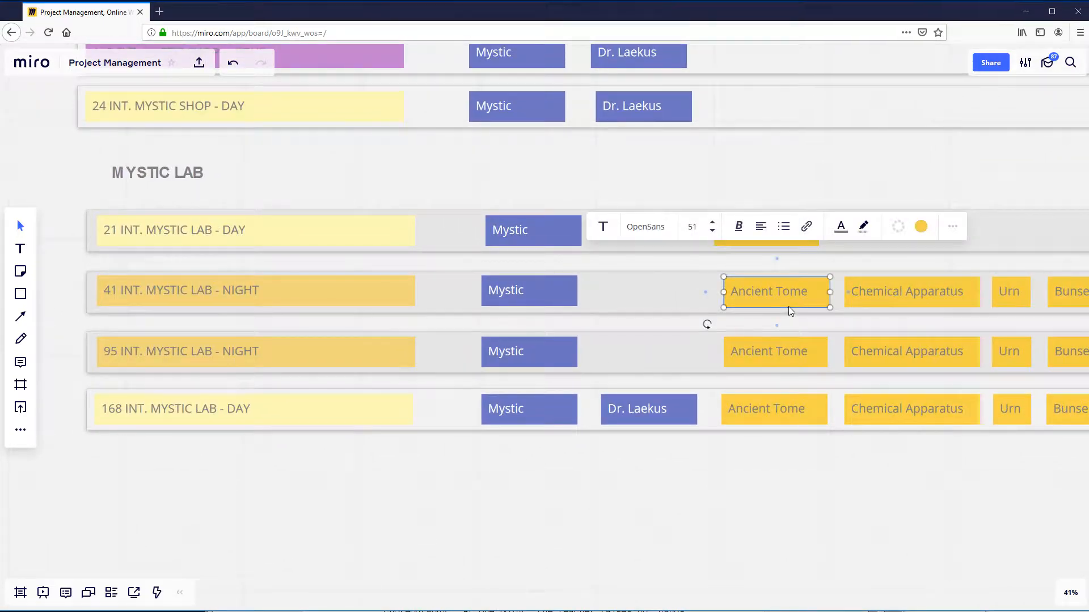
click(876, 301)
drag(886, 506, 719, 502)
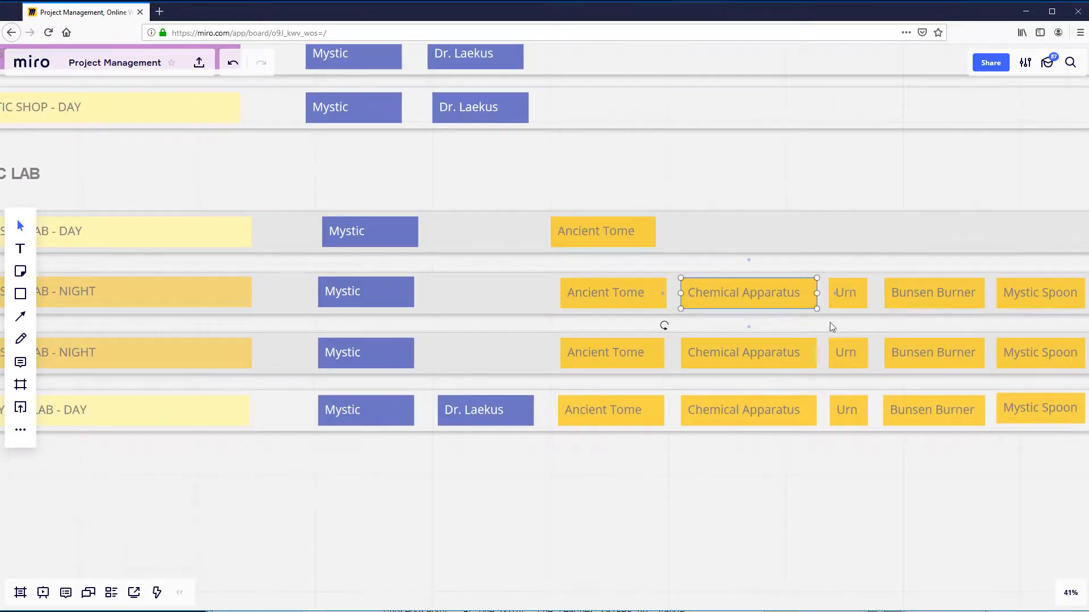
click(856, 299)
click(944, 298)
click(1033, 300)
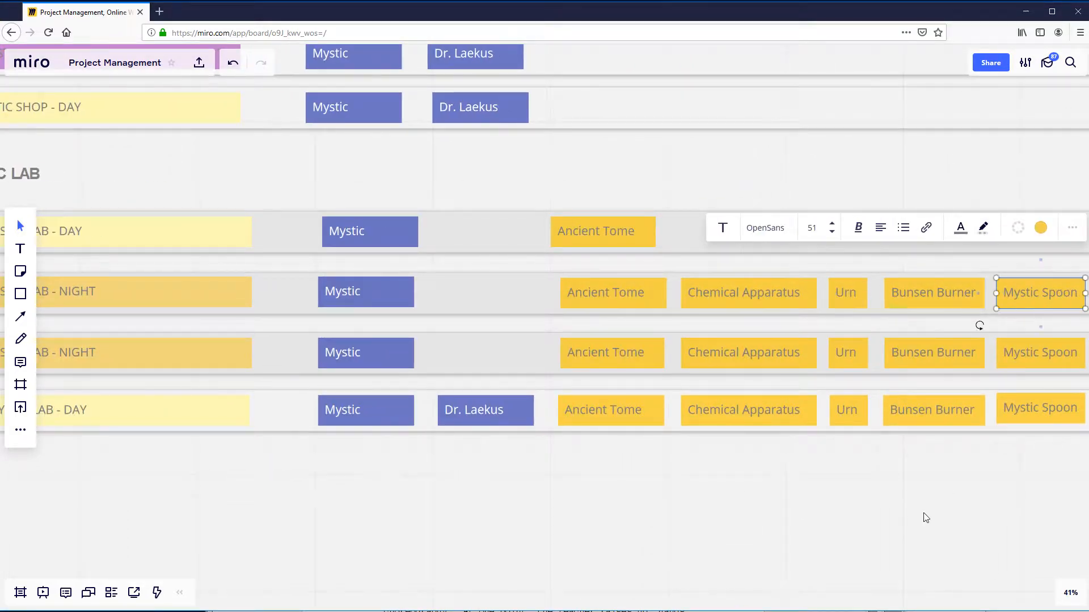
drag(925, 518, 700, 513)
click(891, 308)
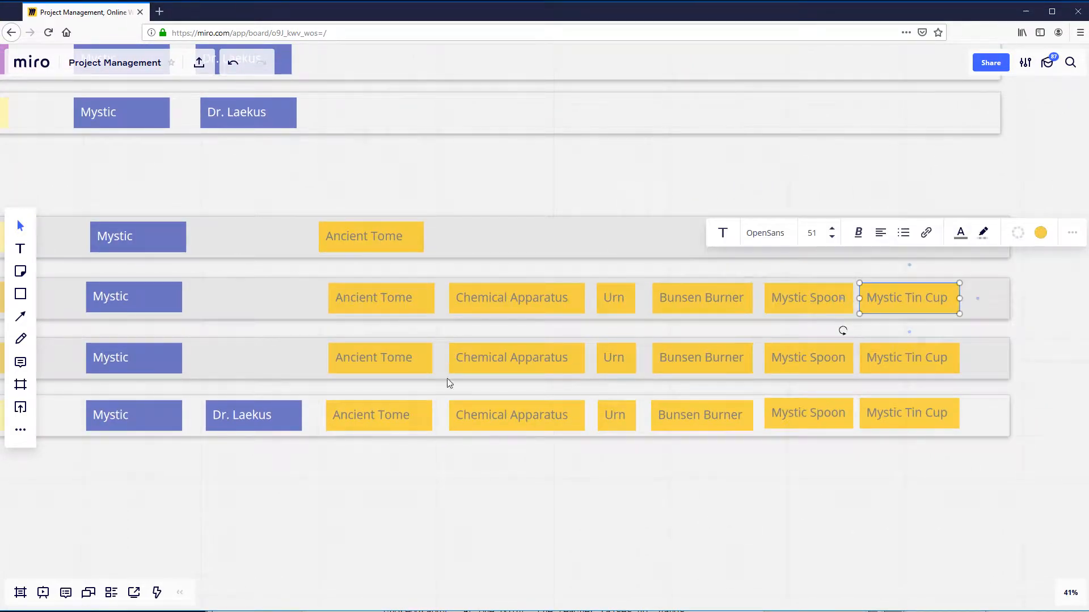
drag(399, 493, 724, 525)
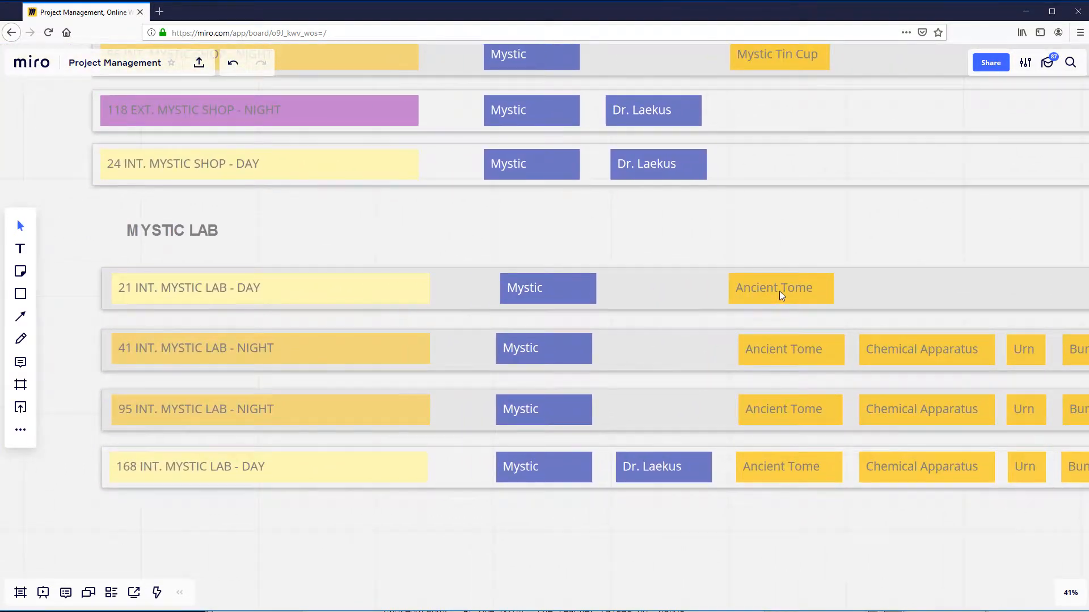
click(779, 291)
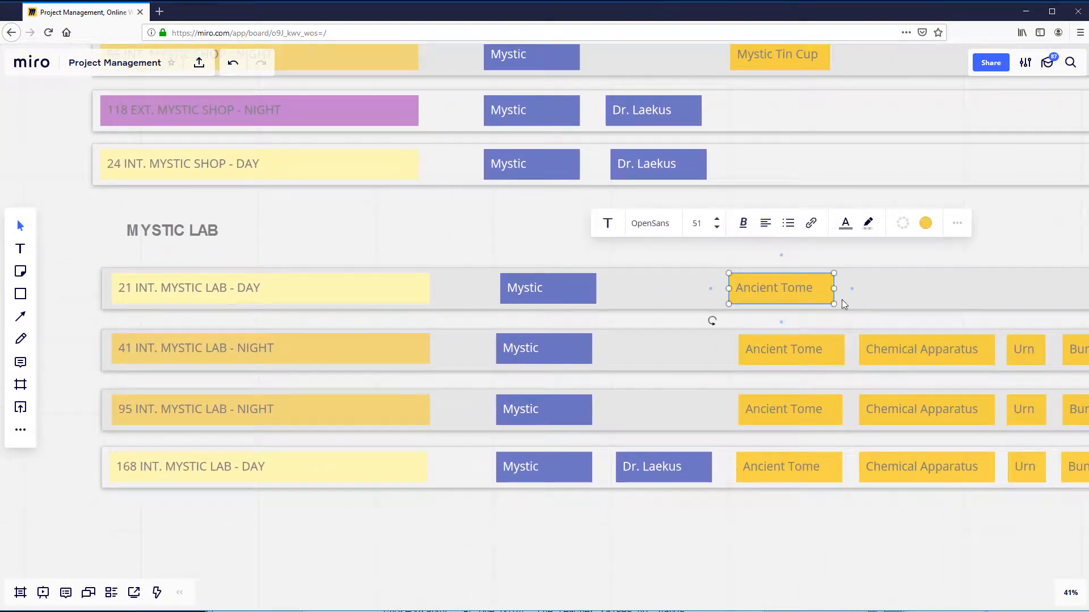
click(695, 546)
- Line up the MYSTIC LAB heading with the edge of its strips and move strips 41, 95 and 168 up into a tighter stack
scroll(696, 545, down, 3)
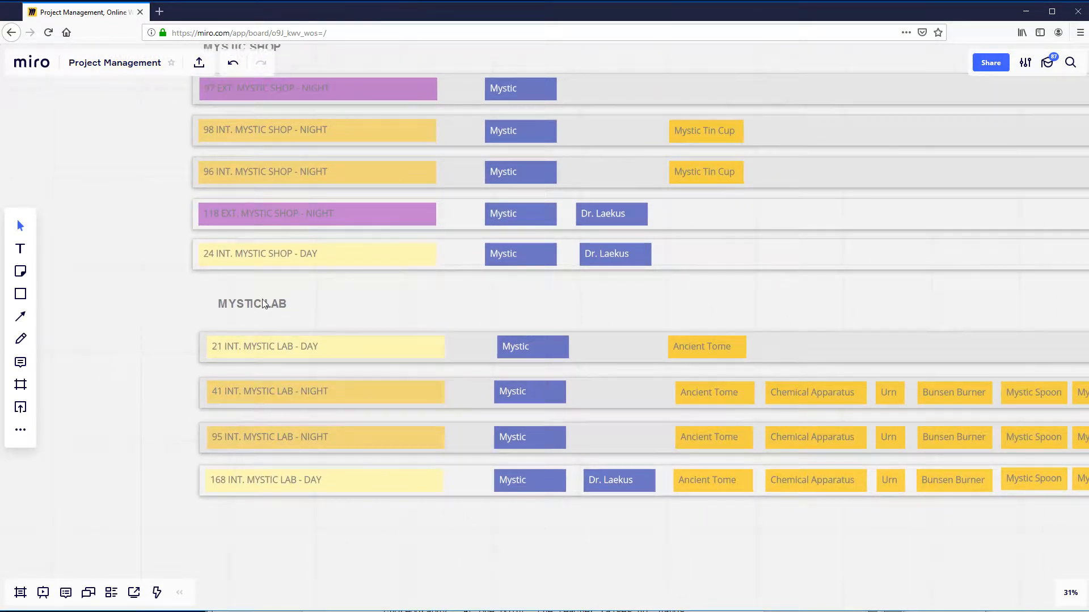
drag(271, 311, 252, 314)
drag(456, 383, 457, 379)
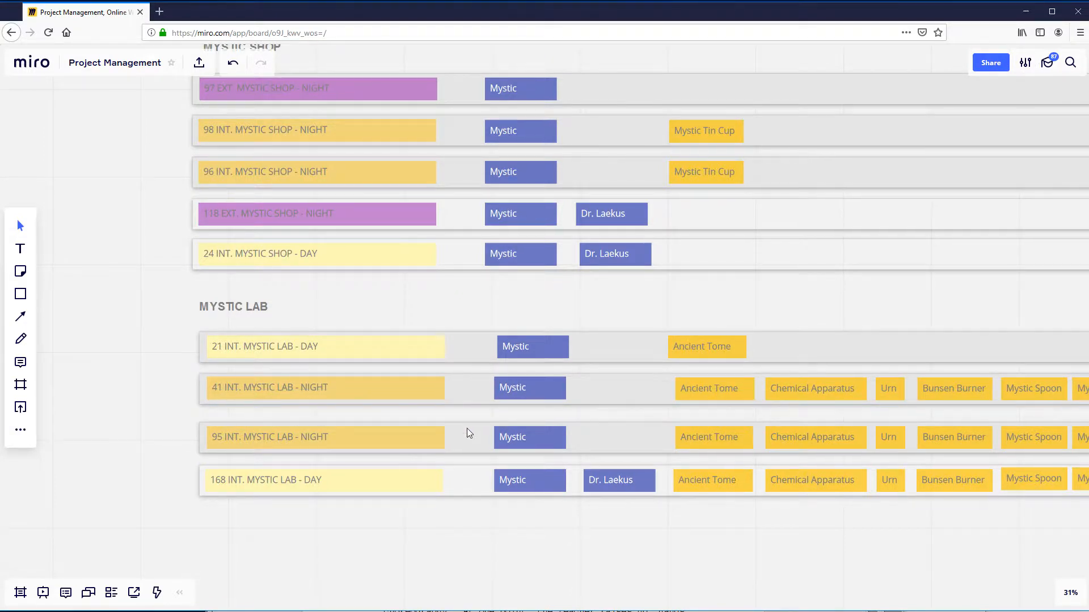
drag(468, 428, 470, 413)
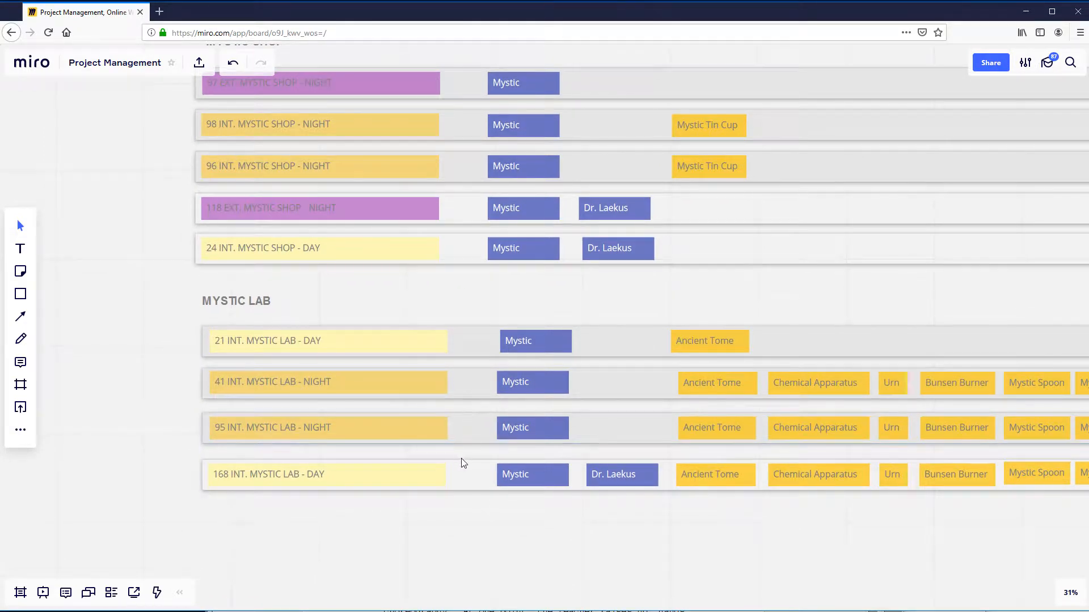
drag(464, 463, 463, 459)
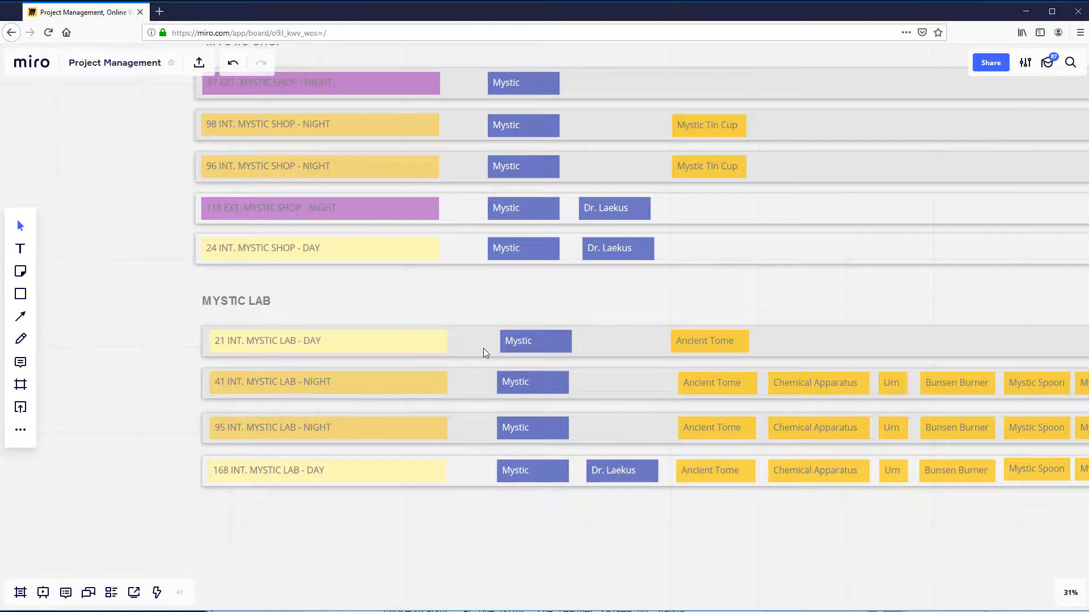
- Align the Mystic and Ancient Tome labels on the 21 INT. MYSTIC LAB - DAY strip with the matching labels on strip 41
click(442, 353)
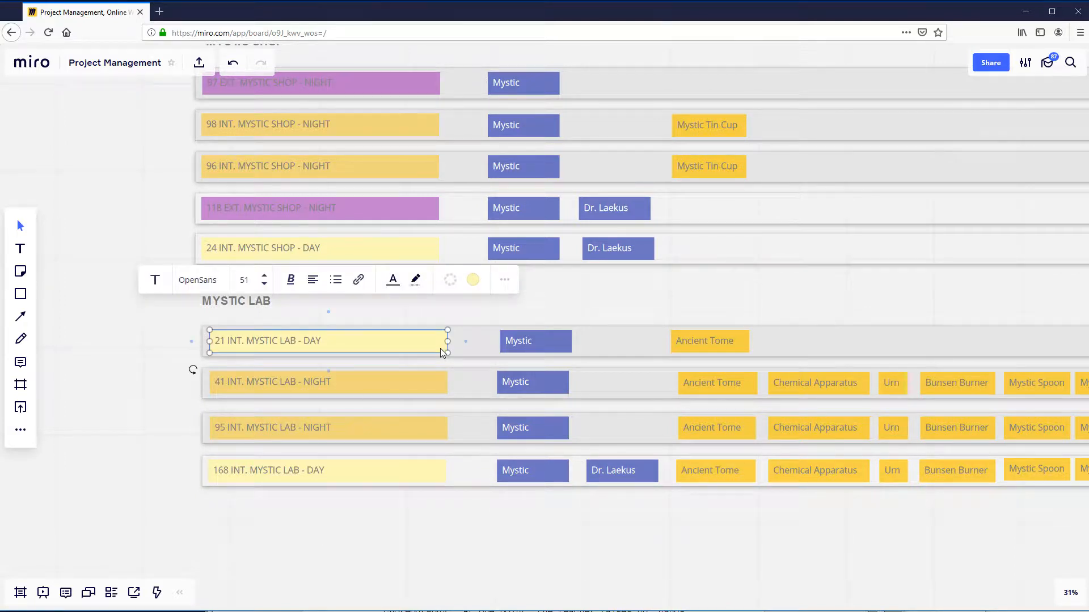
click(543, 350)
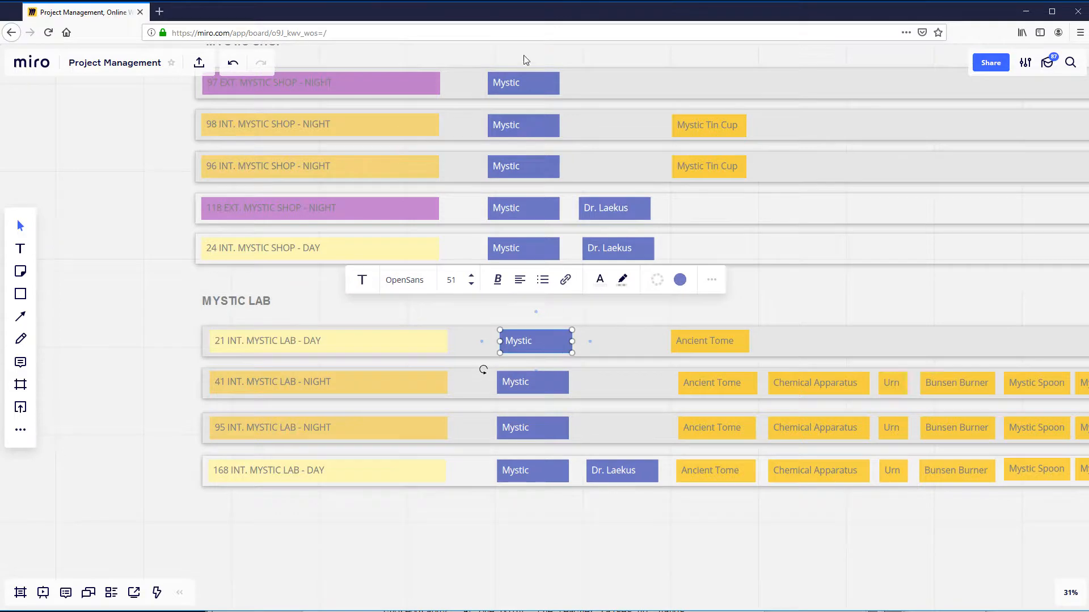
drag(532, 334, 535, 340)
drag(692, 339, 700, 338)
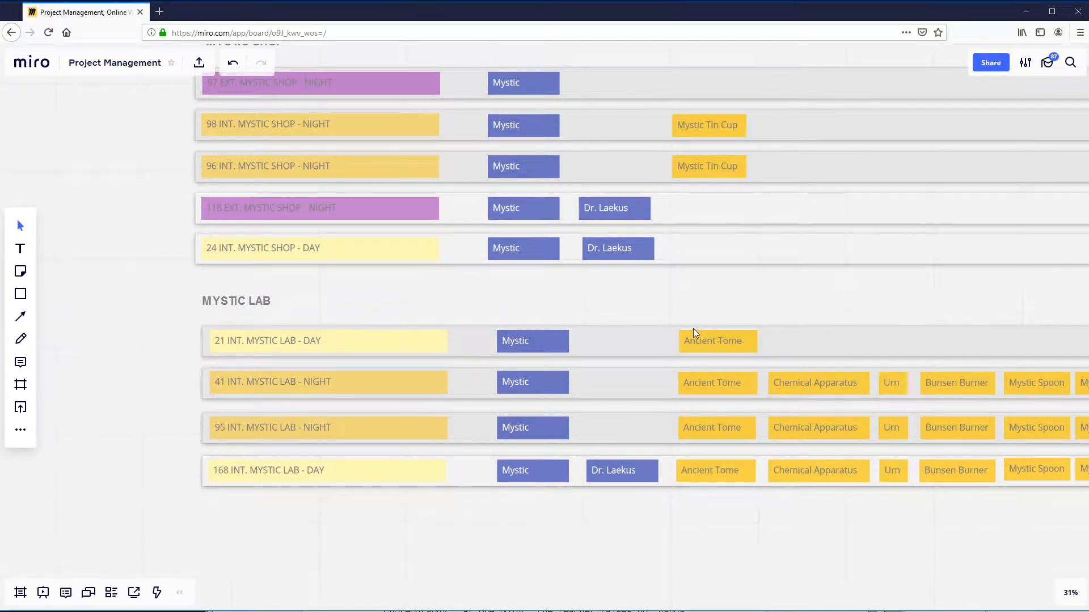
- Compare the Ancient Tome label on strip 21 with the Chemical Apparatus label on the 41 INT. MYSTIC LAB - NIGHT strip
click(809, 390)
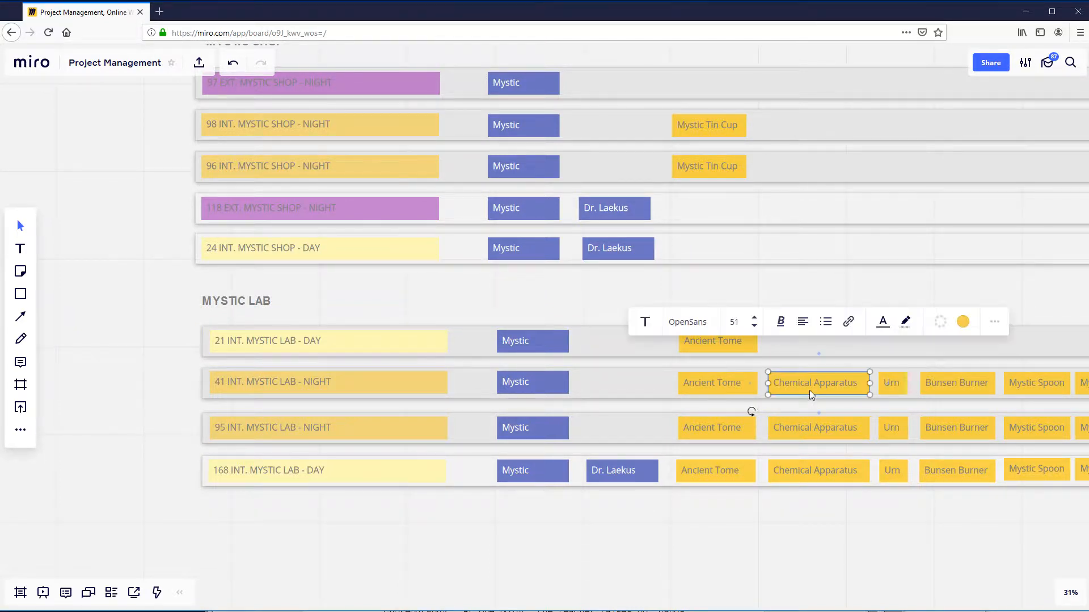
click(745, 296)
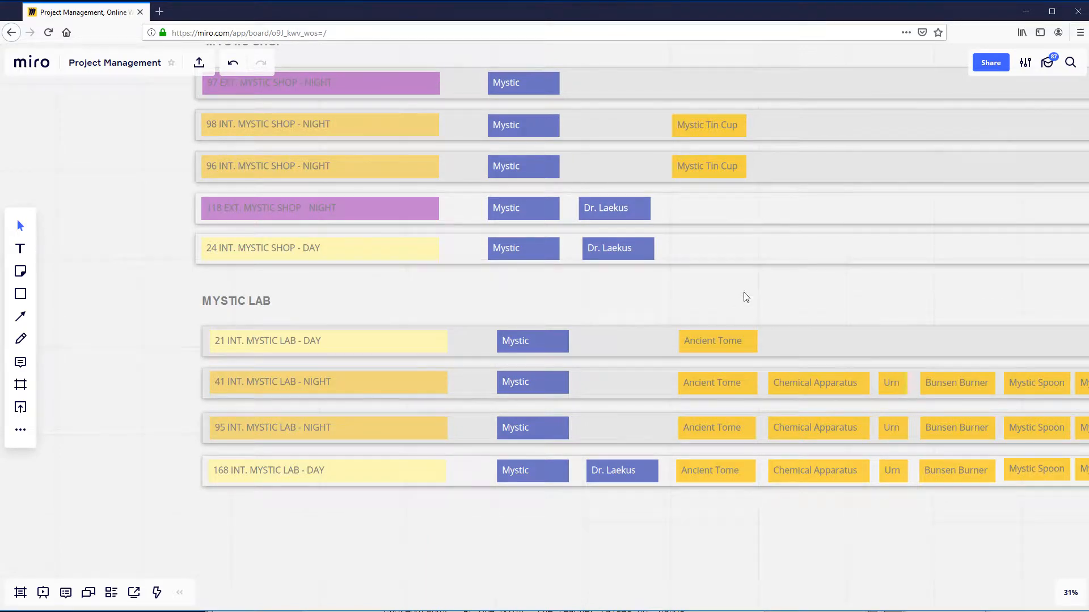
click(727, 346)
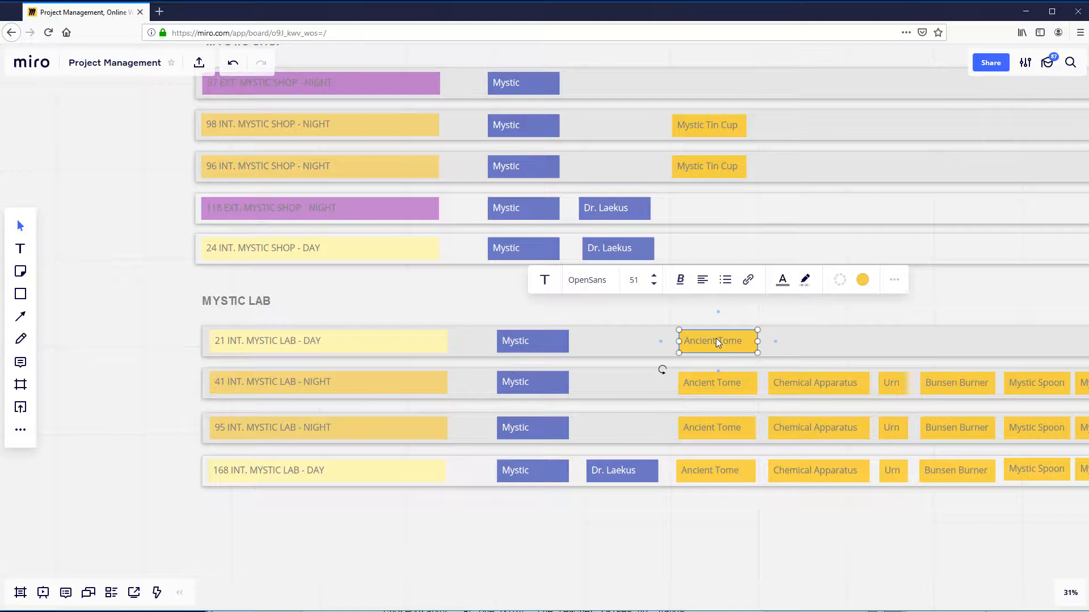
click(485, 346)
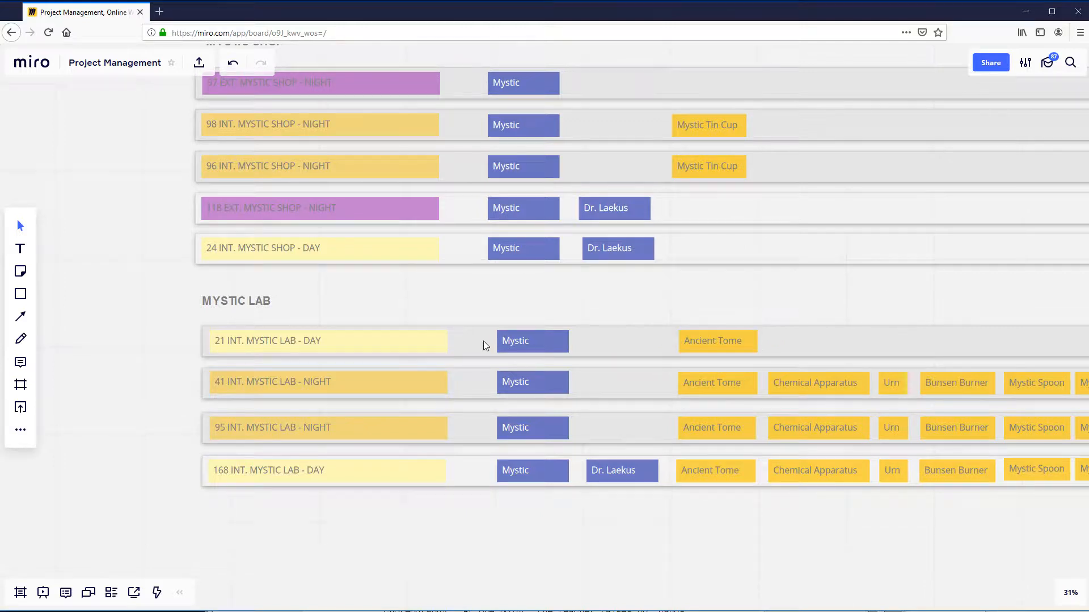
click(807, 382)
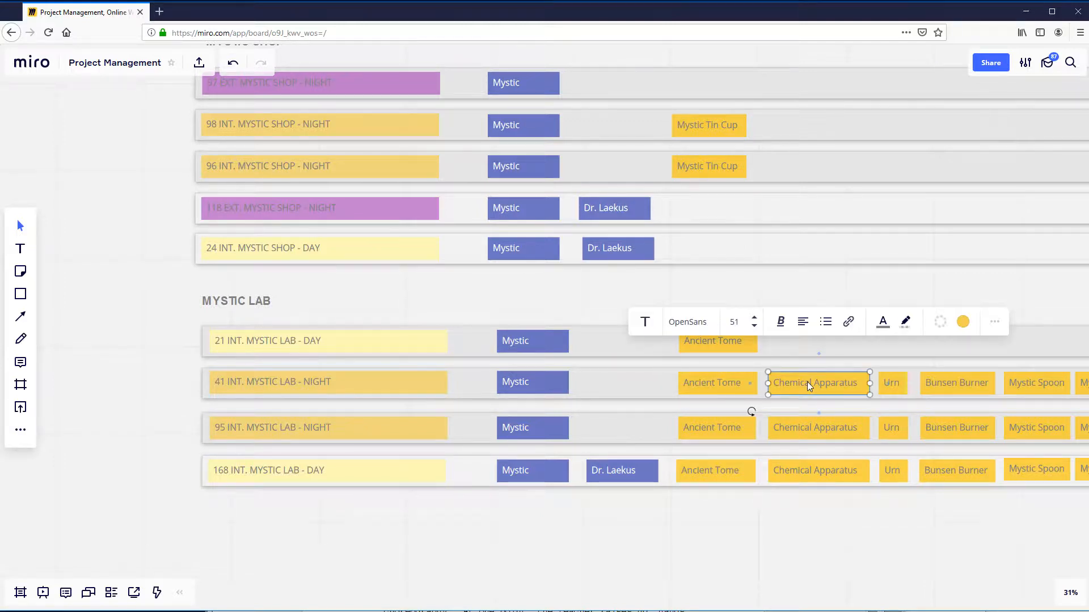
- Move the 21 INT. MYSTIC LAB - DAY strip up beneath the MYSTIC LAB heading, leaving a gap above strip 41
click(733, 513)
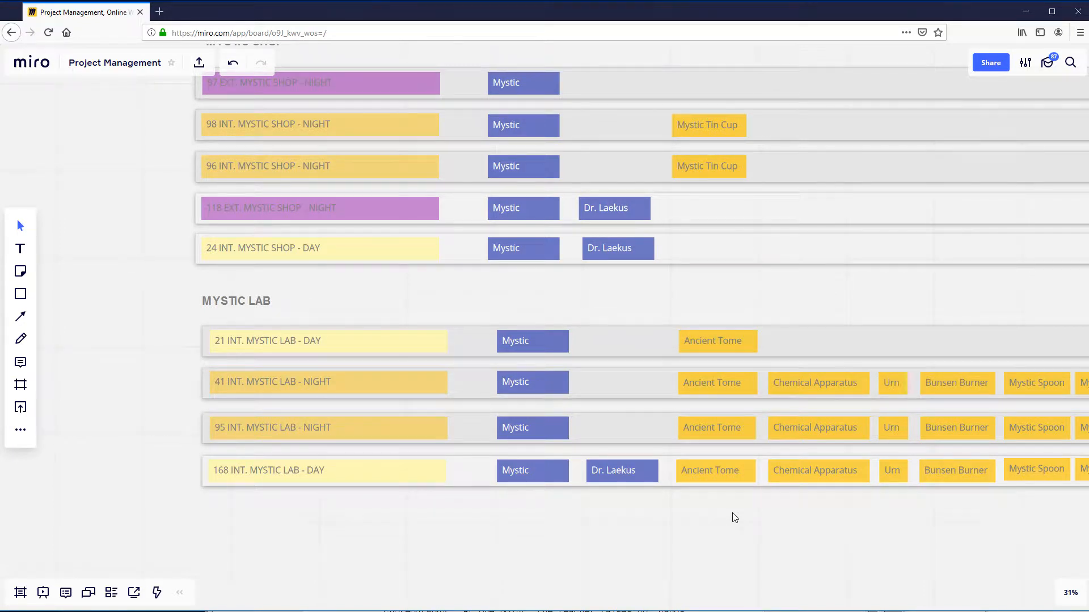
scroll(434, 511, down, 3)
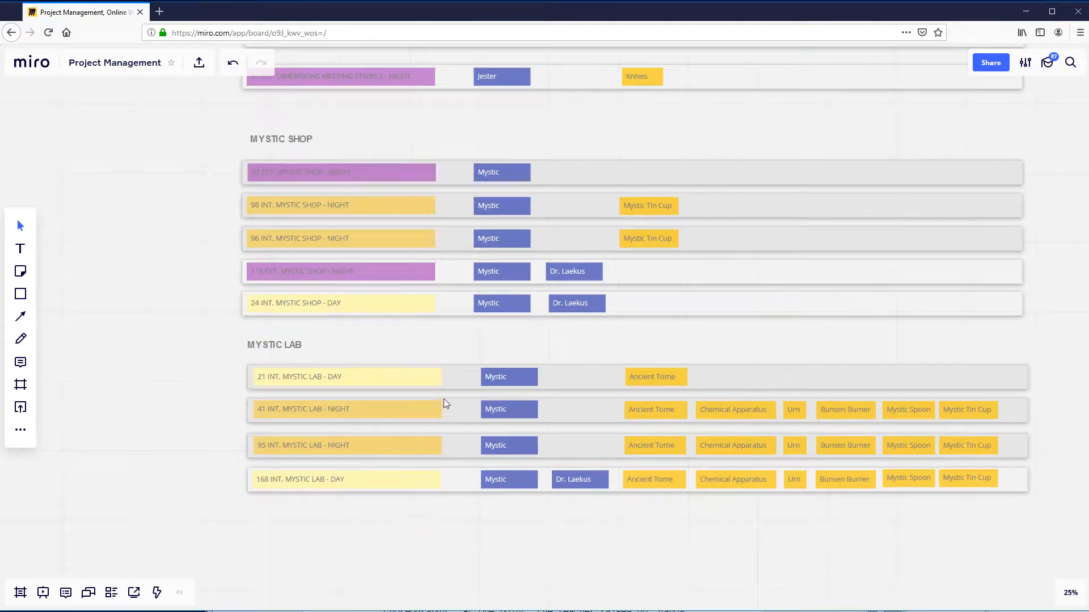
drag(452, 372, 453, 352)
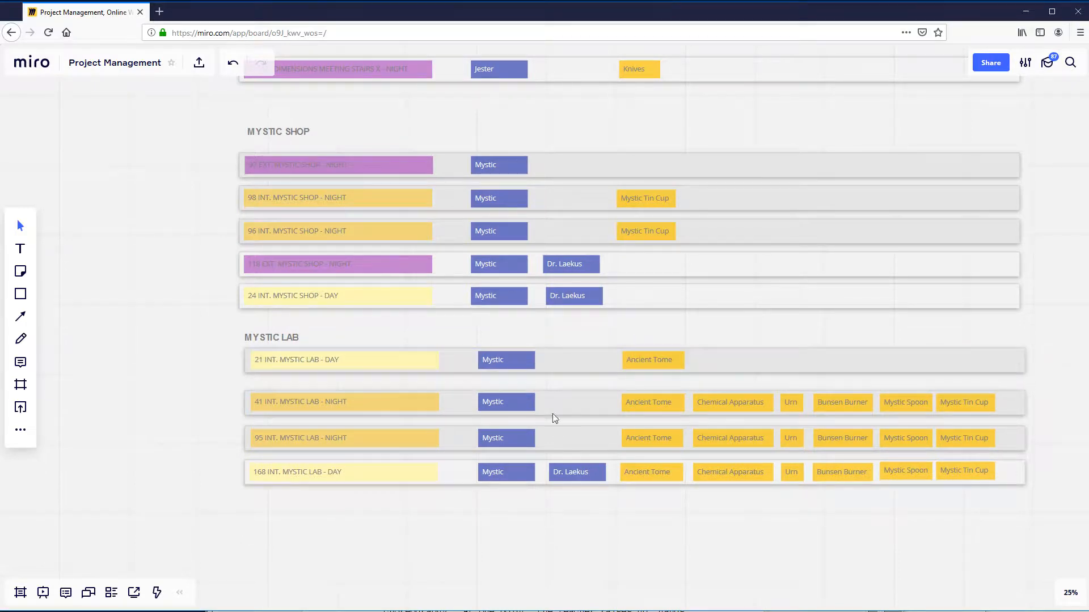
- Examine the Chemical Apparatus label on strip 41 and look over the grouped MYSTIC SHOP and MYSTIC LAB strips
click(740, 407)
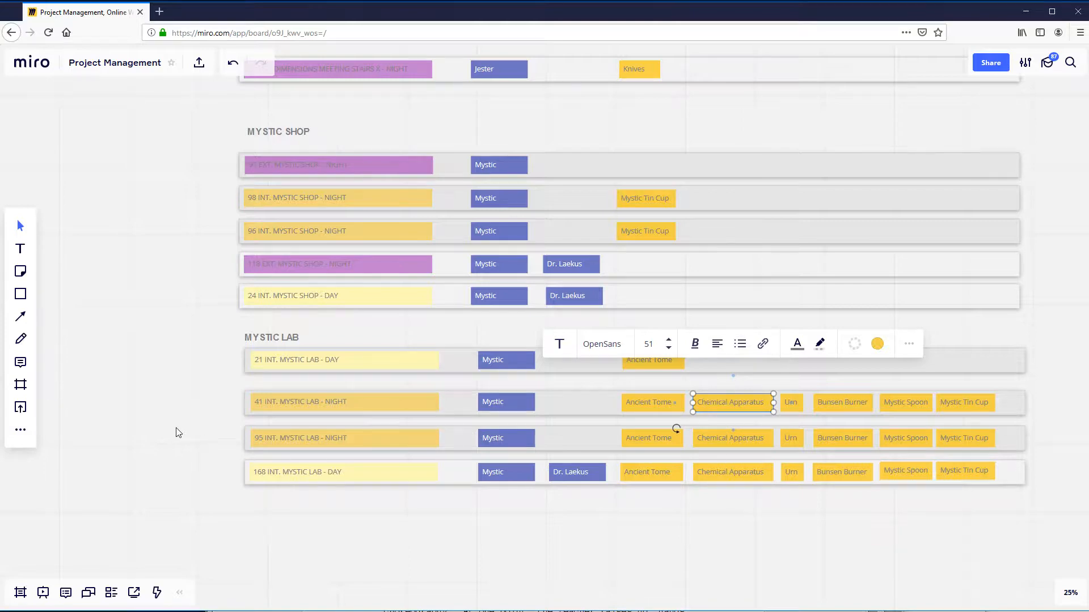
scroll(177, 432, down, 2)
scroll(175, 435, up, 2)
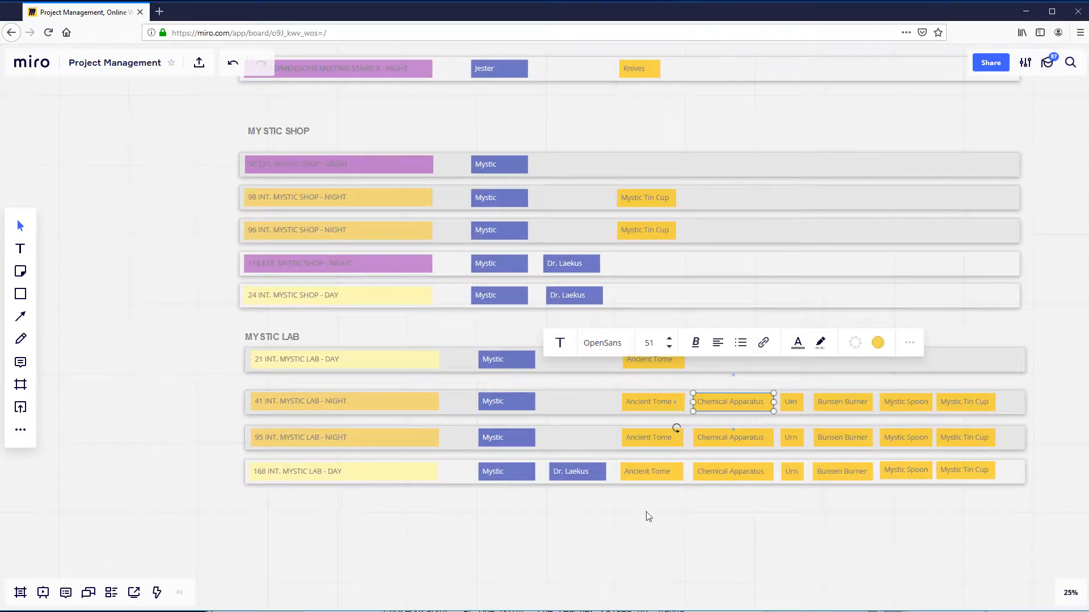
scroll(686, 538, right, 1)
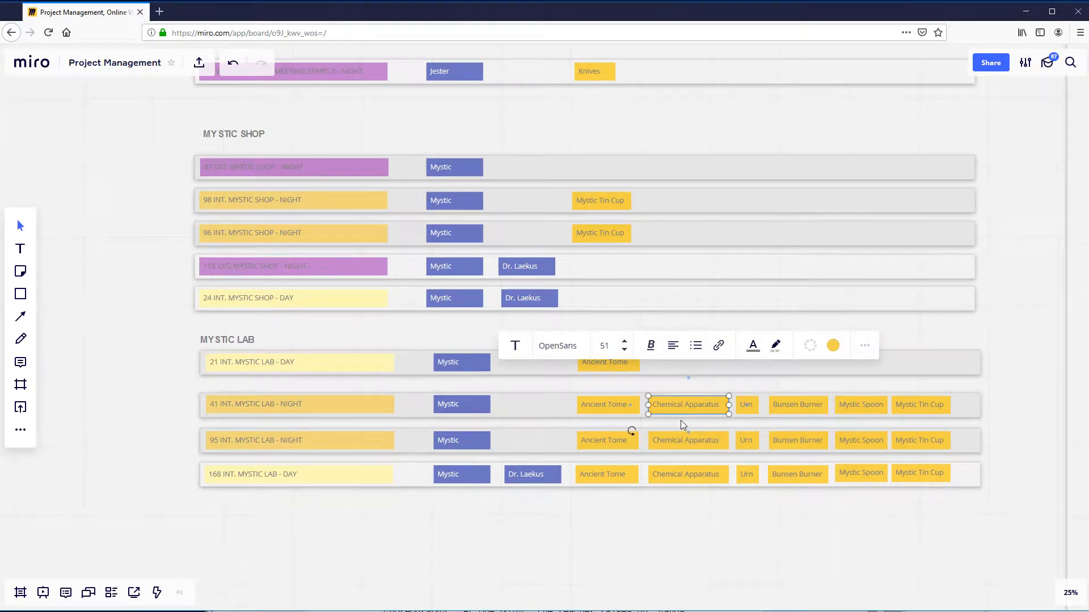
click(713, 546)
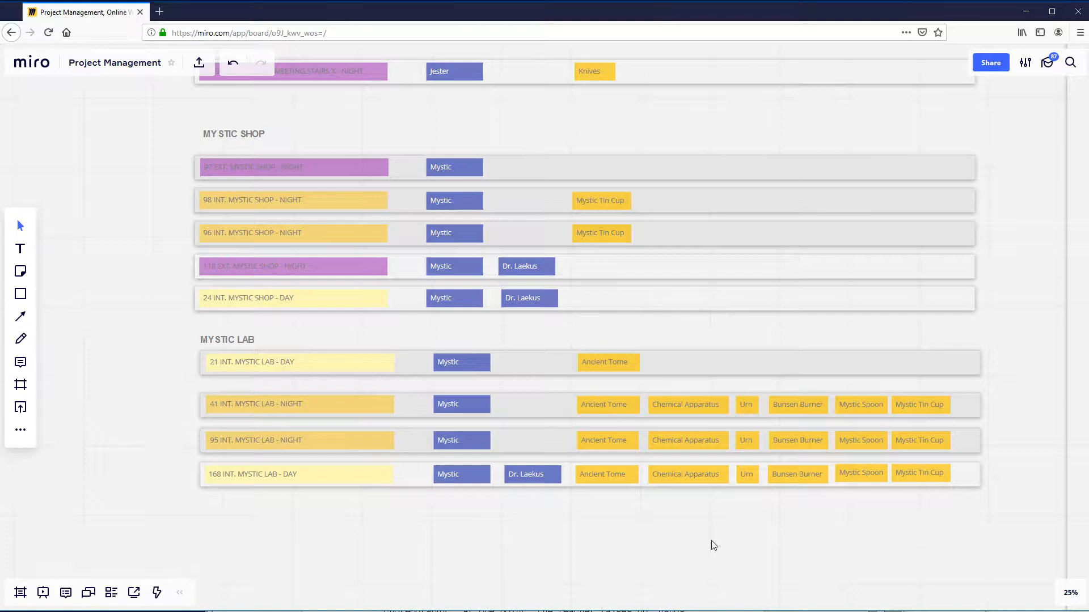
scroll(703, 547, up, 1)
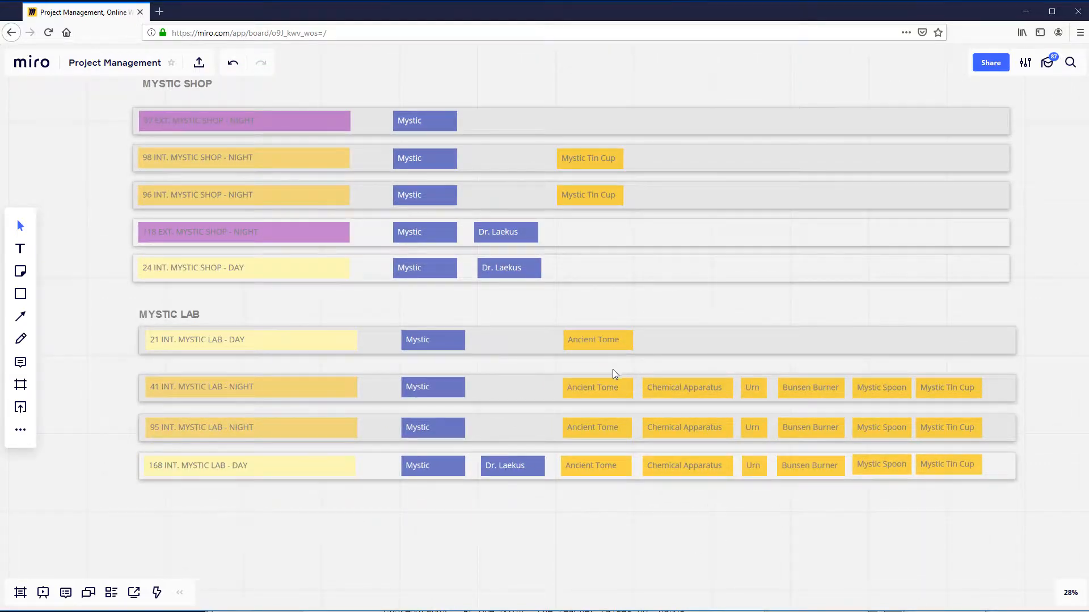
- Shift the Ancient Tome label on the 21 INT. MYSTIC LAB - DAY strip slightly to the left
scroll(613, 369, up, 2)
drag(612, 342, 600, 335)
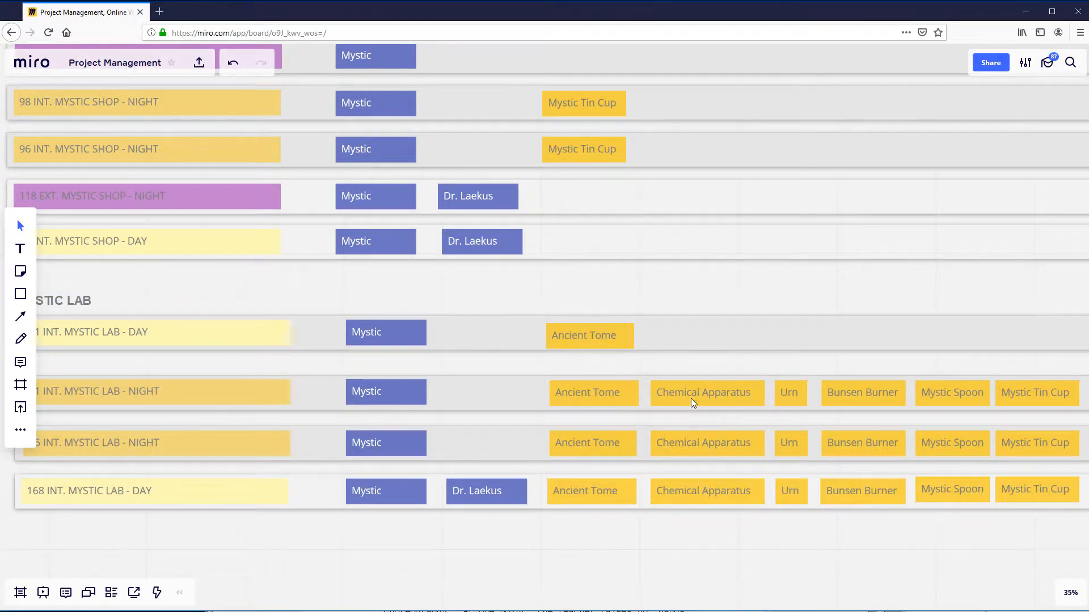
scroll(703, 400, down, 2)
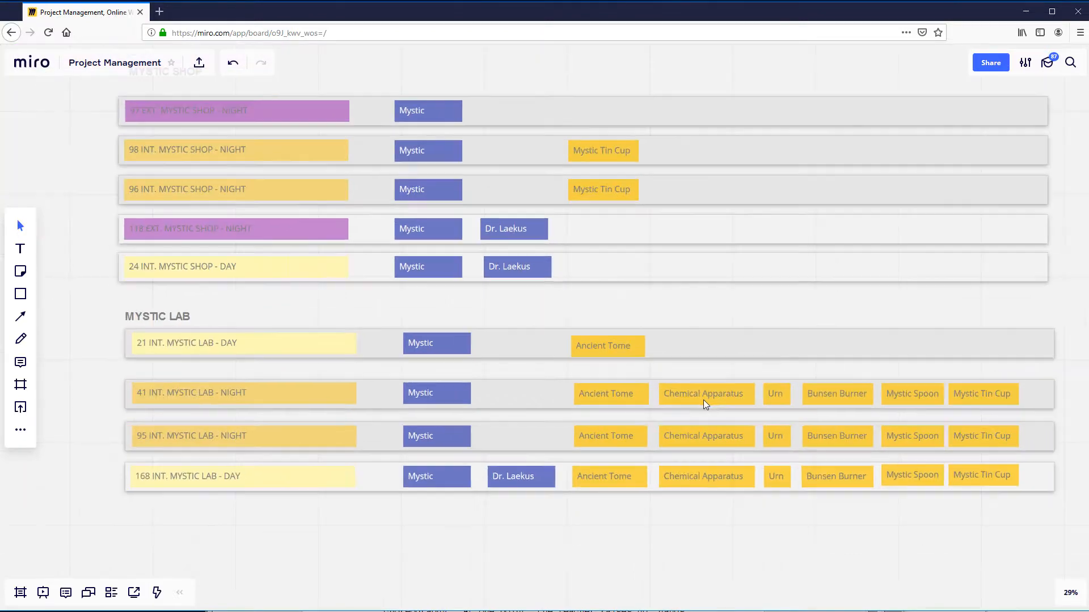
mouse_move(713, 396)
mouse_down()
mouse_move(703, 398)
mouse_move(713, 396)
mouse_up()
click(607, 349)
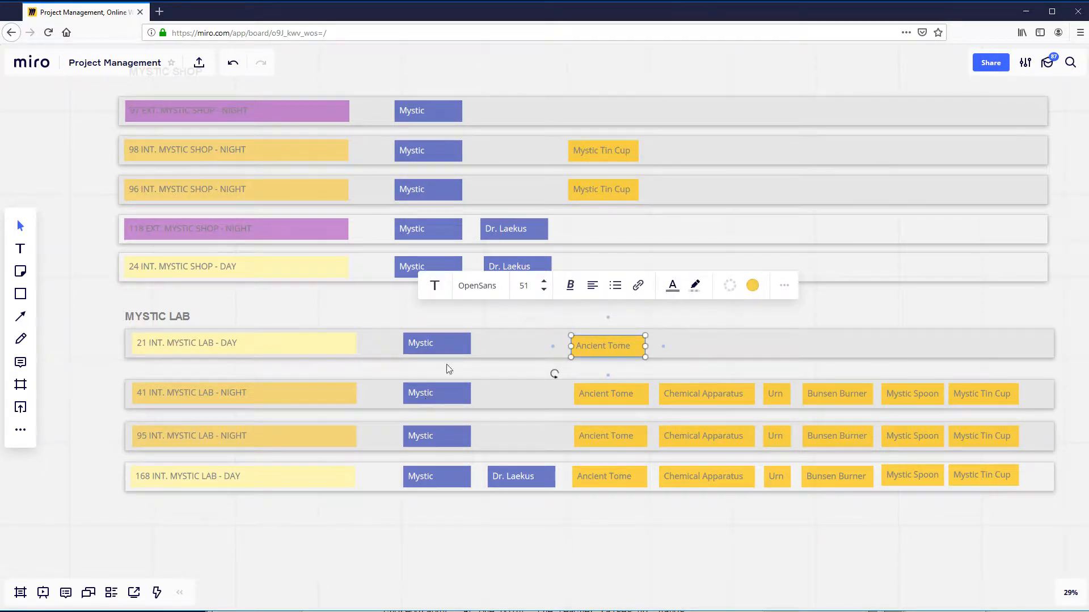
click(493, 340)
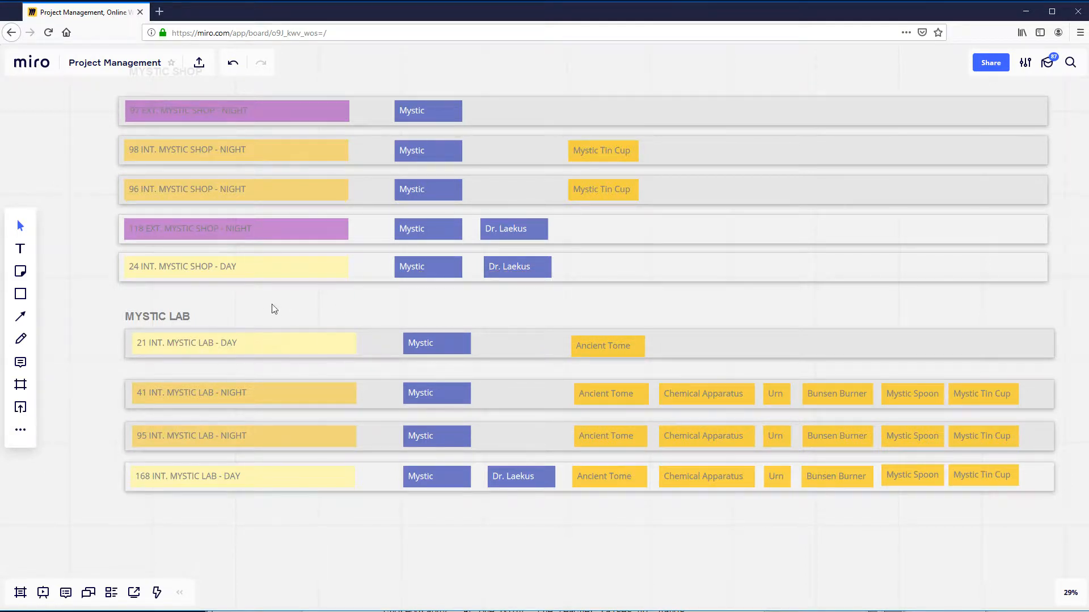
- Level the Ancient Tome label on strip 21 with its Mystic label, and check the Chemical Apparatus label on strip 41
click(691, 405)
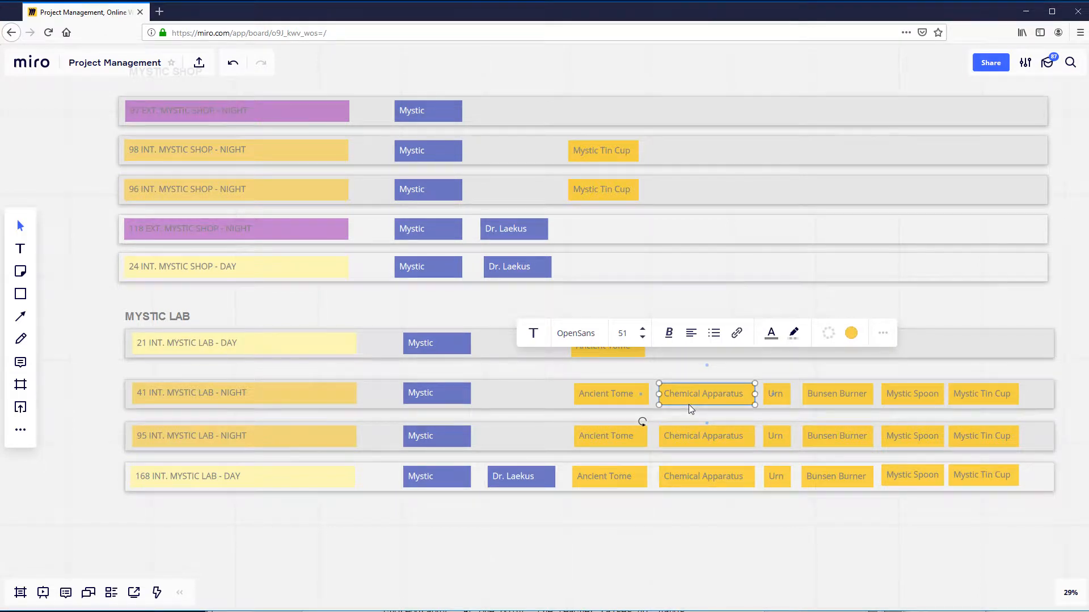
click(687, 308)
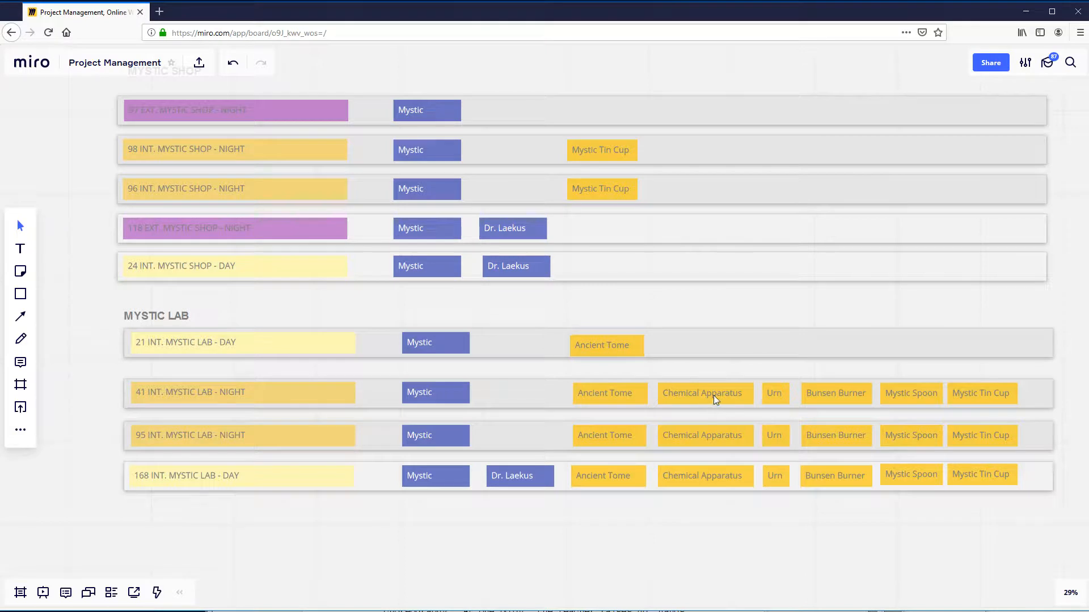
click(713, 397)
click(606, 358)
click(605, 356)
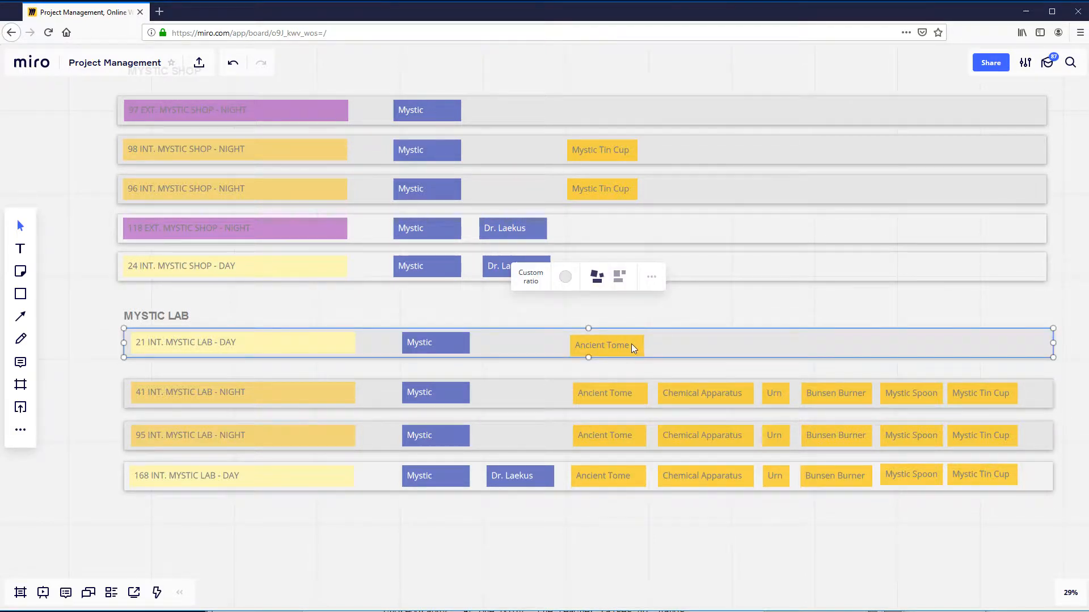
drag(632, 347, 631, 342)
click(678, 387)
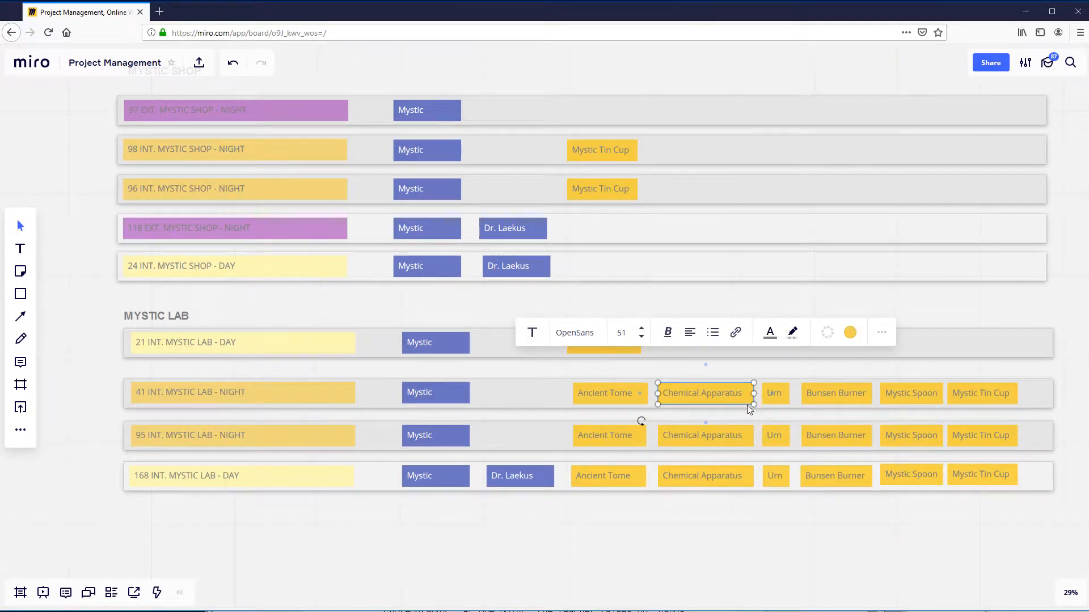
click(588, 338)
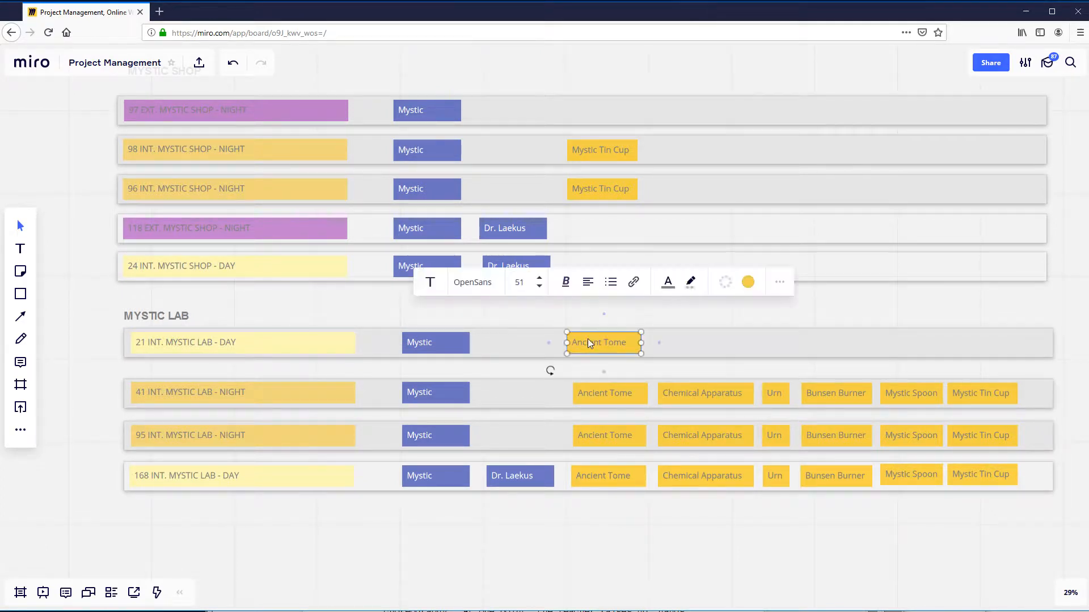
click(702, 401)
click(618, 546)
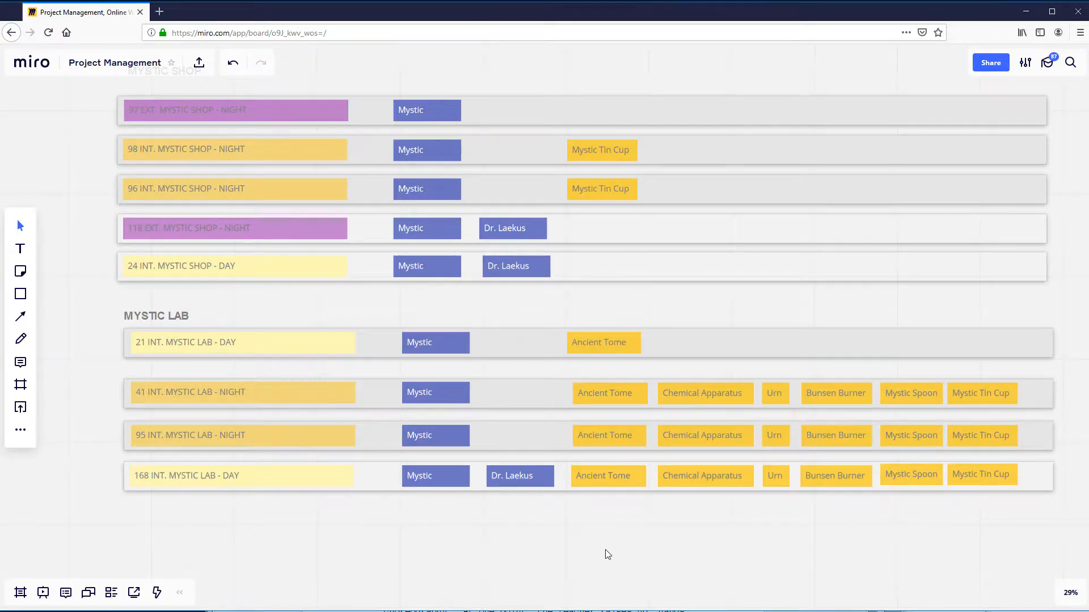
- Look over the location groups from CRYPT and TAVERN down to MYSTIC LAB
scroll(604, 550, down, 2)
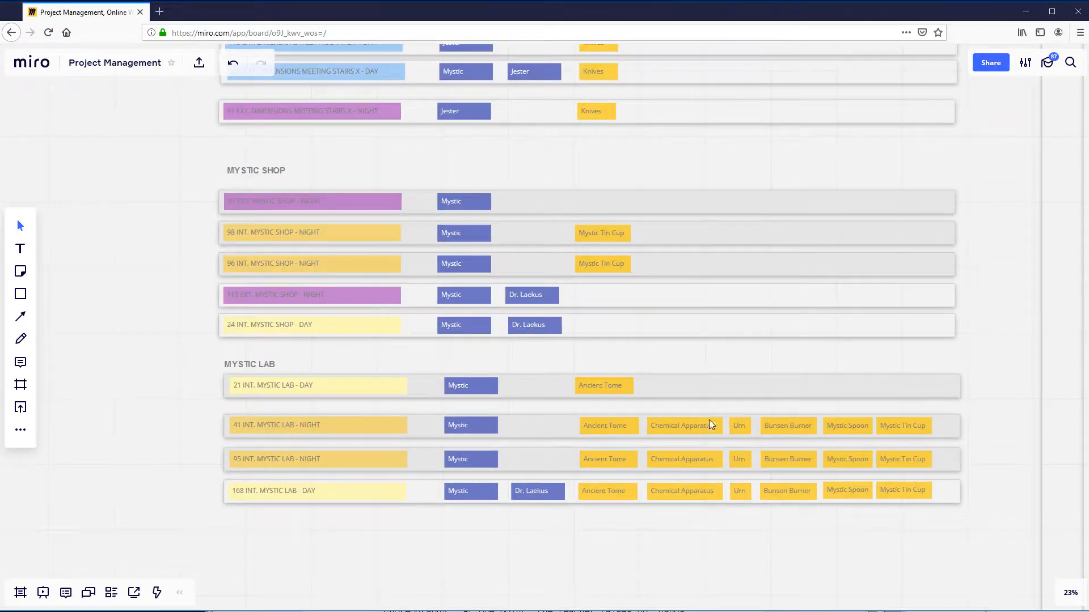
scroll(441, 532, down, 2)
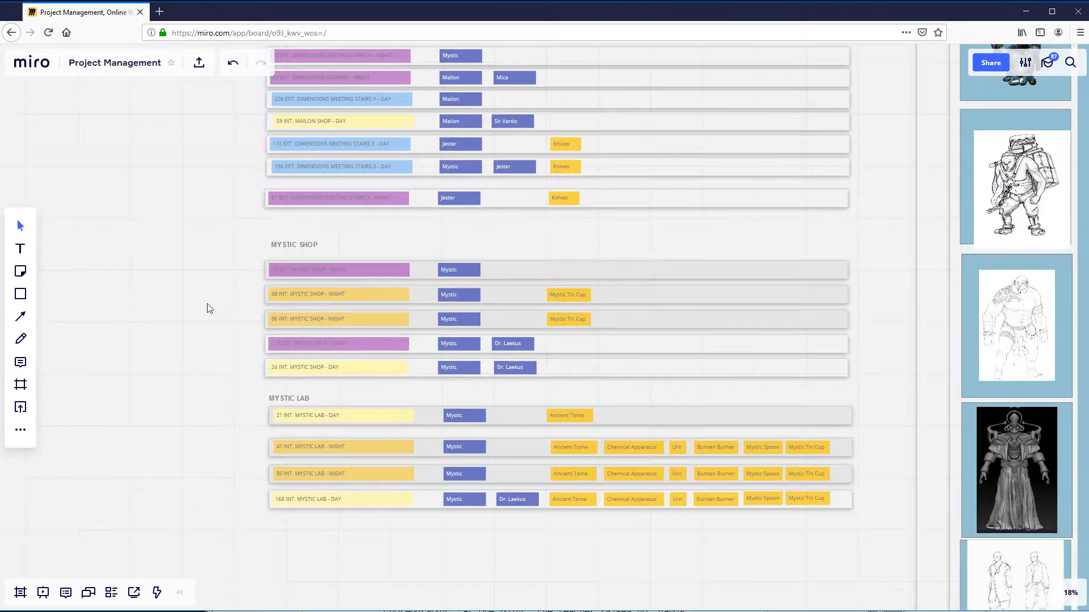
drag(209, 309, 333, 334)
scroll(333, 335, down, 2)
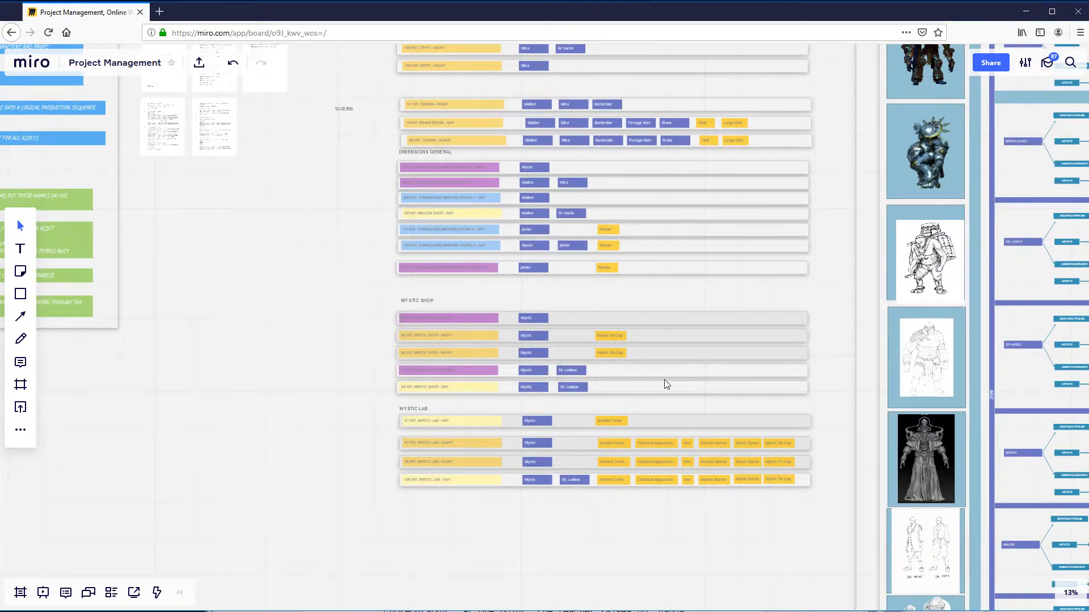
drag(313, 431, 277, 461)
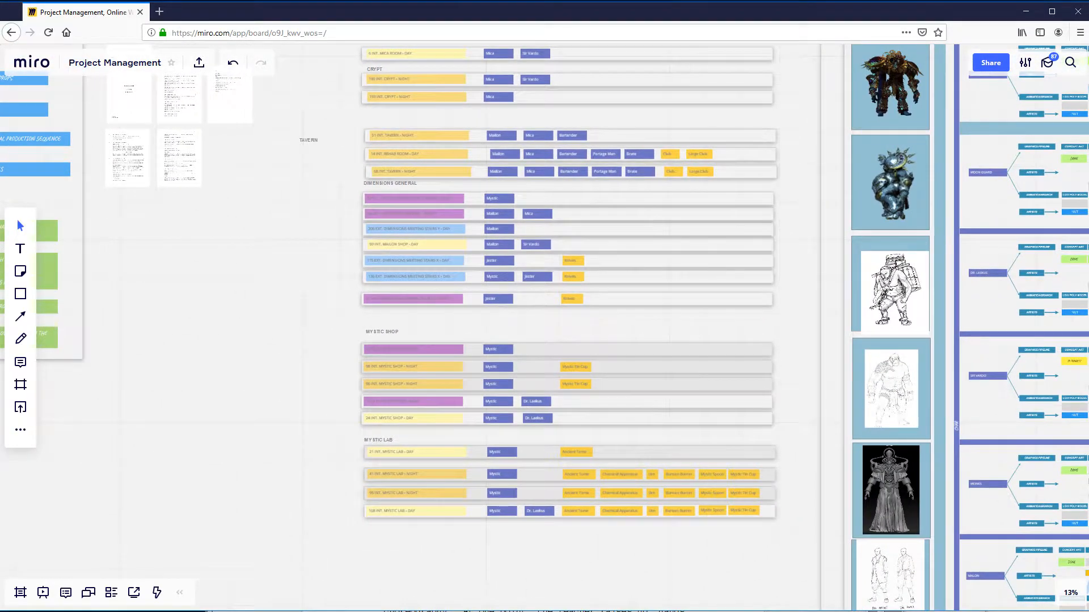
- Switch to Final Draft, read through the we_thrive_together_knee_v01 script to The End, and move its window off the Miro board
key(alt+Tab)
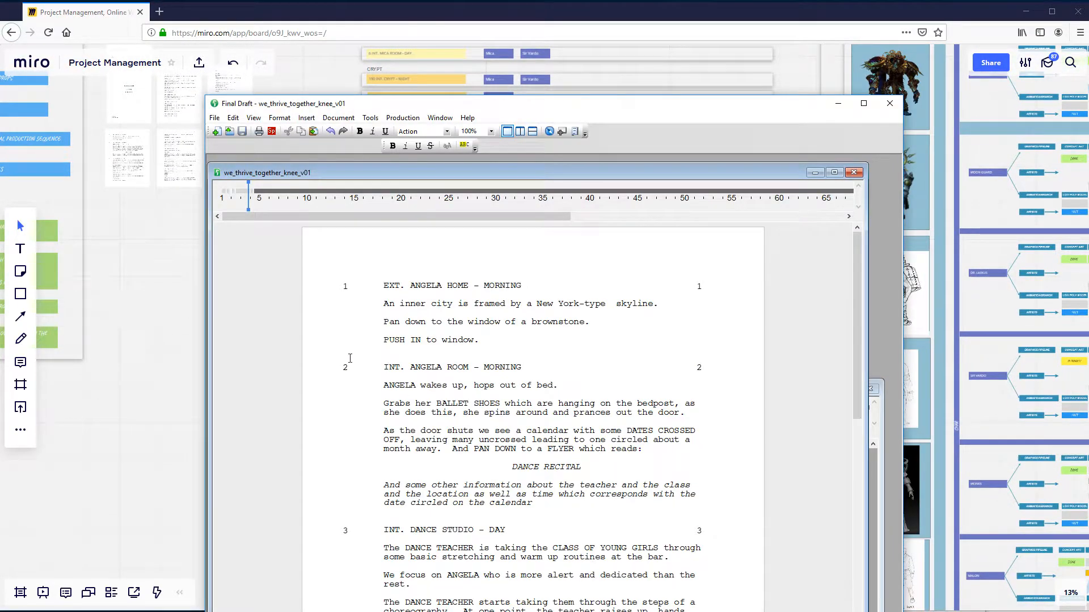
drag(856, 329, 849, 608)
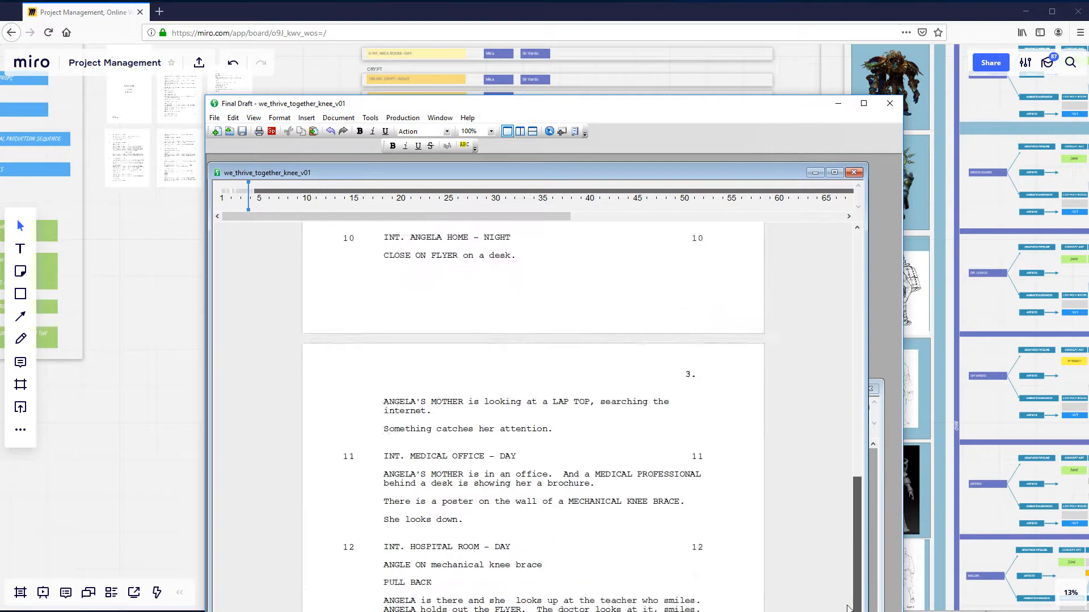
scroll(849, 608, down, 10)
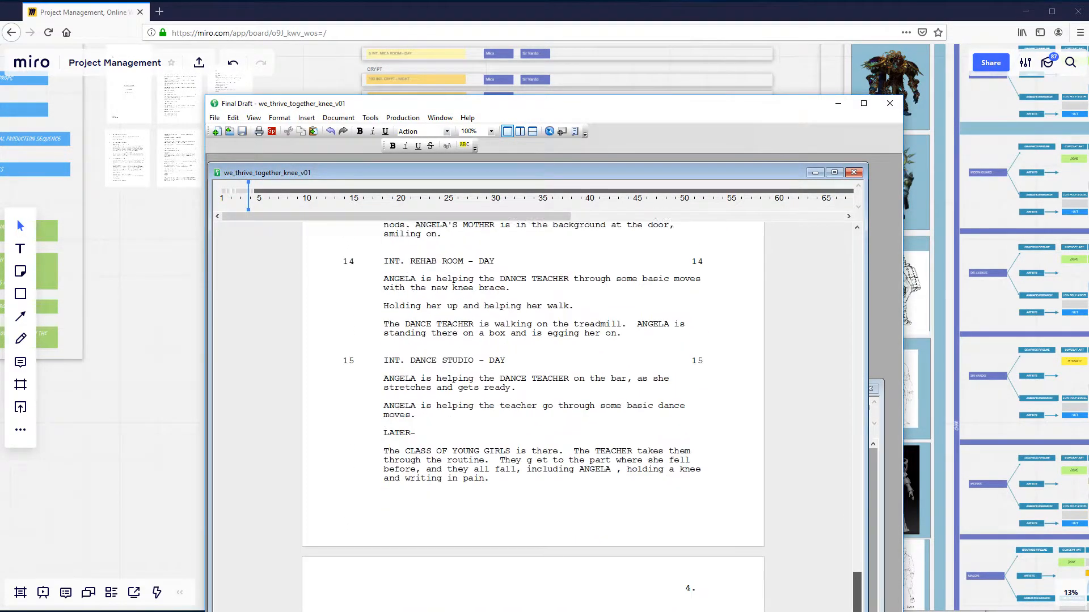
scroll(533, 416, down, 4)
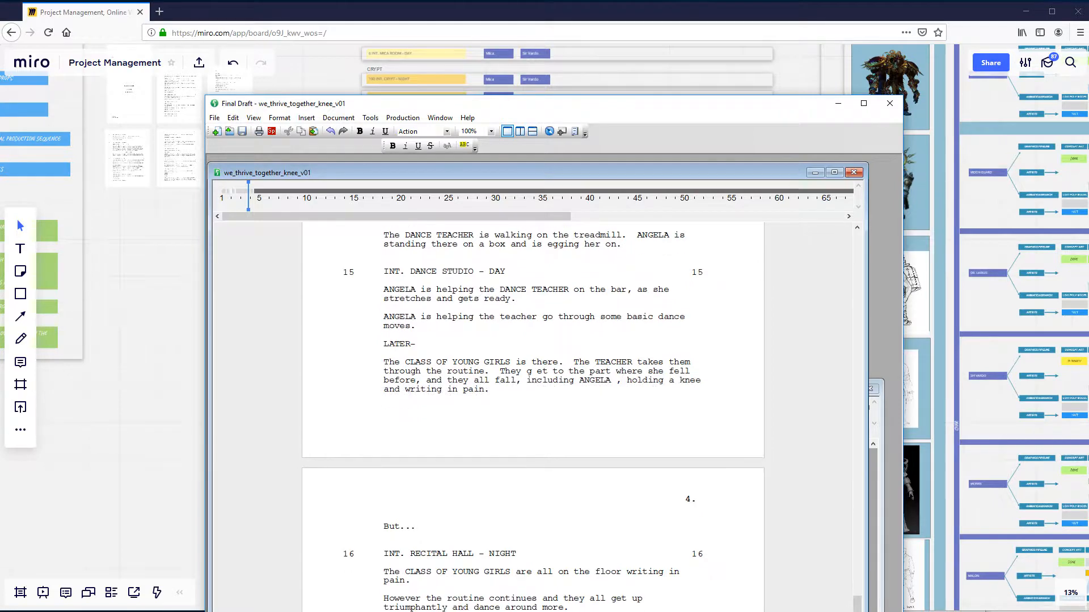
scroll(649, 250, down, 3)
drag(659, 175, 658, 162)
scroll(533, 397, down, 3)
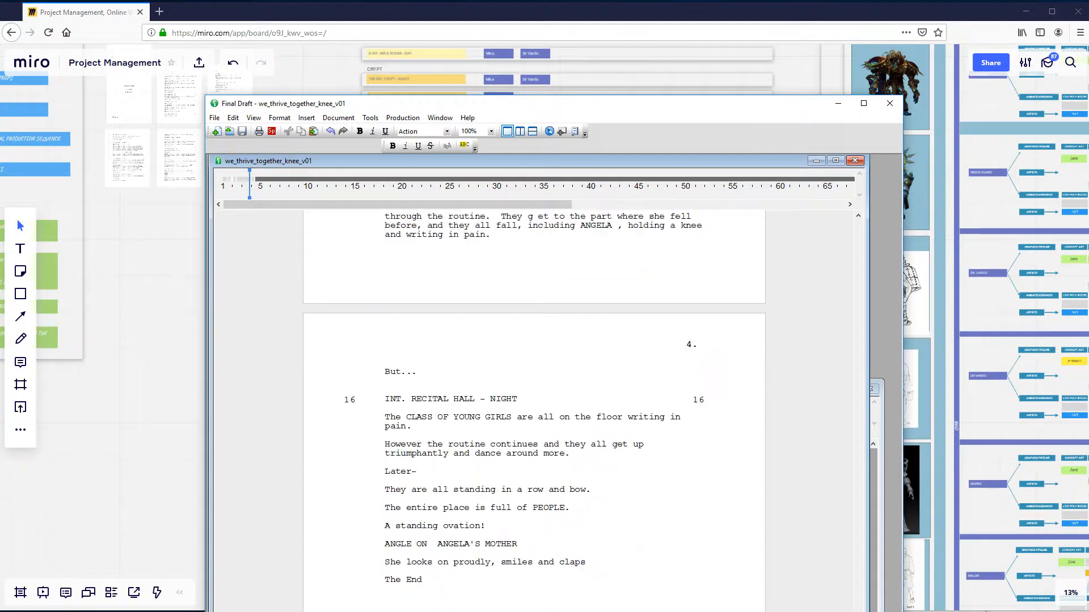
drag(858, 611, 852, 196)
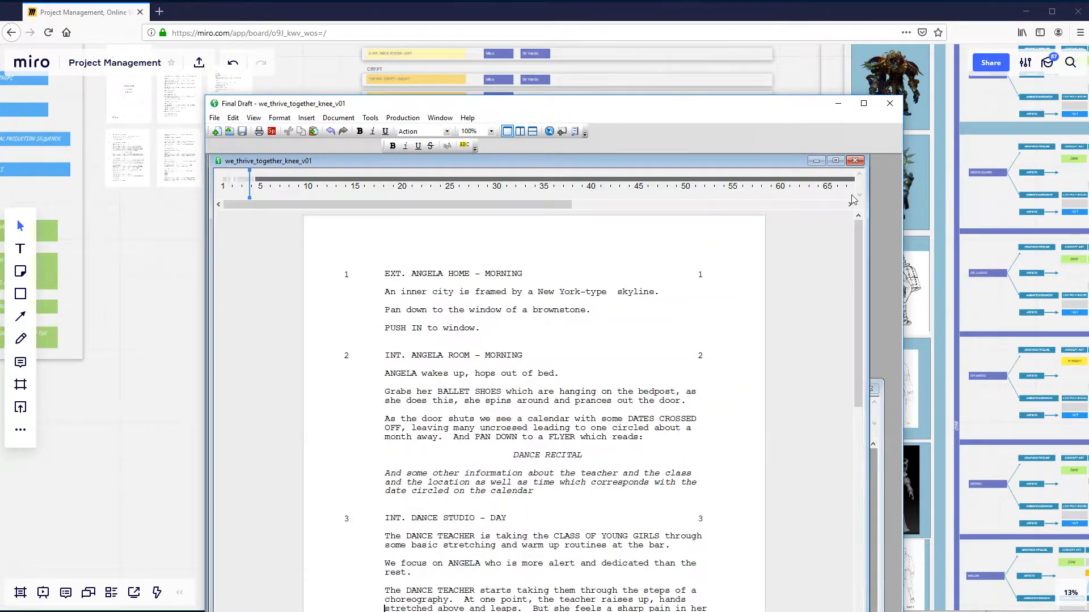
drag(577, 111, 1088, 91)
- Examine the scene, character and prop labels on the DIMENSIONS GENERAL strips, including Jester on strip 115 and Knives on strip 91
scroll(426, 249, up, 5)
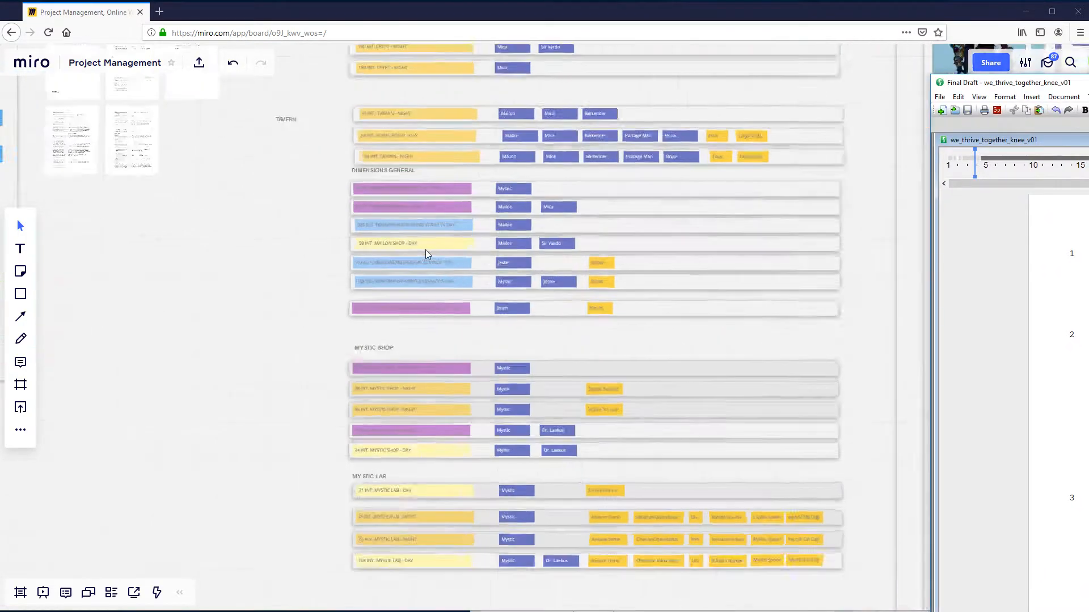
click(416, 147)
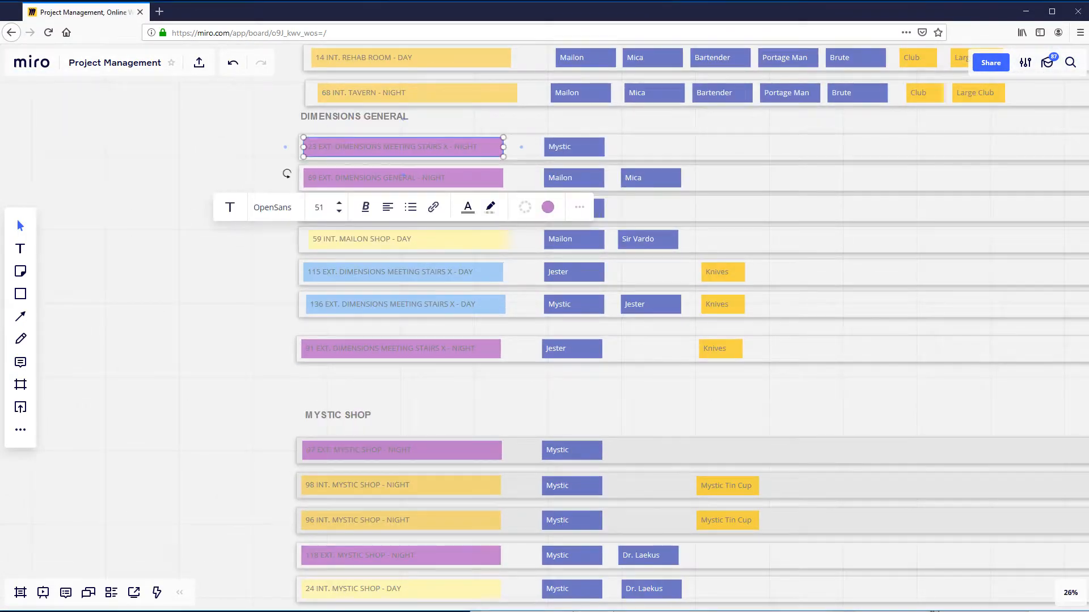
key(alt+Tab)
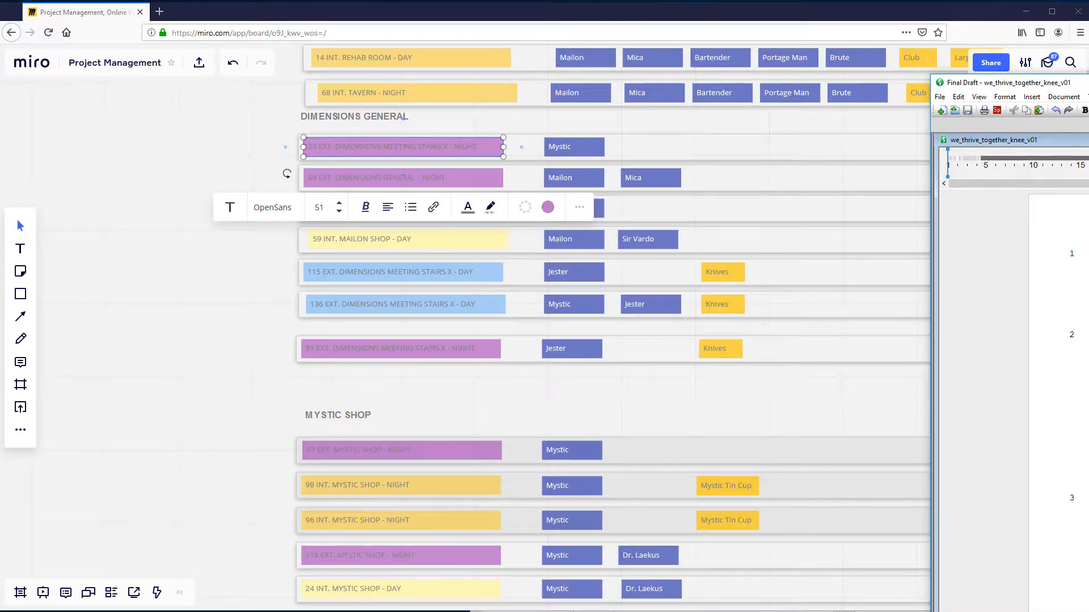
click(575, 245)
click(577, 264)
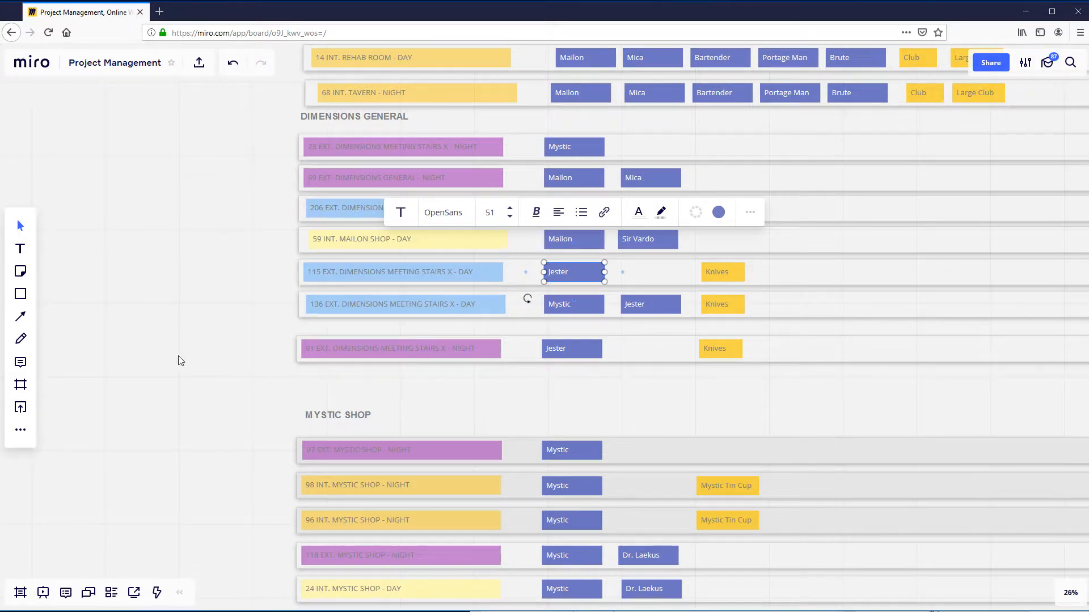
scroll(179, 360, down, 3)
drag(180, 360, 322, 346)
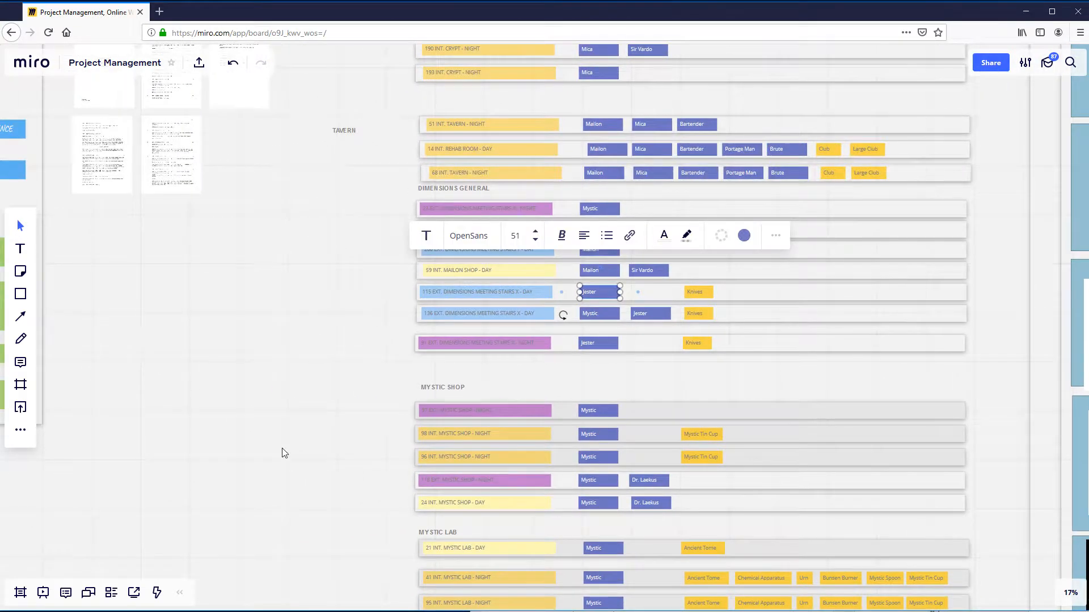
scroll(267, 401, down, 2)
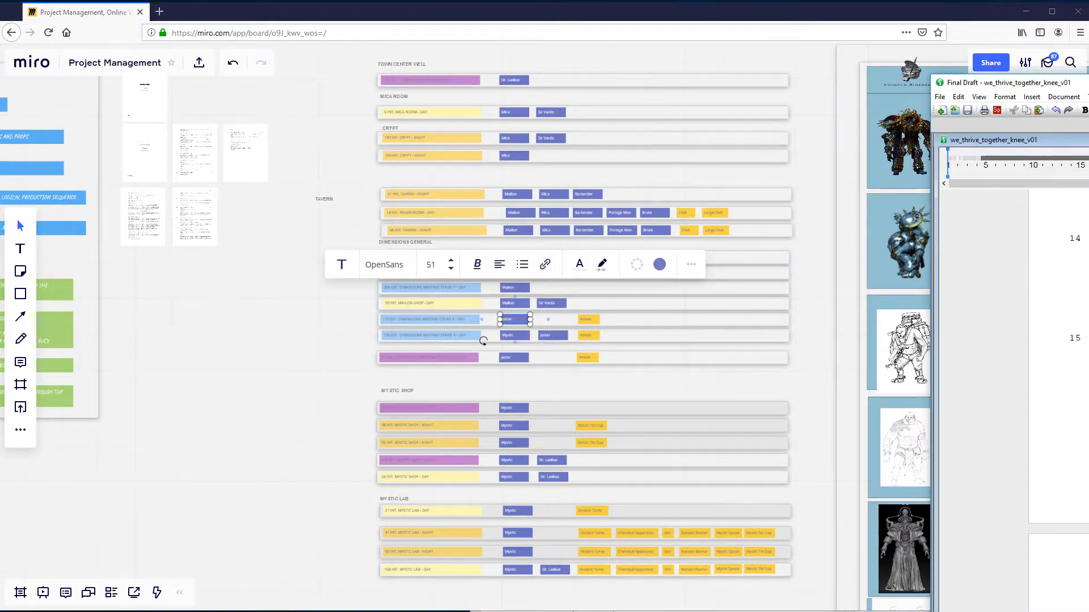
scroll(545, 380, up, 4)
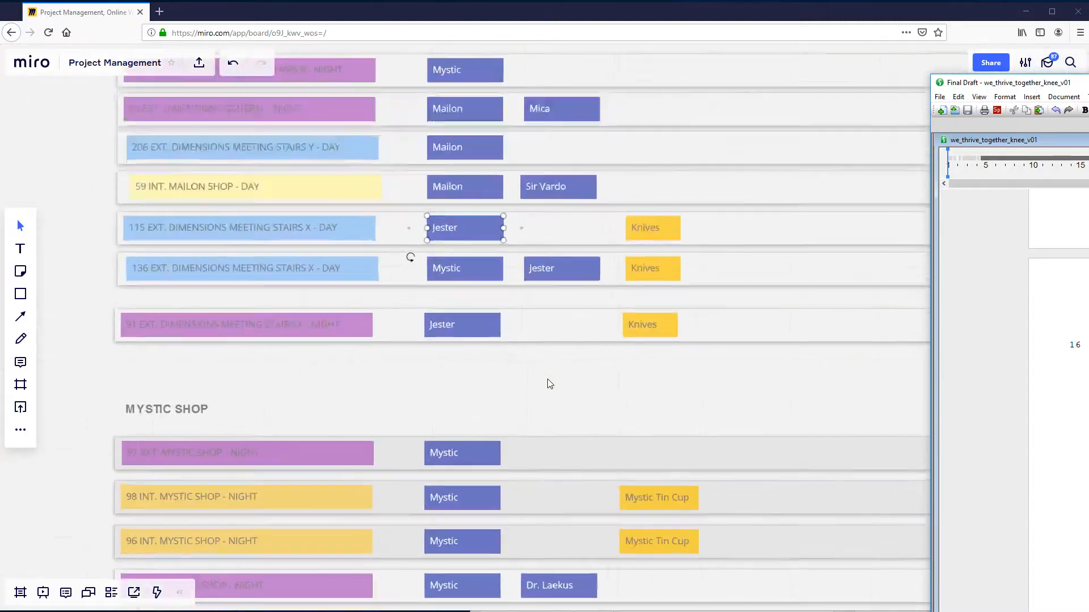
scroll(548, 379, up, 1)
click(702, 315)
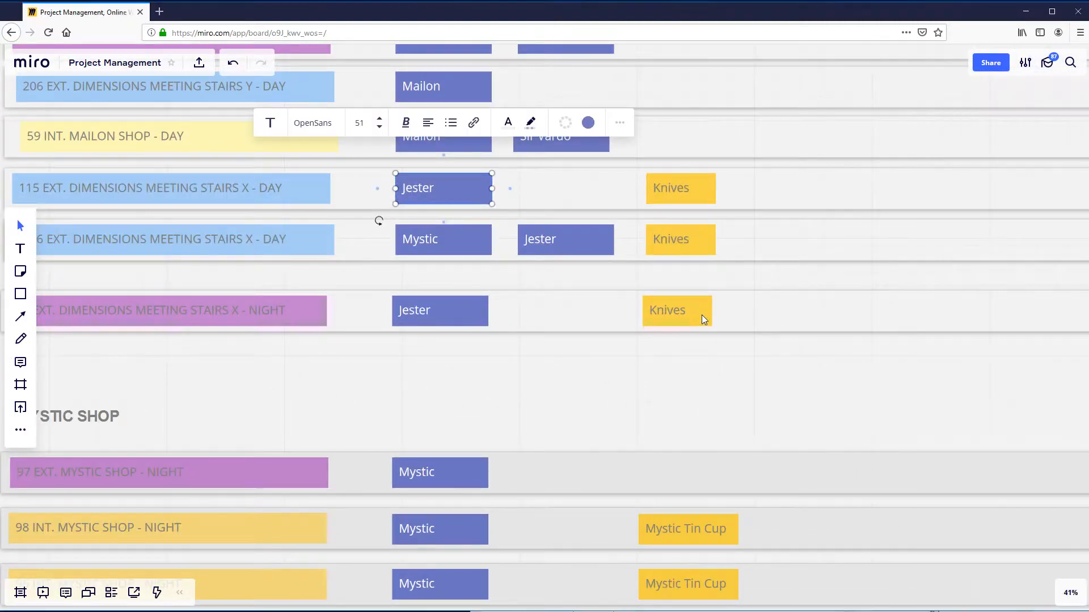
click(702, 315)
click(778, 307)
- Move the props heading closer to and level with the charactersss heading, and nudge the Mailon label slightly left
scroll(652, 408, down, 5)
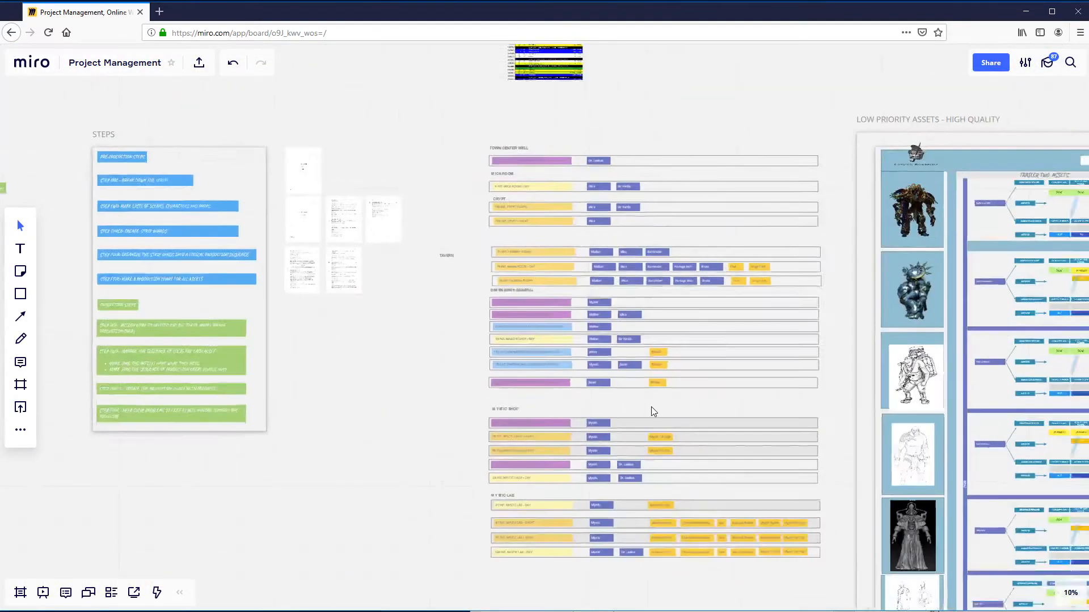
scroll(651, 407, down, 2)
drag(245, 443, 414, 466)
scroll(332, 329, up, 6)
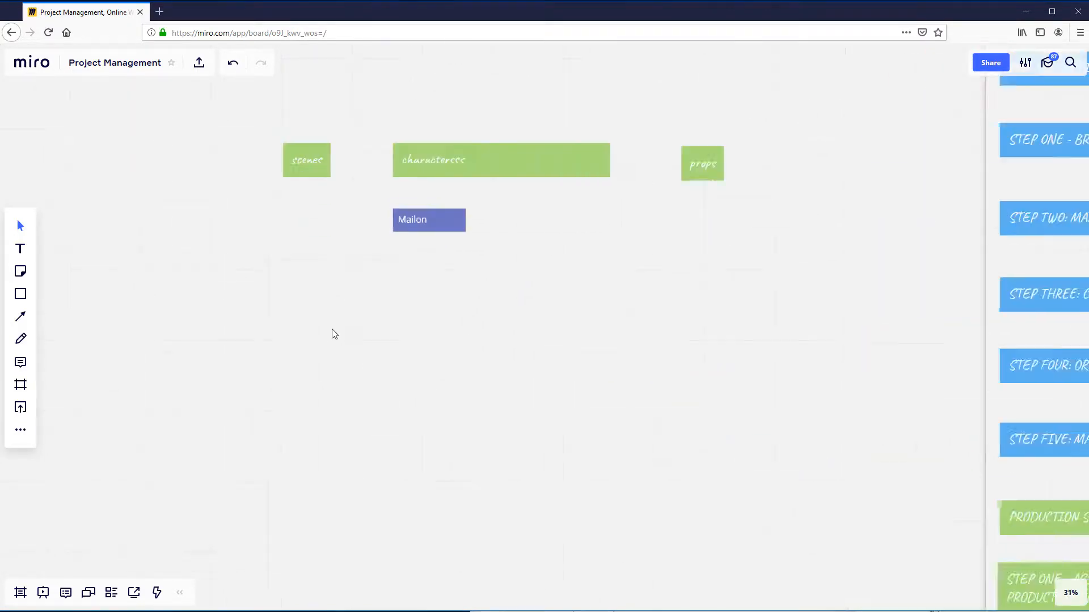
scroll(332, 329, up, 1)
drag(447, 241, 384, 285)
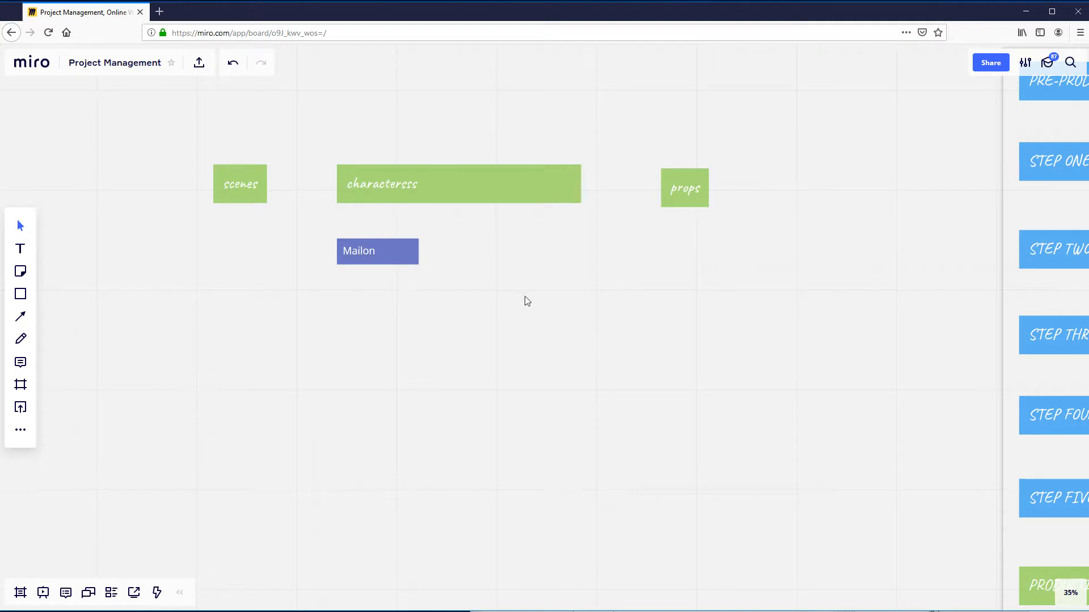
drag(514, 291, 481, 282)
mouse_move(374, 253)
mouse_down()
mouse_move(399, 240)
mouse_move(369, 251)
mouse_up()
drag(640, 187, 608, 181)
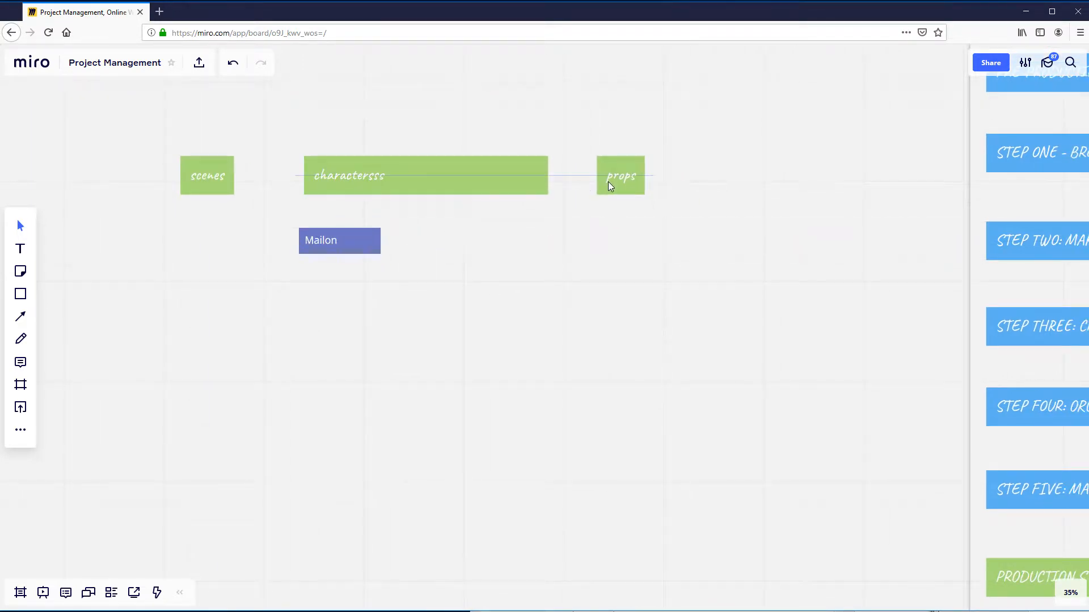
- Review the STEPS frame and the script pages, ending at the TAVERN and DIMENSIONS GENERAL strips
scroll(595, 253, down, 2)
scroll(595, 250, down, 1)
drag(634, 267, 454, 294)
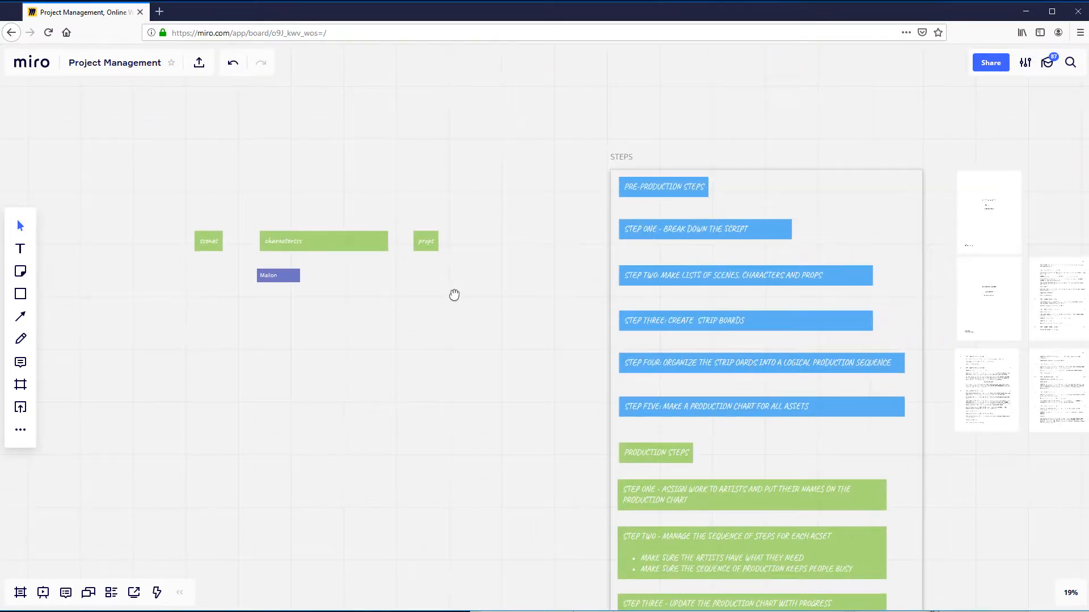
scroll(426, 289, down, 2)
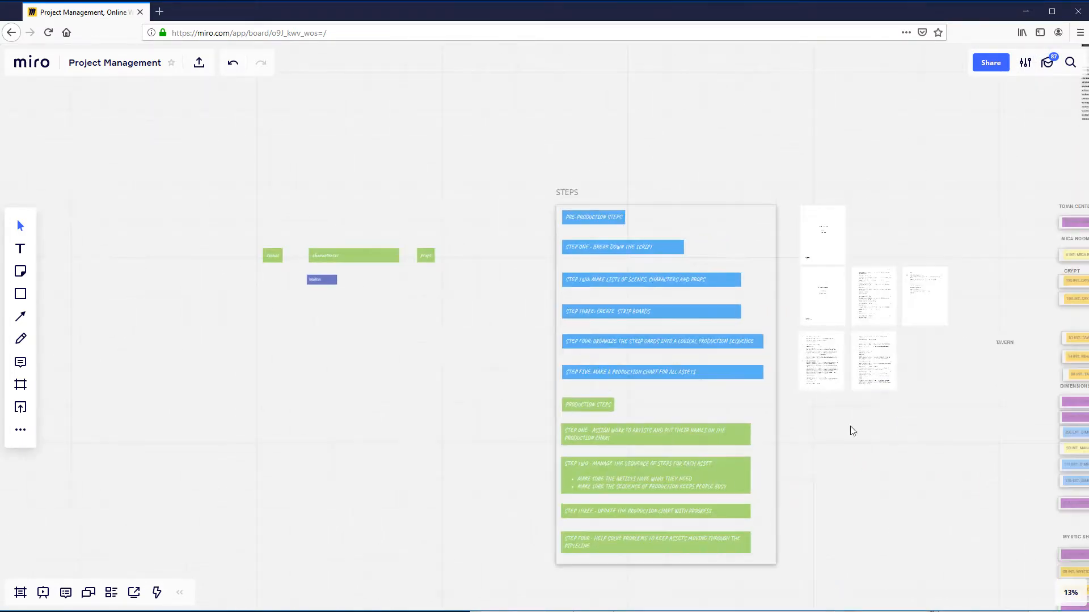
drag(939, 460, 644, 466)
scroll(247, 386, up, 2)
drag(909, 385, 515, 378)
scroll(558, 394, up, 2)
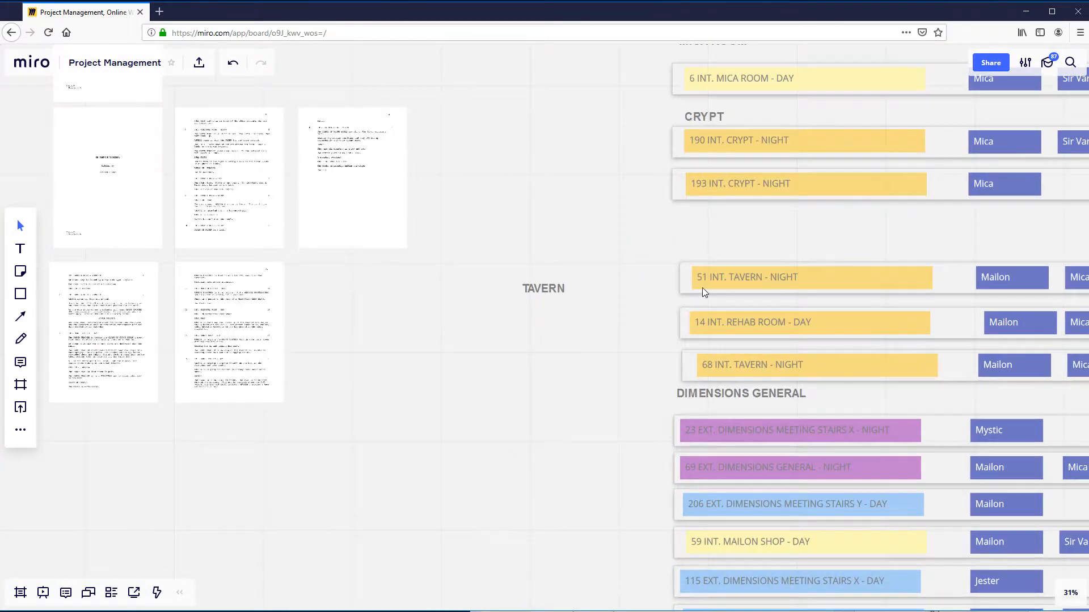
- Sketch a rough freehand list of scene numbers with lines beside them, in the empty area below the script pages
click(712, 277)
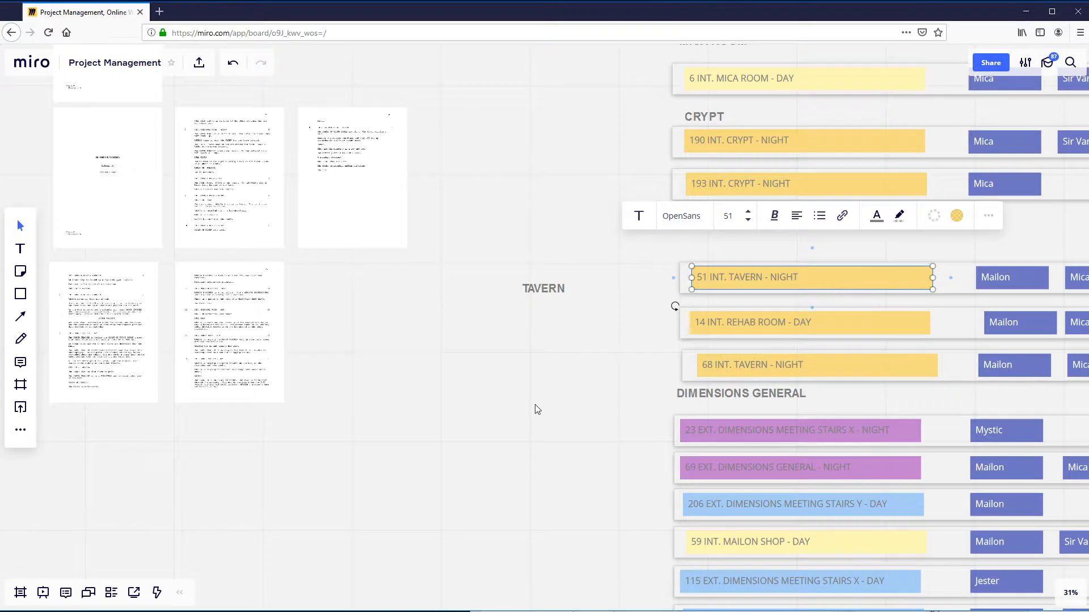
click(522, 421)
scroll(523, 420, down, 2)
drag(523, 420, 530, 306)
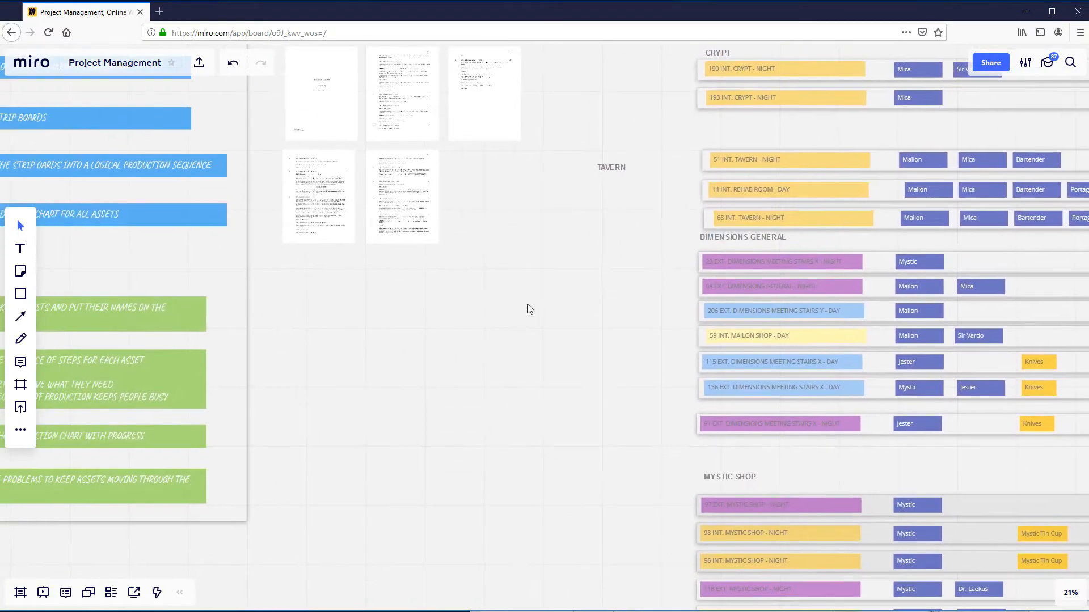
click(21, 339)
drag(316, 329, 316, 353)
mouse_move(319, 396)
mouse_down()
mouse_move(329, 463)
mouse_move(304, 524)
mouse_up()
drag(346, 488, 328, 527)
drag(361, 359, 454, 354)
drag(378, 397, 482, 398)
drag(354, 456, 441, 456)
drag(395, 496, 480, 493)
drag(384, 519, 513, 532)
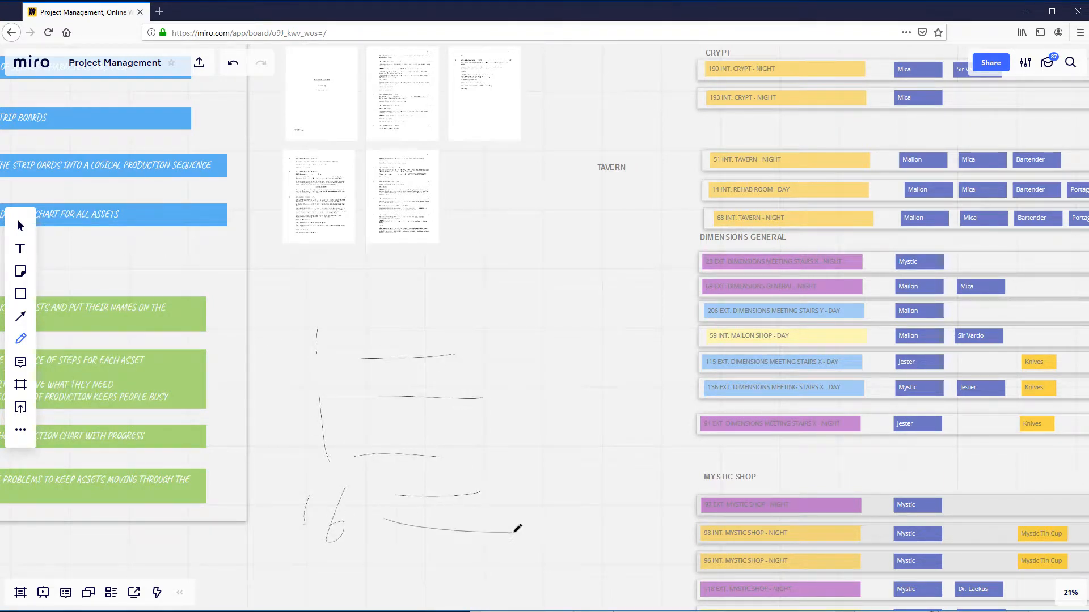
scroll(502, 394, down, 5)
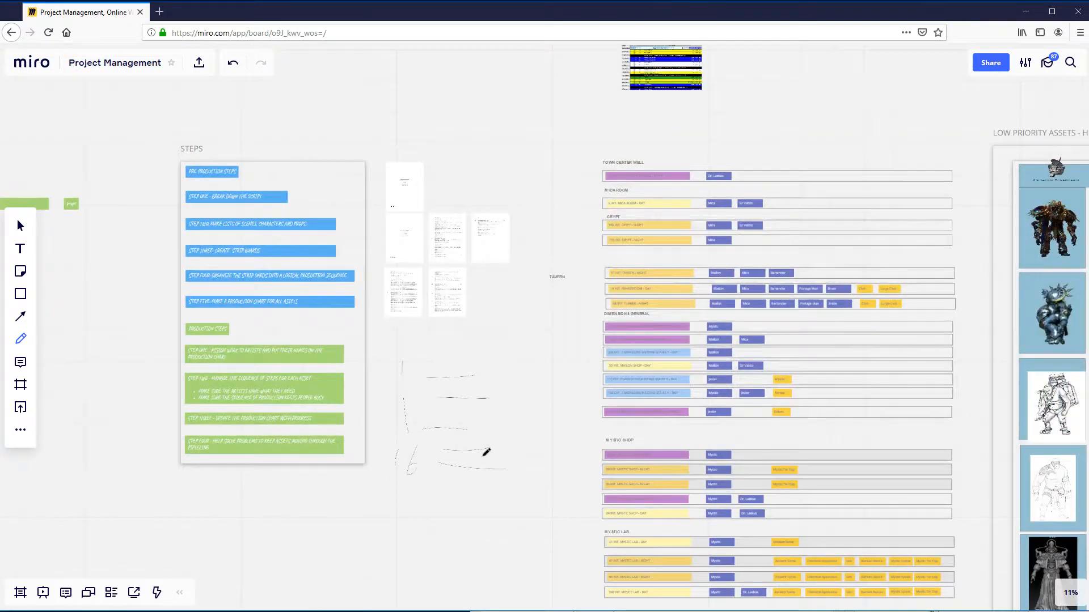
scroll(719, 340, up, 3)
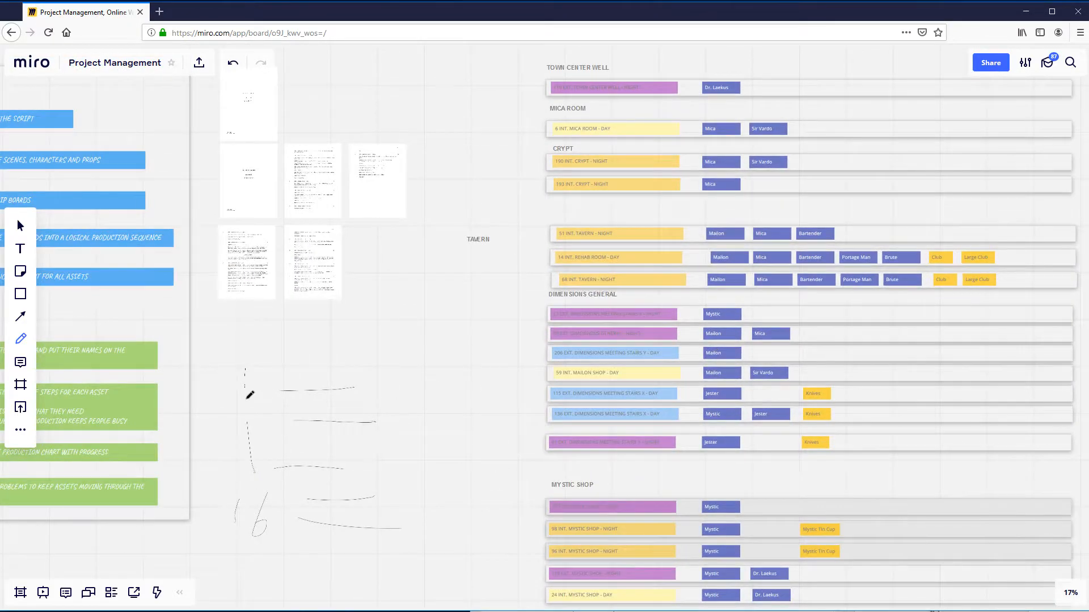
- Undo the freehand number and line strokes below the script pages
key(ctrl+z)
key(ctrl+z)
key(ctrl+z)
key(ctrl+z)
key(ctrl+z)
key(ctrl+z)
key(ctrl+z)
key(ctrl+z)
- Try reordering the strip boards by moving strips 51 INT. TAVERN and 115 EXT. DIMENSIONS, a MYSTIC LAB strip and a MYSTIC SHOP strip to other groups
scroll(428, 412, down, 2)
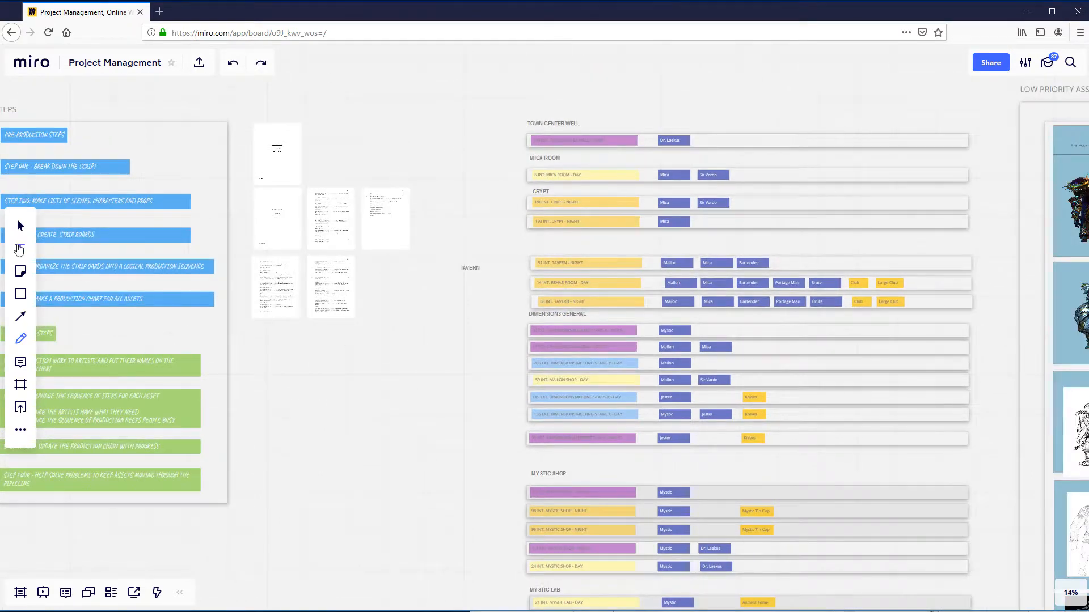
click(22, 226)
scroll(421, 307, down, 2)
scroll(421, 307, down, 1)
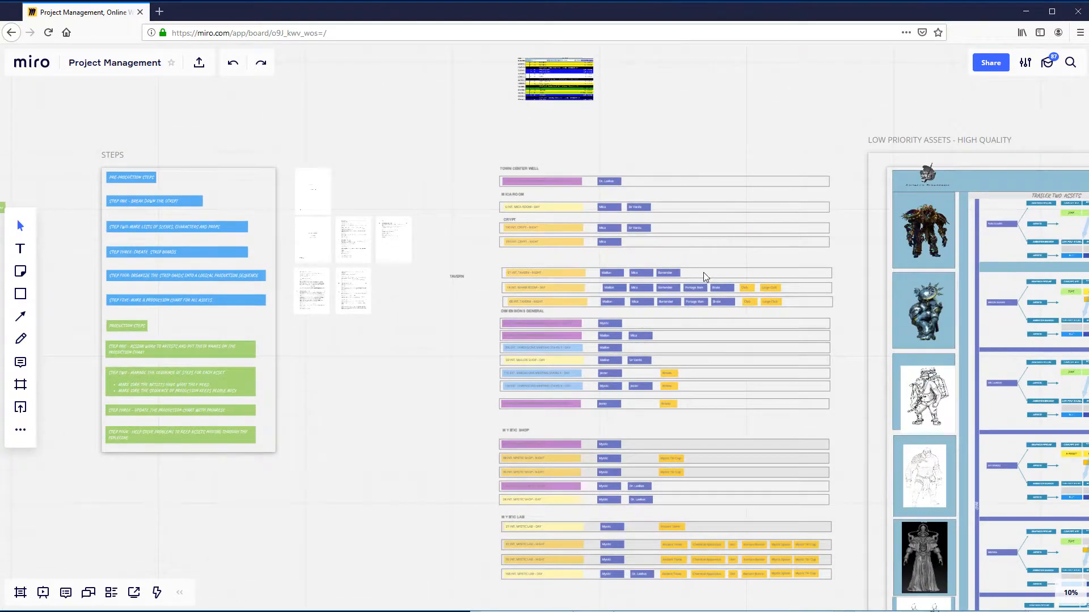
drag(703, 272, 703, 425)
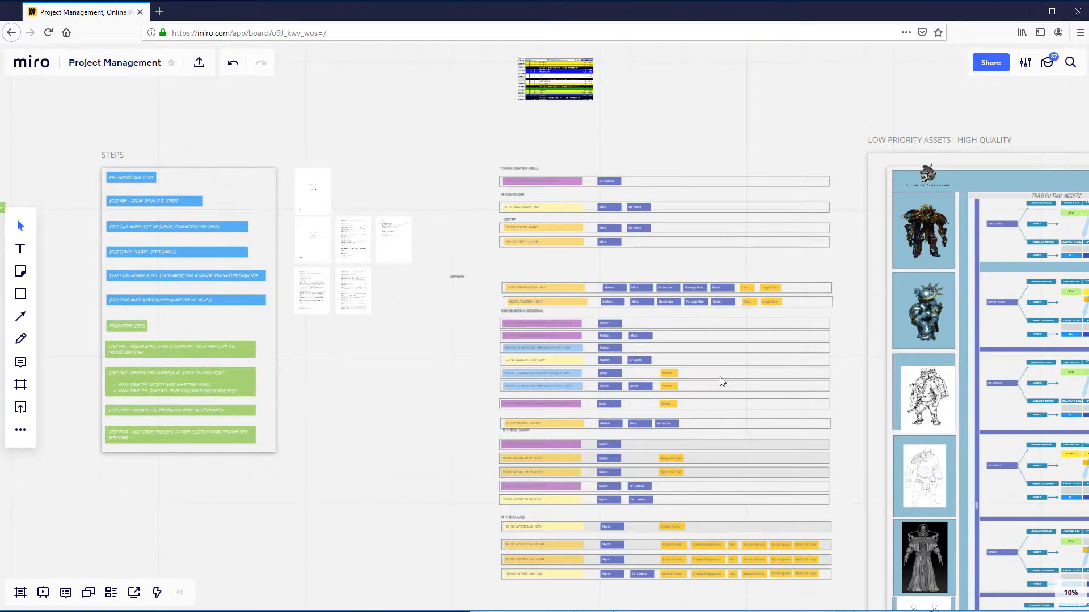
drag(721, 377, 726, 261)
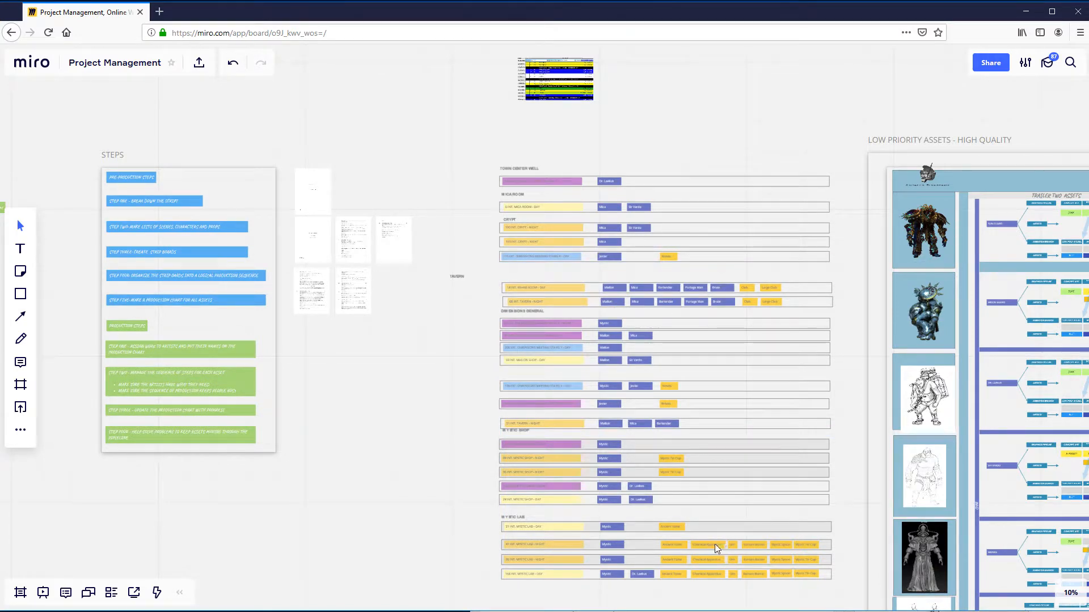
drag(714, 543, 702, 277)
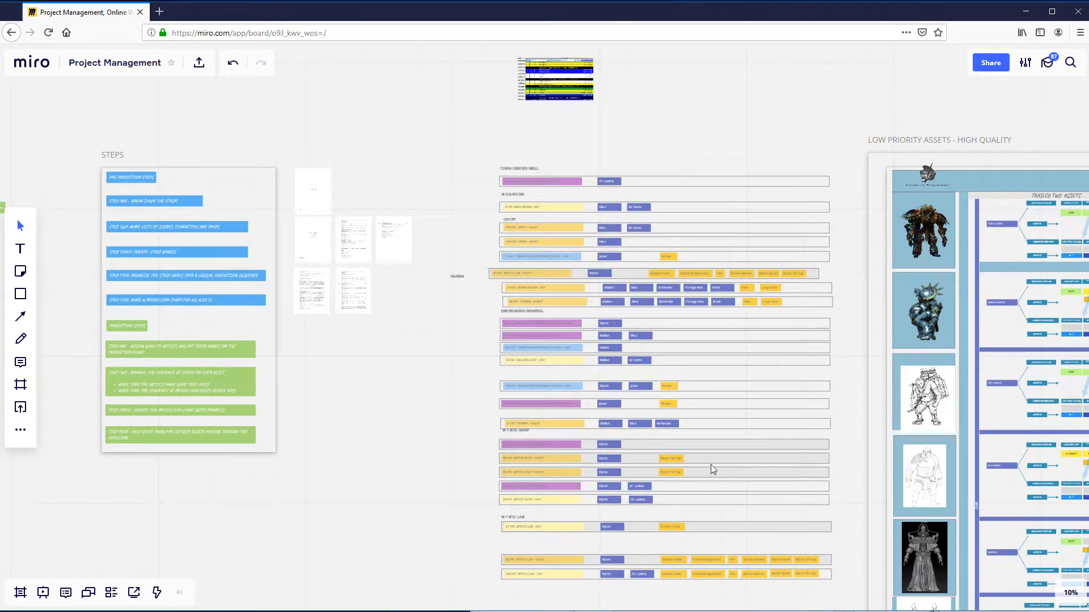
drag(711, 466, 709, 158)
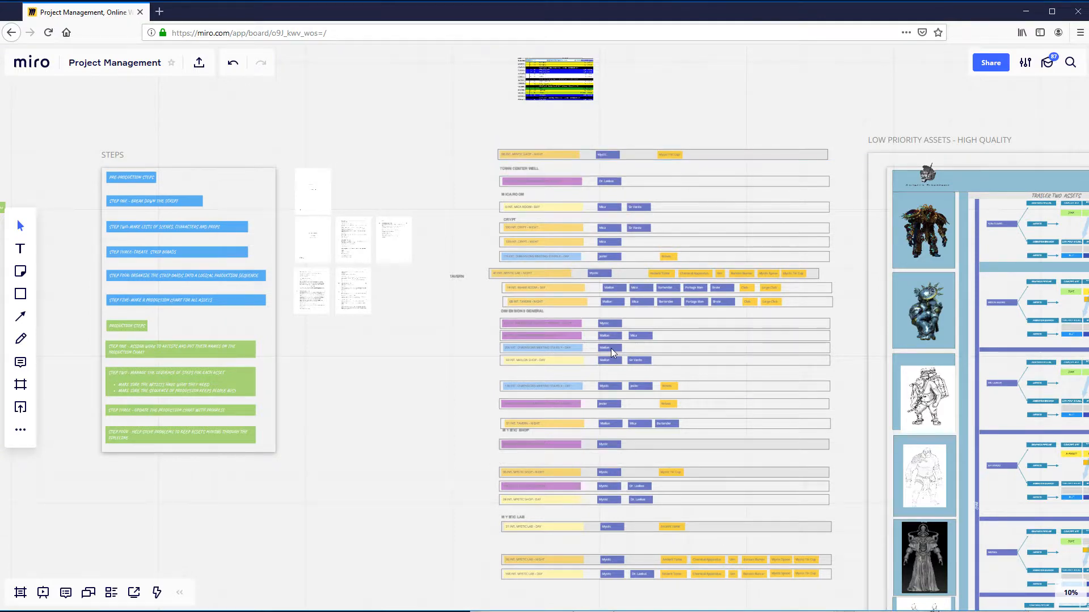
- Undo the trial moves of the tavern, dimensions, mystic lab and mystic shop strips
key(ctrl+z)
key(ctrl+z)
key(ctrl+z)
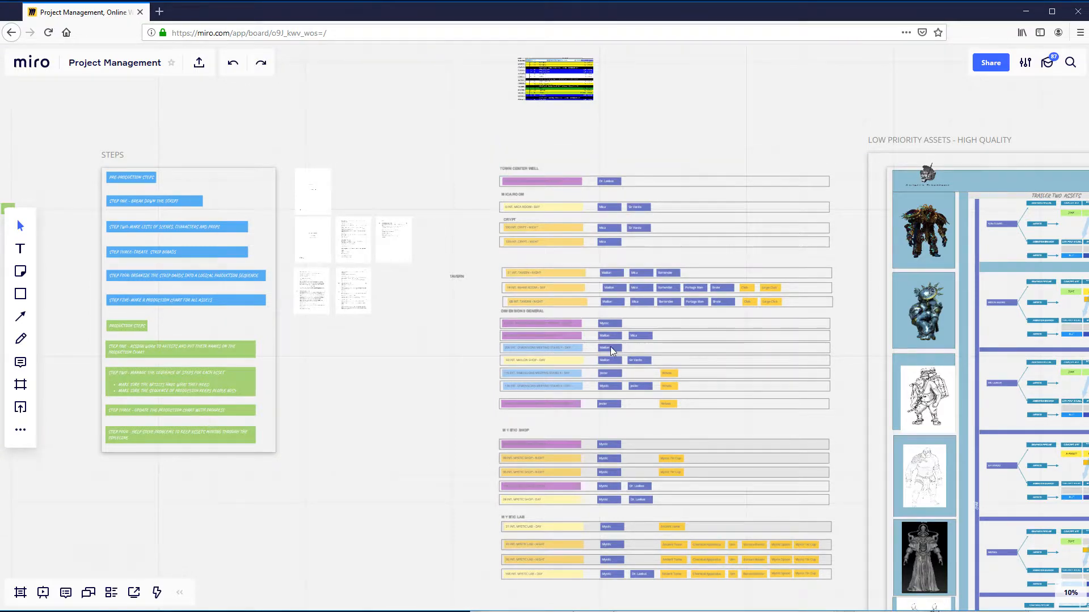
- Switch to Final Draft, return to the start of the script and examine scene 1, EXT. ANGELA HOME - MORNING, by highlighting its text
key(alt+Tab)
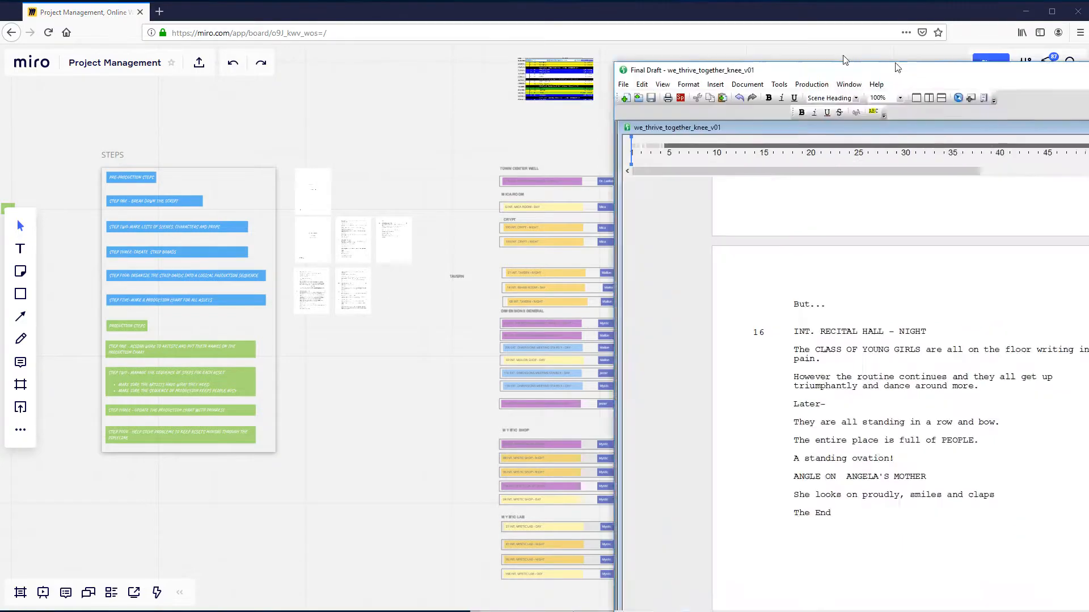
scroll(620, 331, up, 10)
scroll(620, 331, up, 15)
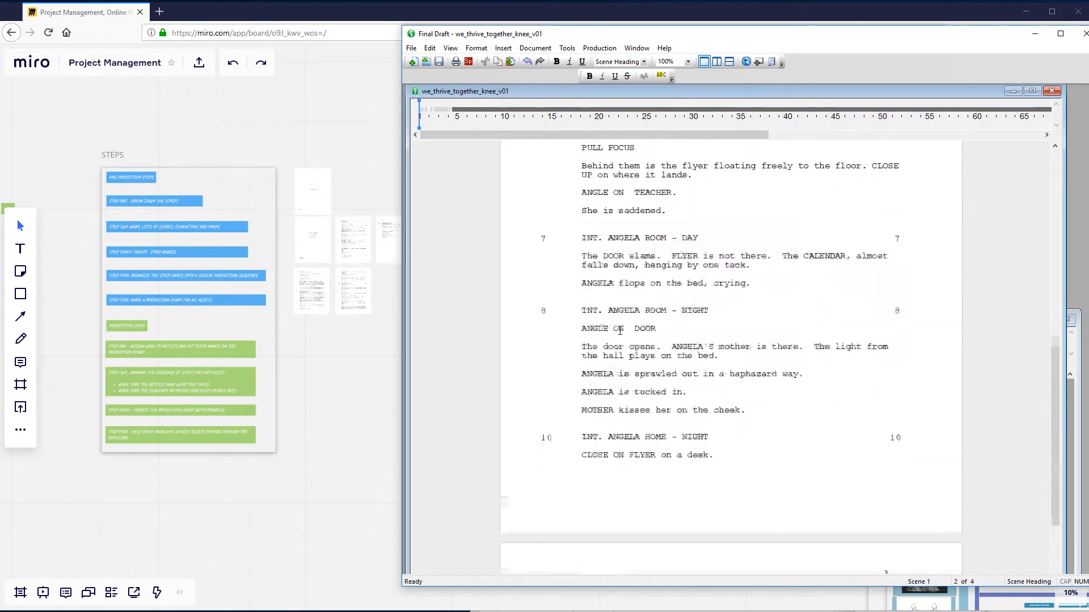
scroll(620, 331, up, 5)
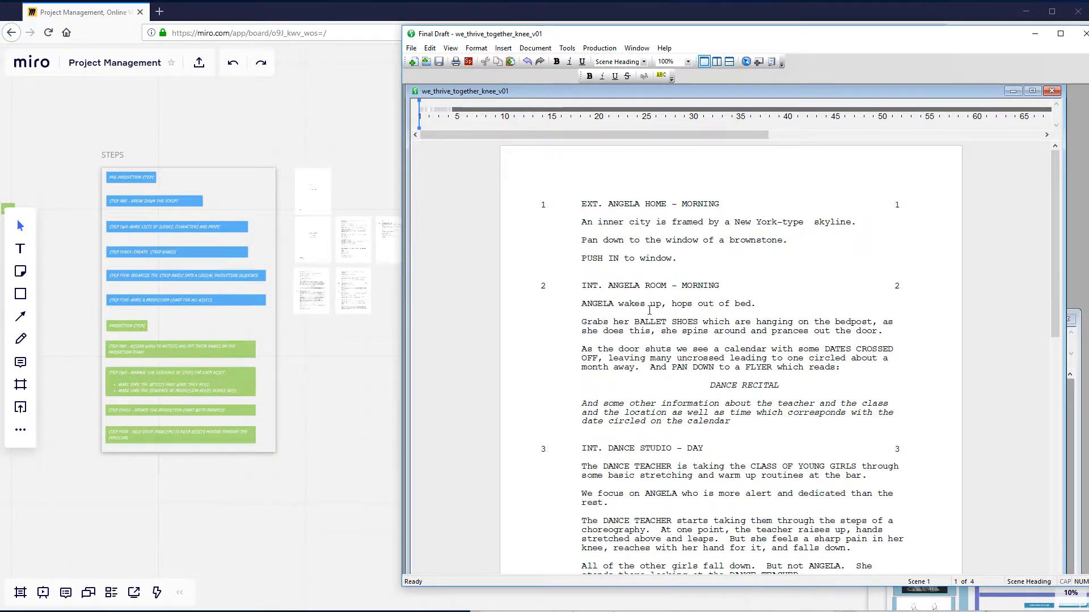
drag(582, 204, 684, 259)
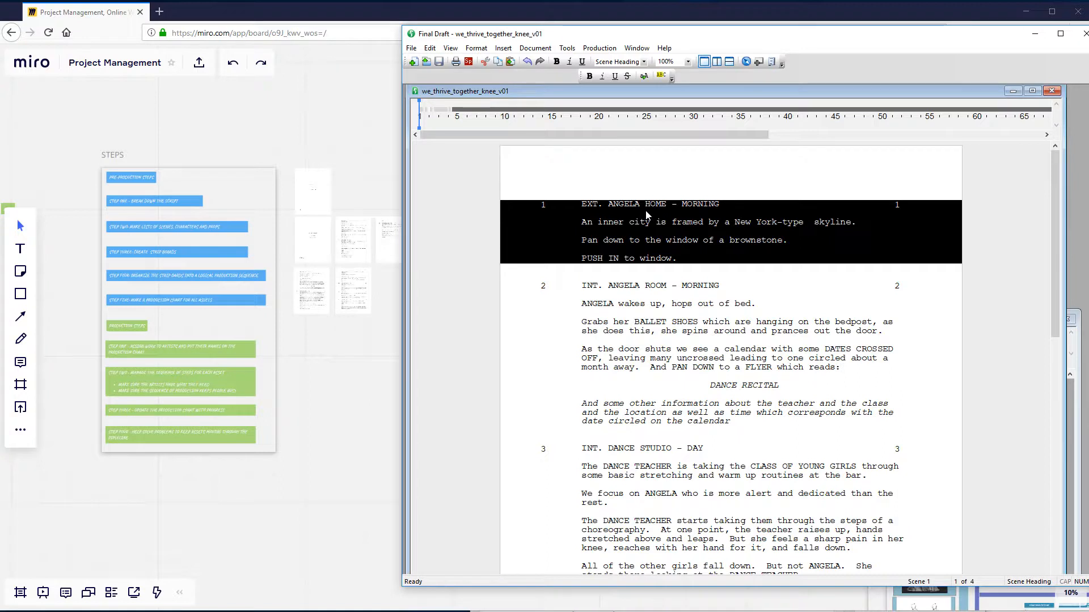
click(581, 204)
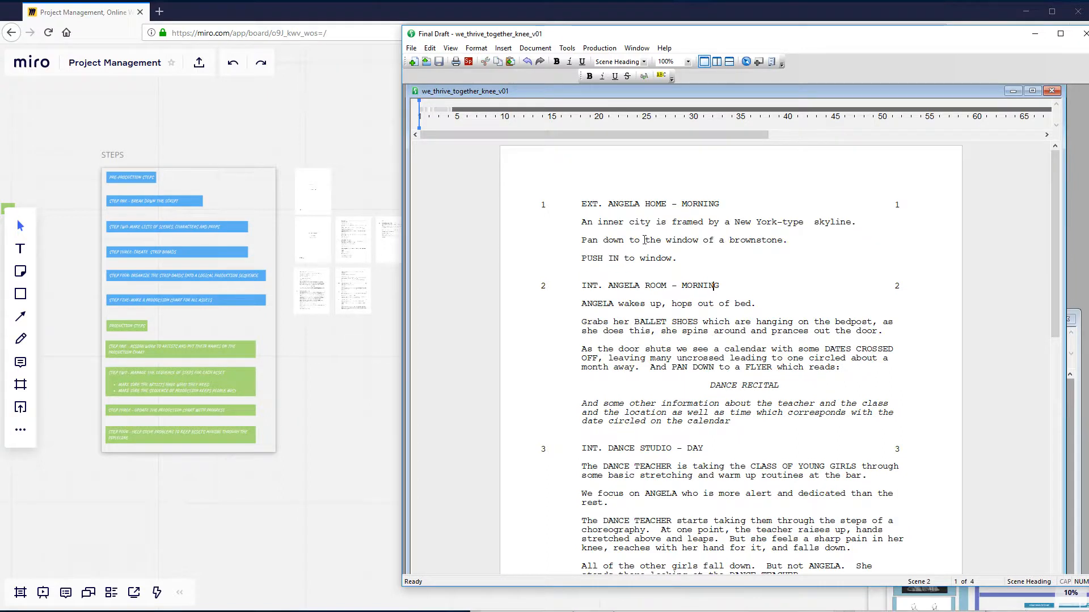
drag(582, 204, 683, 260)
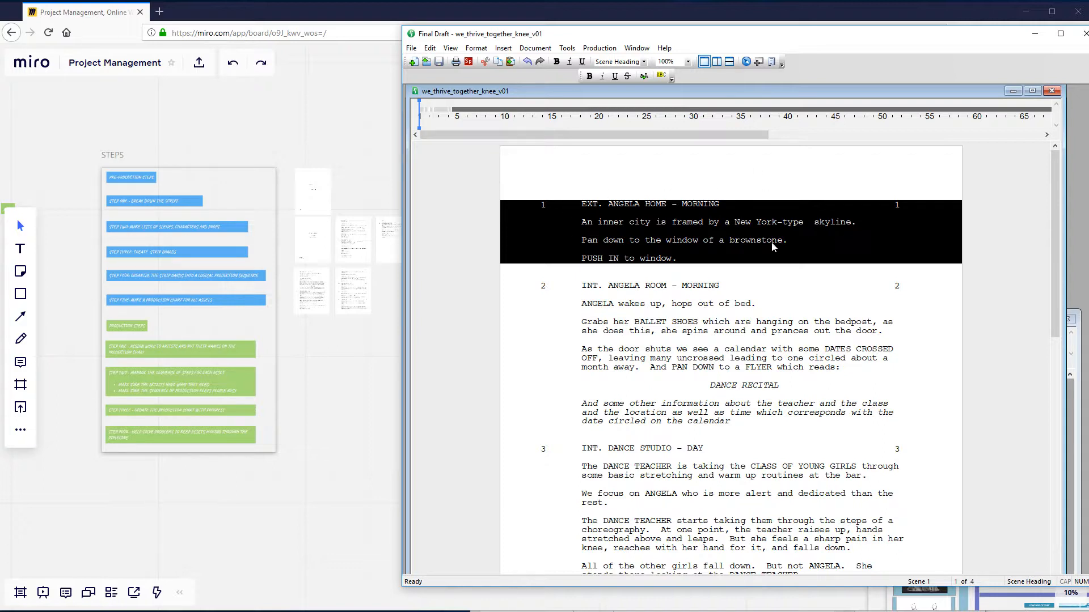
click(612, 240)
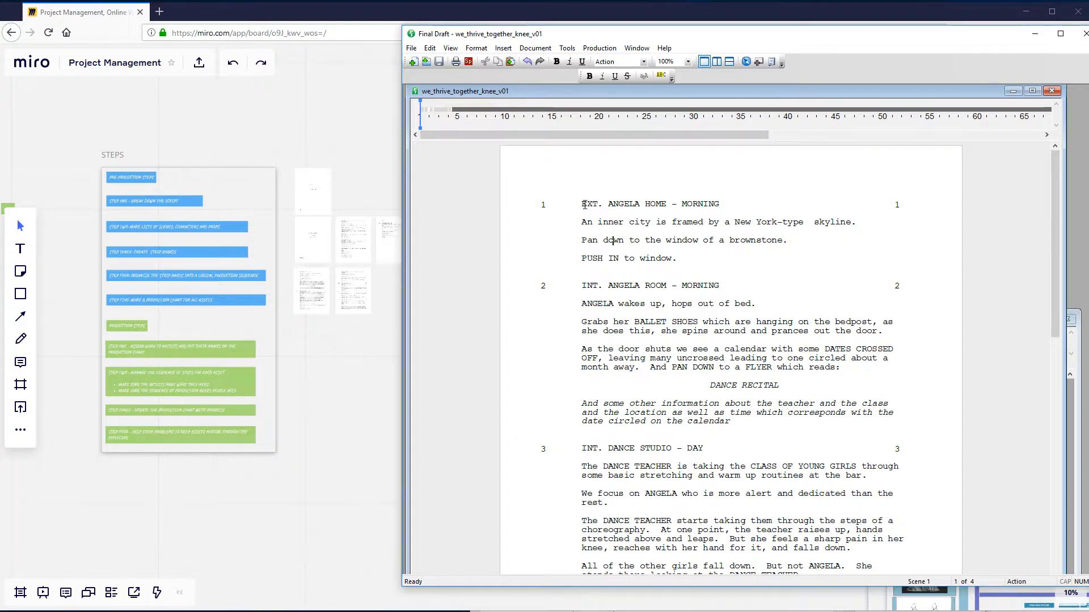
drag(583, 204, 720, 266)
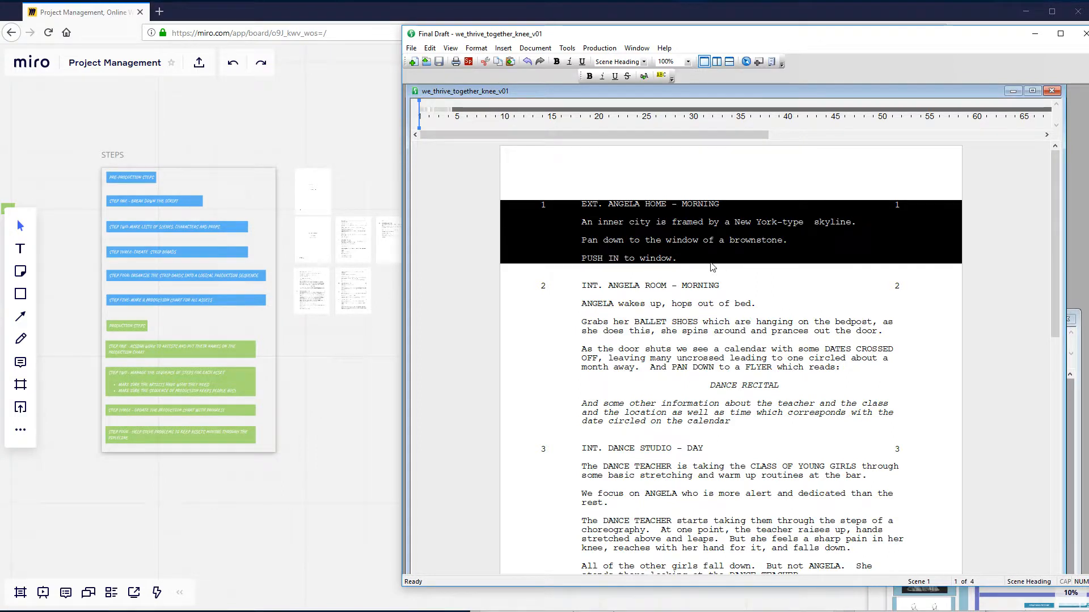
click(582, 322)
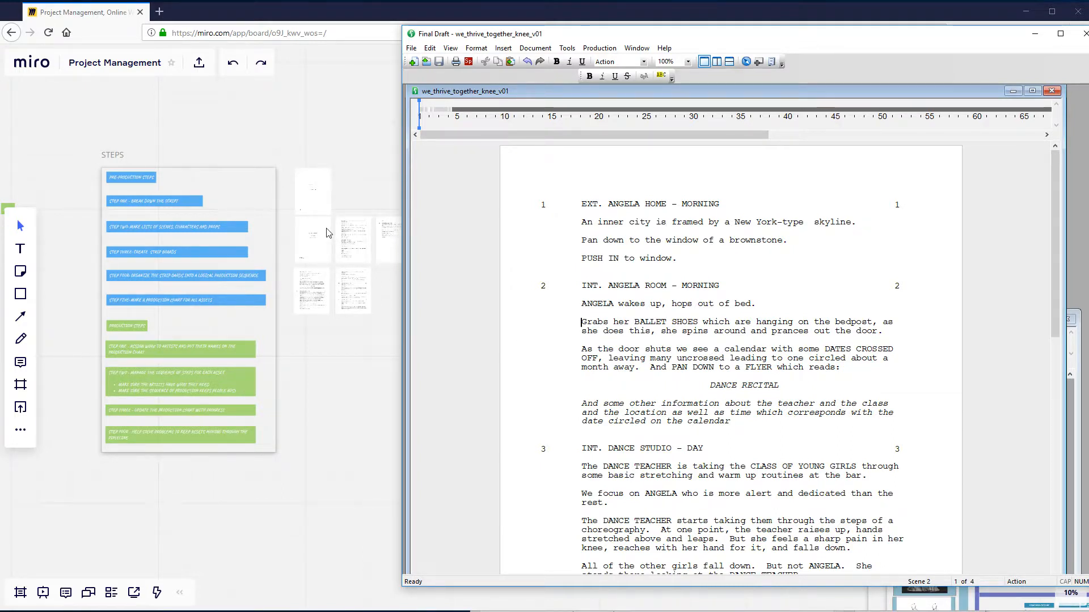
drag(580, 204, 656, 241)
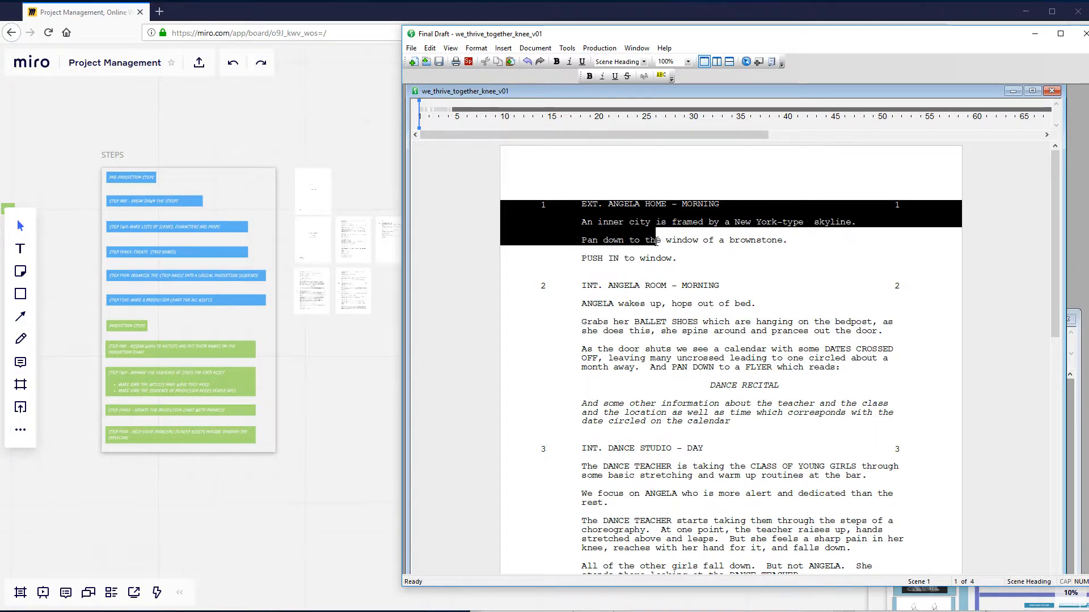
click(698, 207)
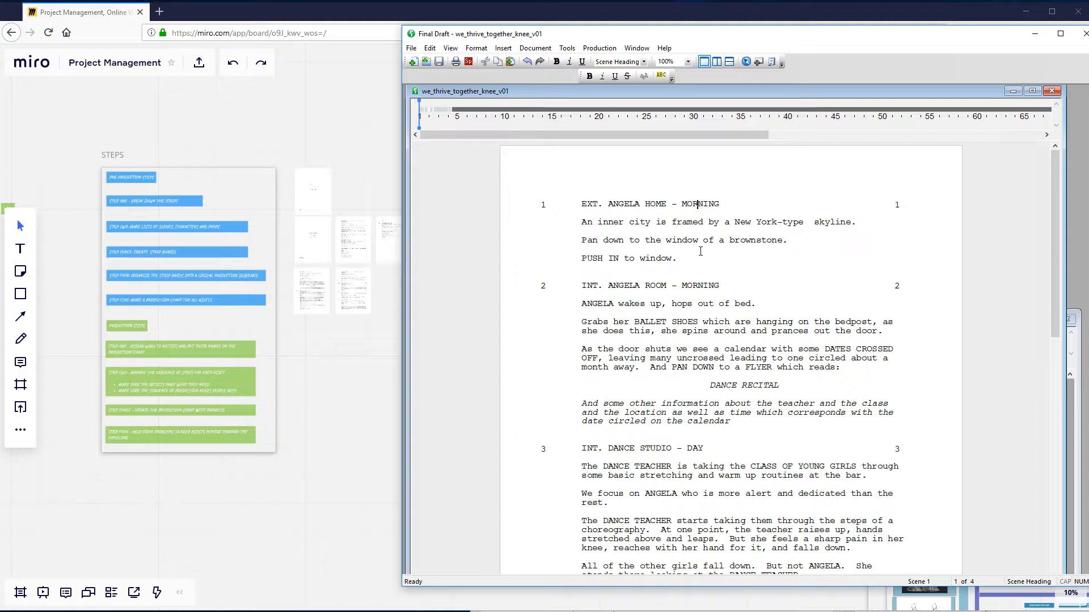
- Examine scene 2, INT. ANGELA ROOM - MORNING, and read on through the dance studio and hospital room scenes
scroll(647, 323, down, 3)
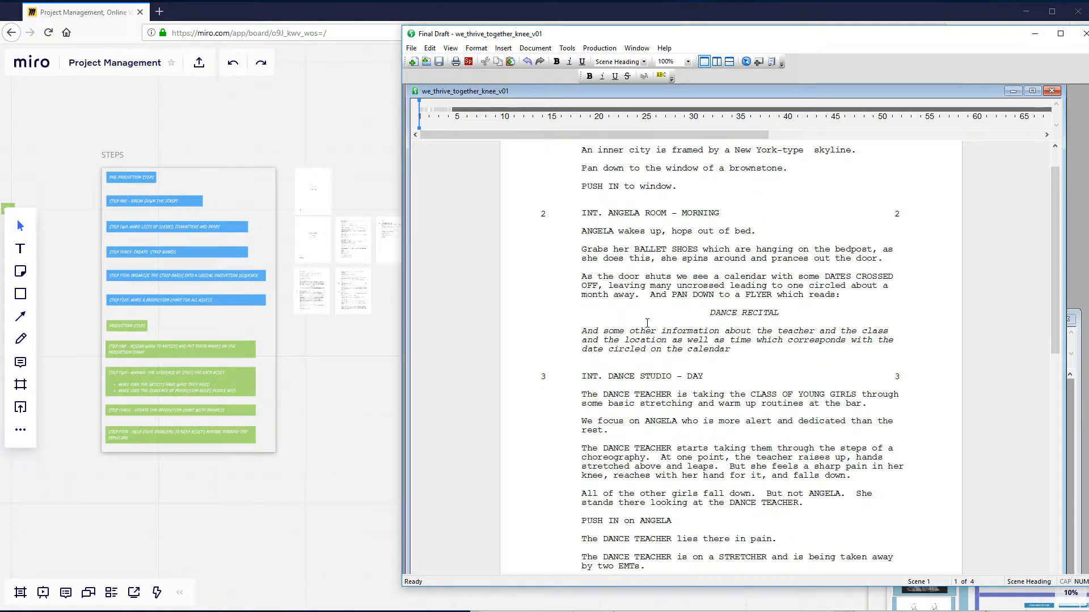
scroll(647, 323, down, 1)
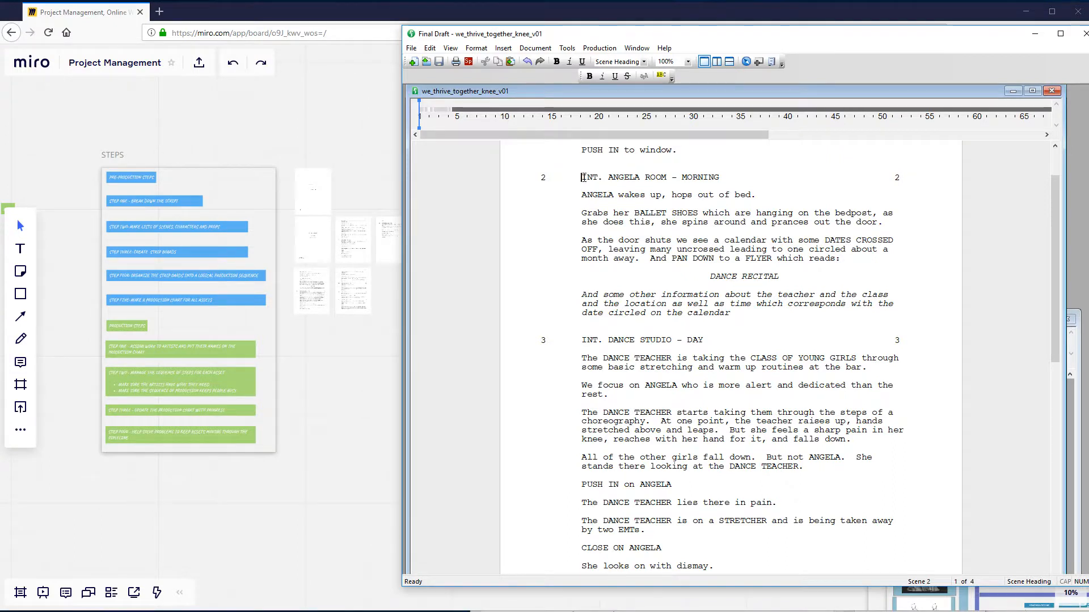
drag(583, 178, 713, 193)
click(687, 195)
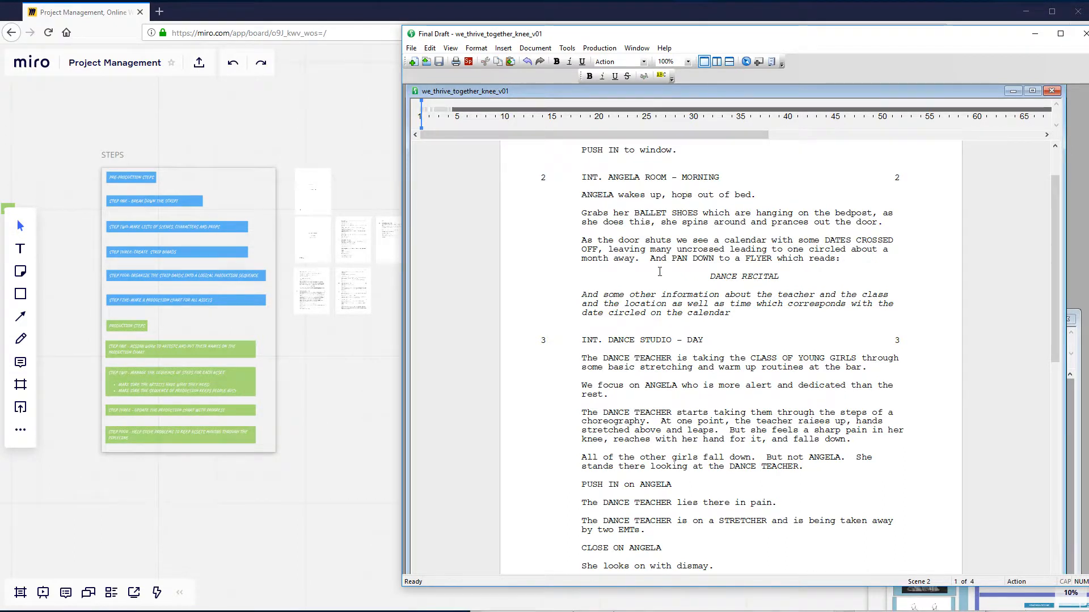
click(655, 178)
scroll(685, 414, down, 15)
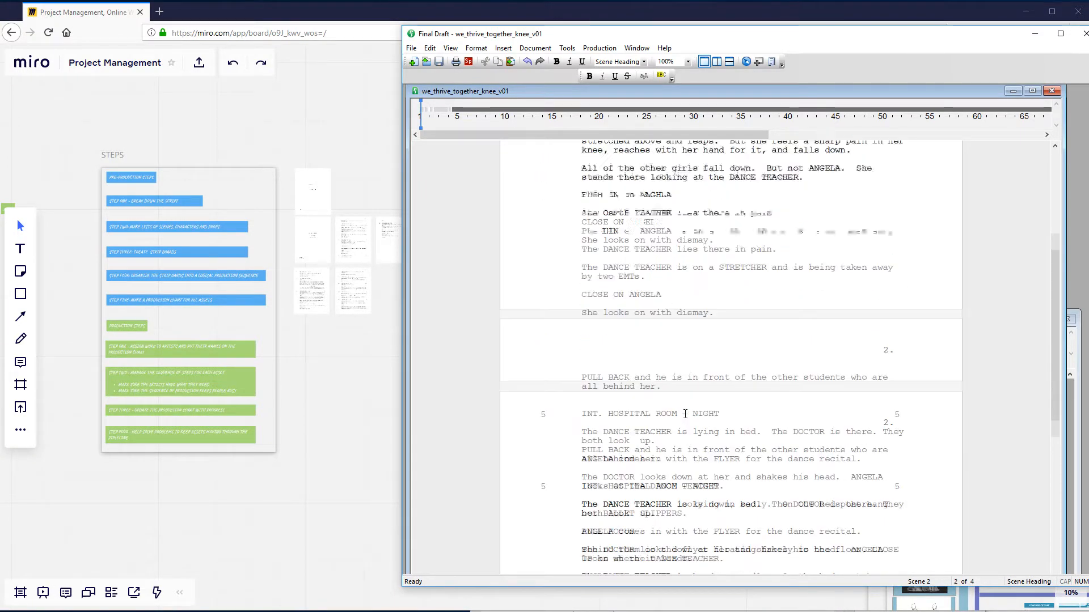
scroll(685, 414, down, 4)
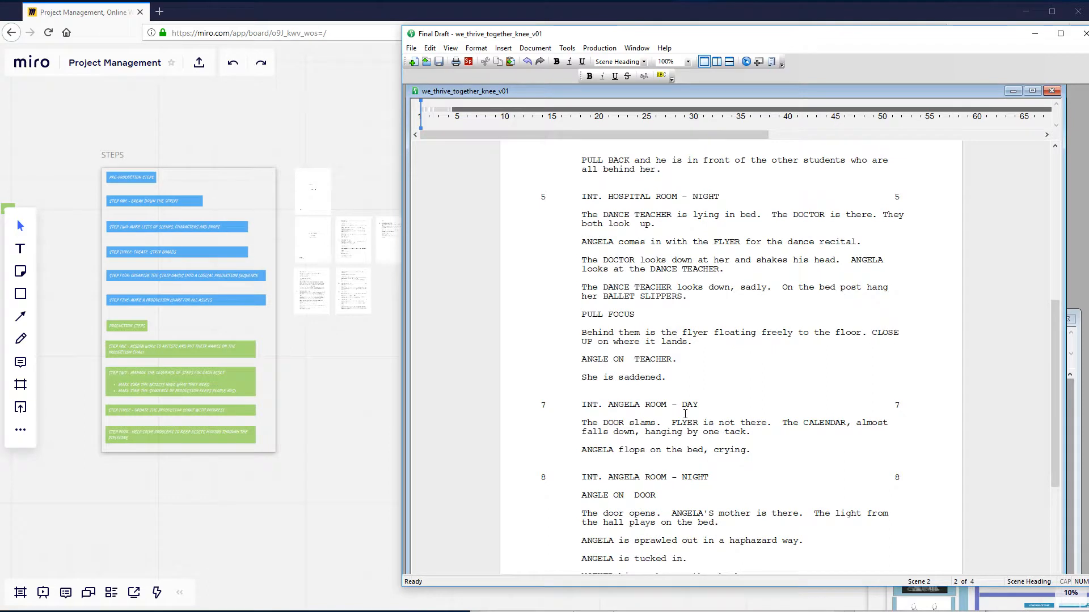
- Examine the ANGELA ROOM scenes 7 and 8, and read on through scene 10 to the REHAB ROOM scene 14
click(682, 423)
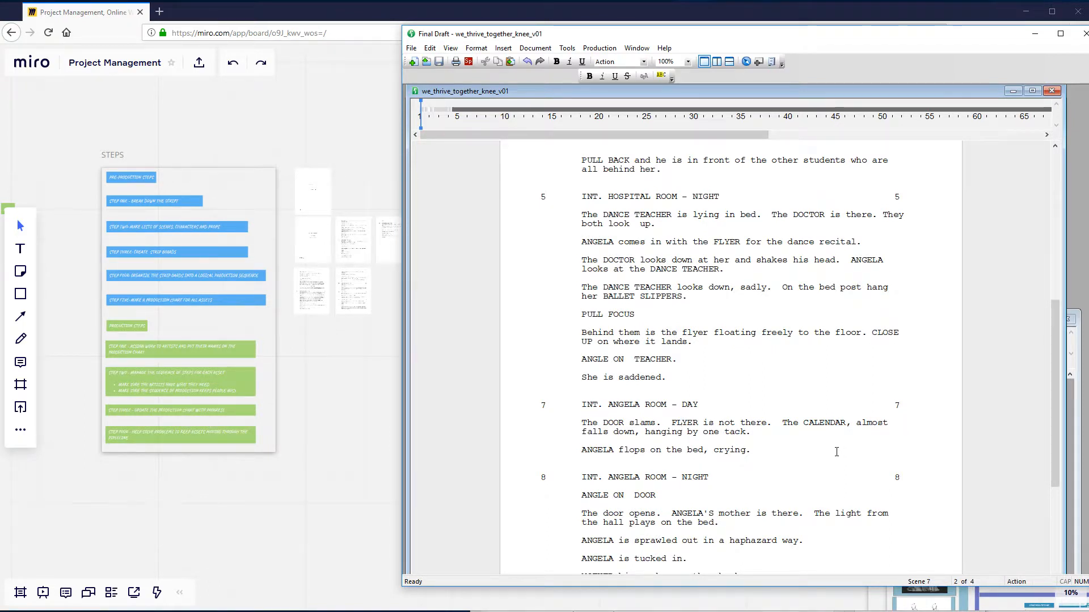
scroll(745, 463, down, 5)
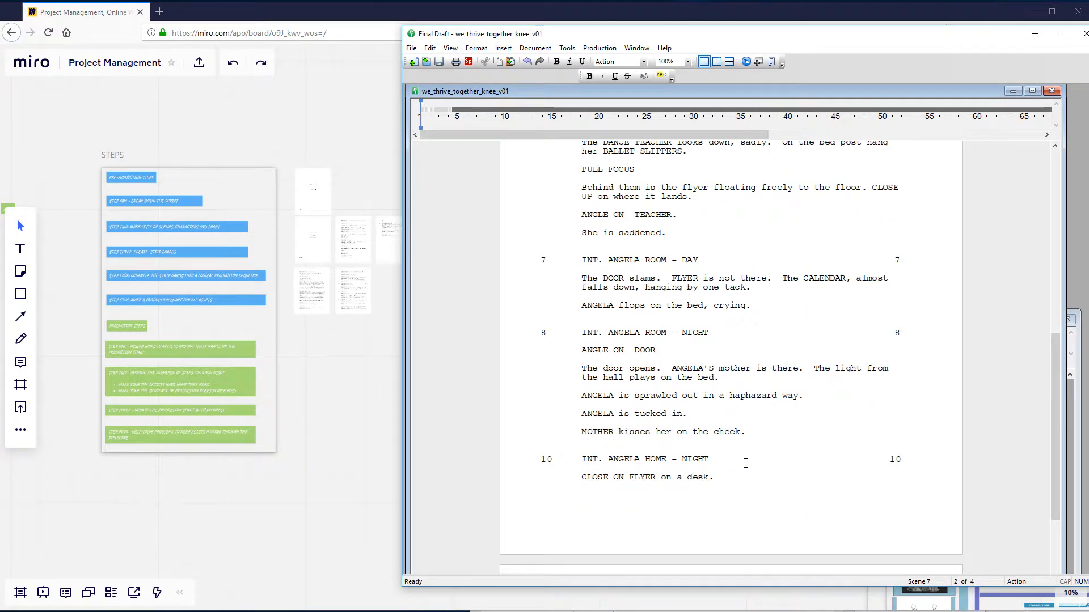
click(622, 304)
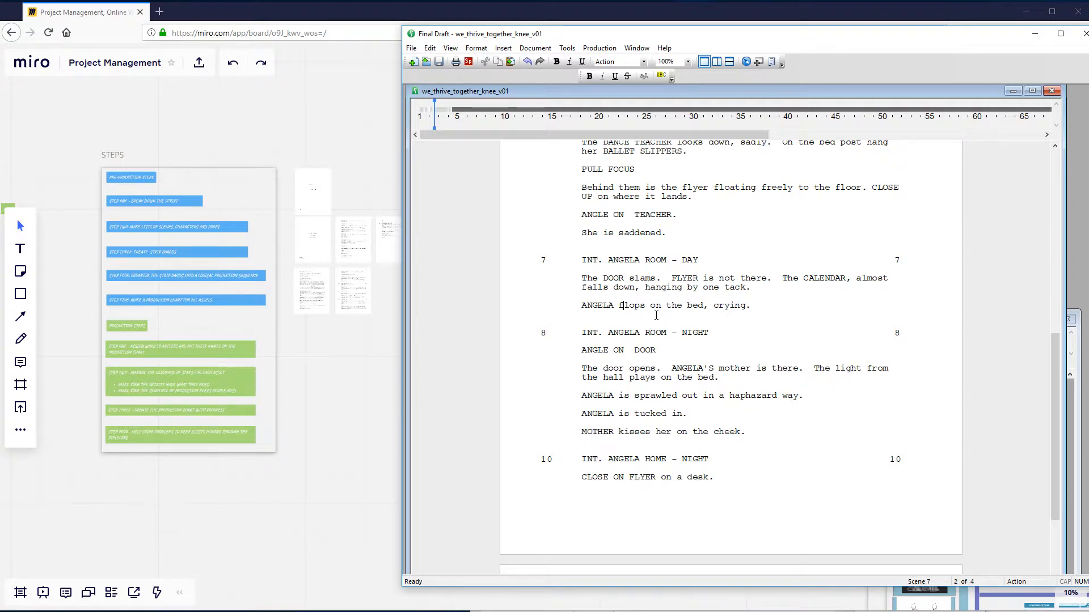
click(704, 332)
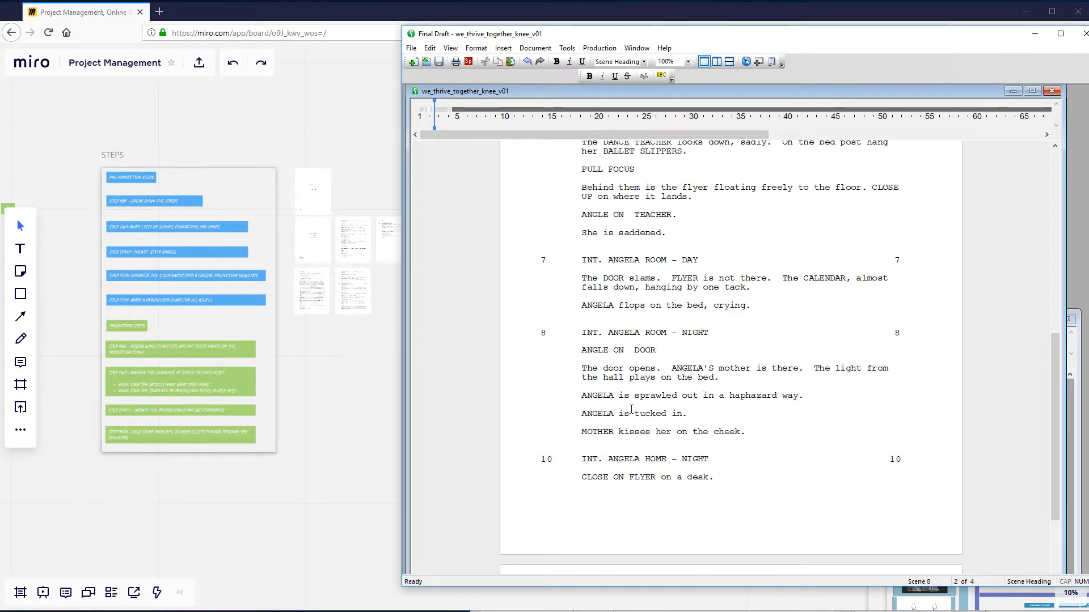
scroll(758, 445, down, 3)
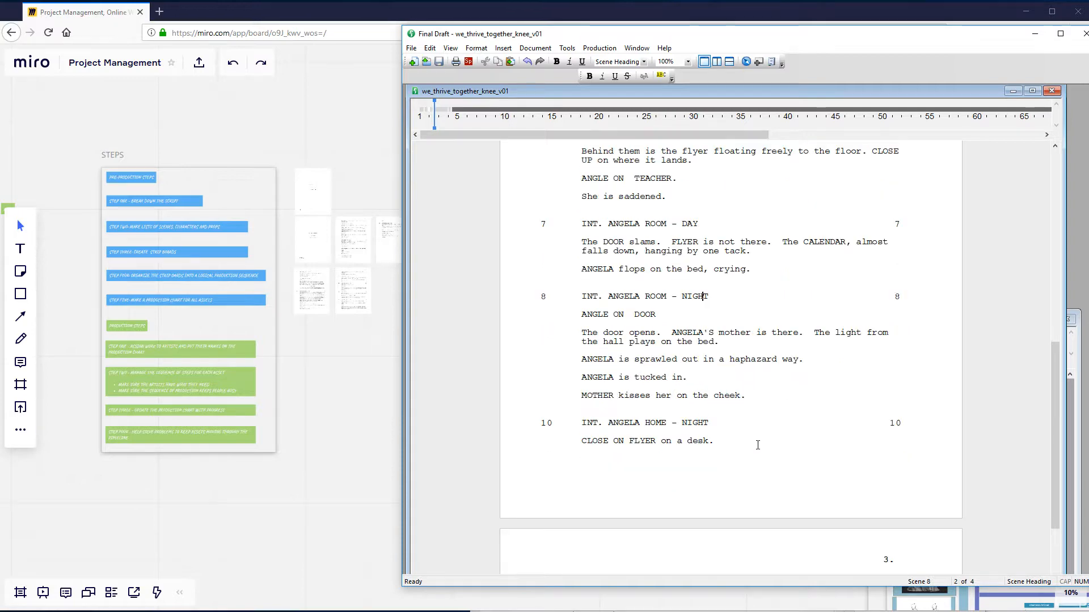
scroll(757, 446, down, 2)
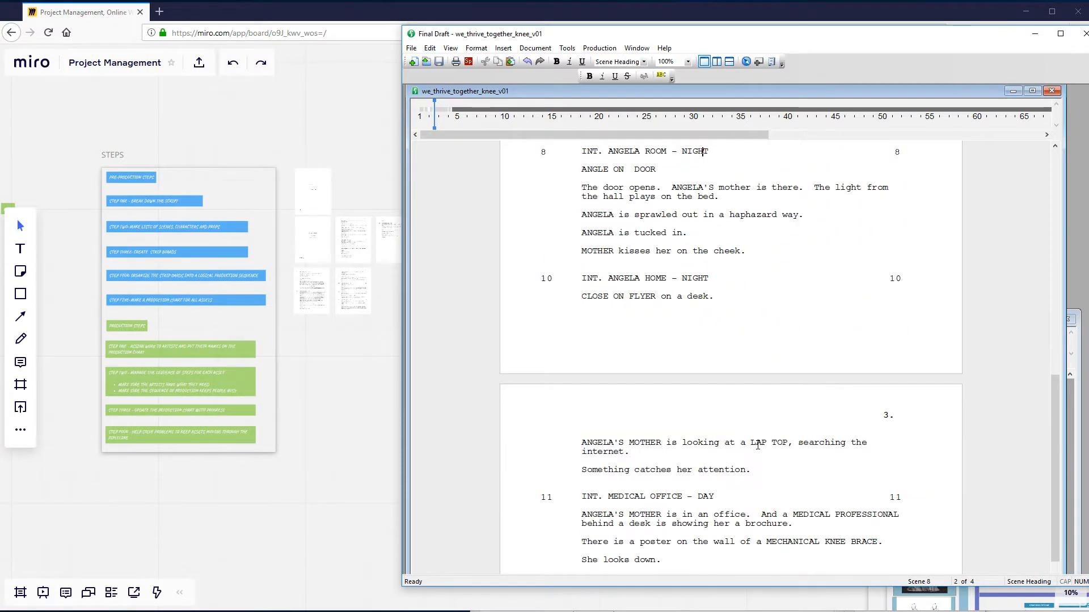
scroll(728, 355, down, 4)
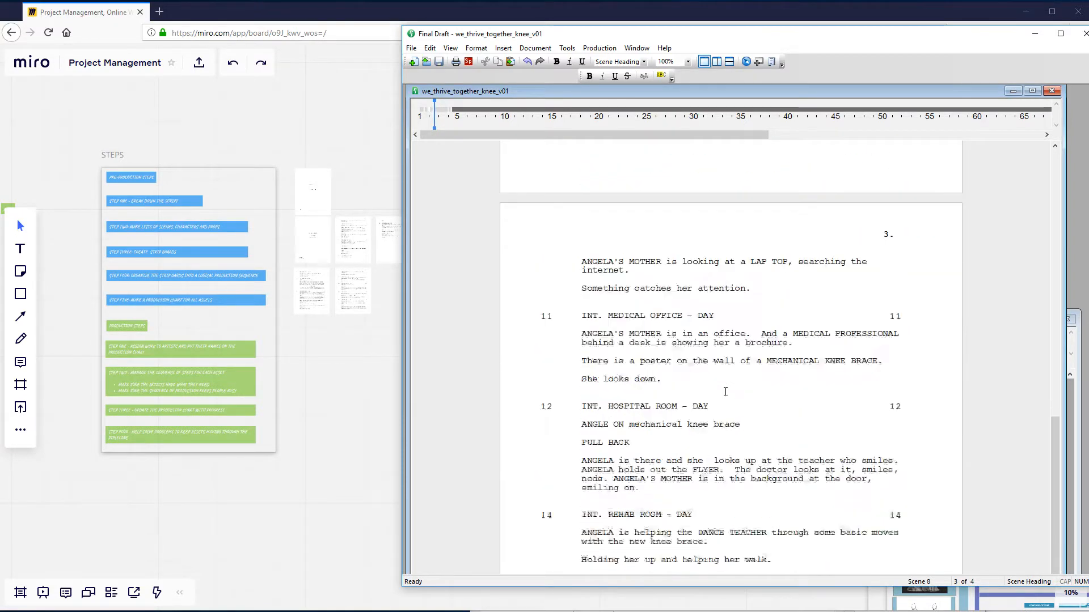
- Return to scene 8, INT. ANGELA ROOM - NIGHT, and examine it by highlighting its full text
scroll(725, 391, up, 10)
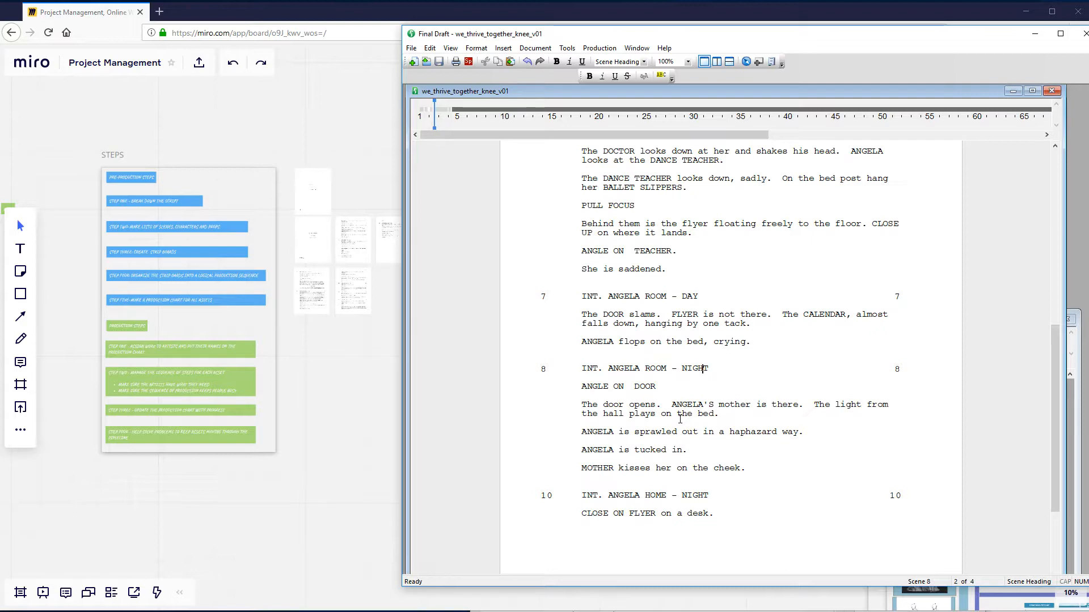
scroll(680, 419, up, 2)
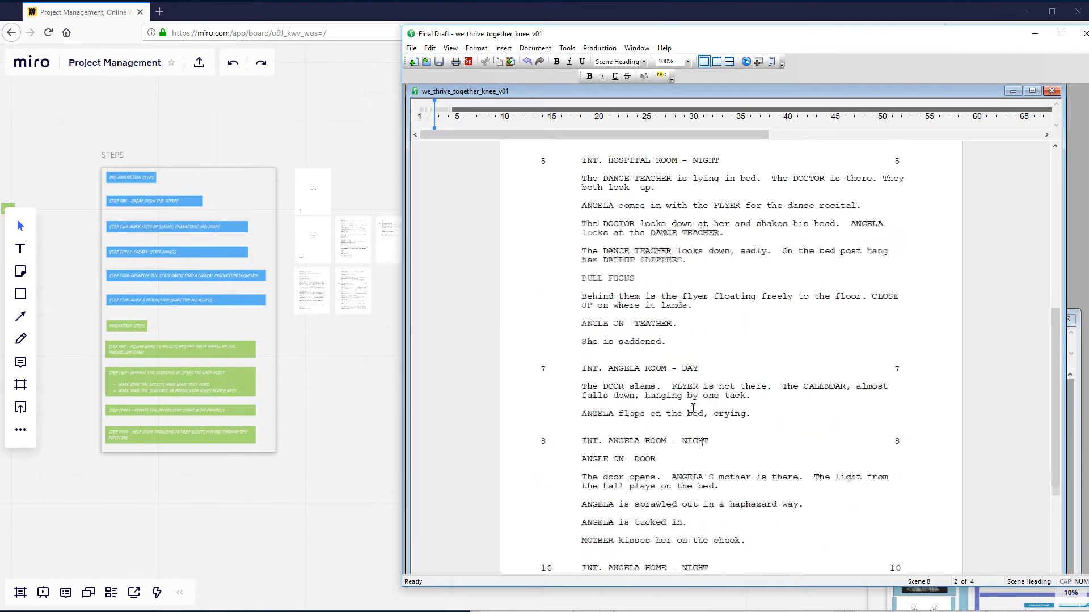
scroll(693, 408, down, 3)
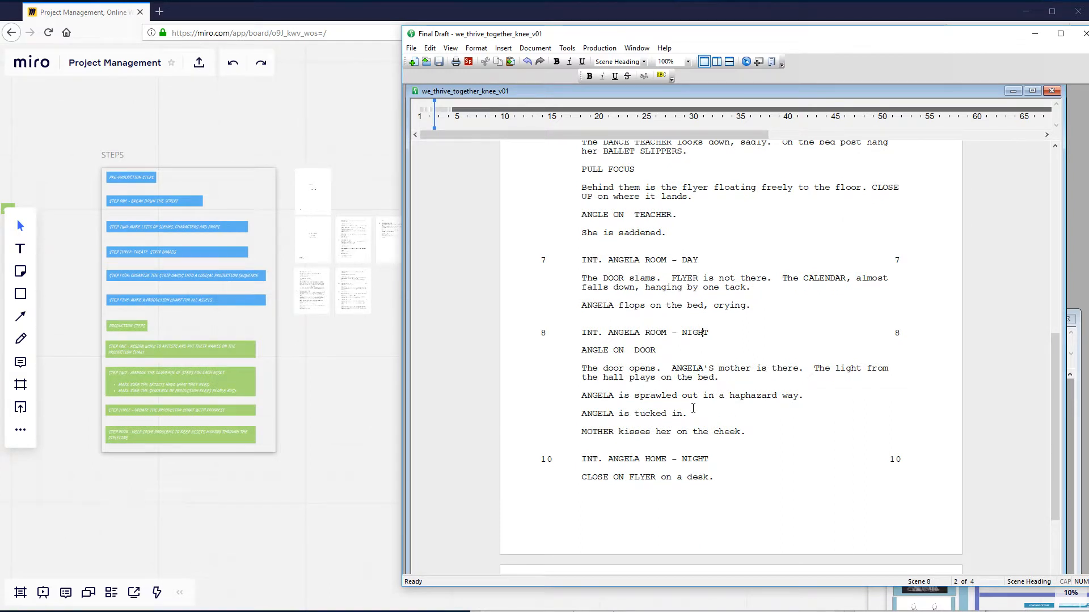
scroll(693, 408, down, 1)
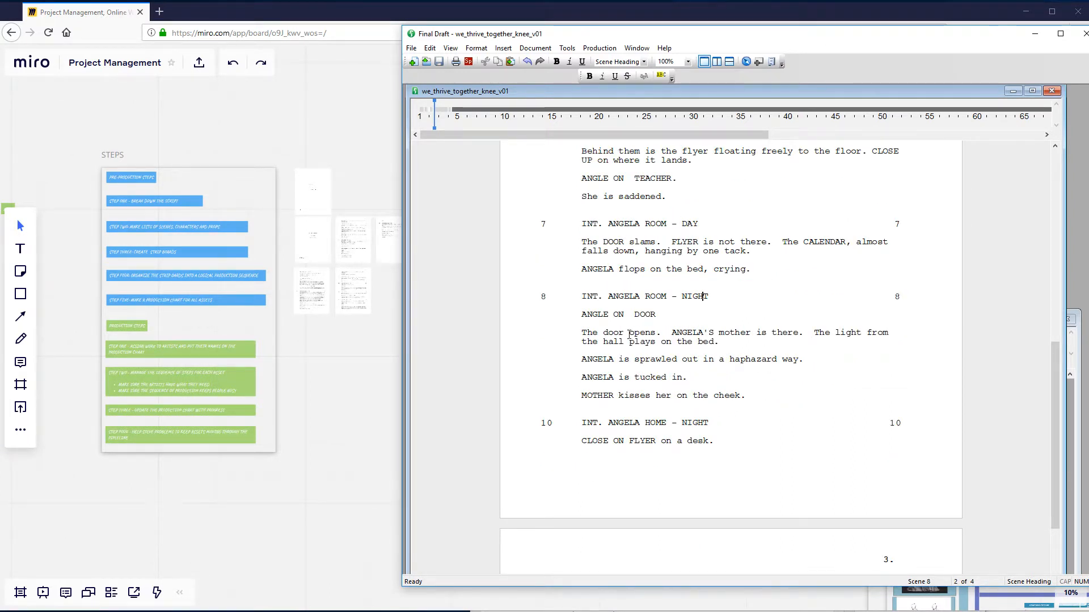
drag(582, 296, 746, 397)
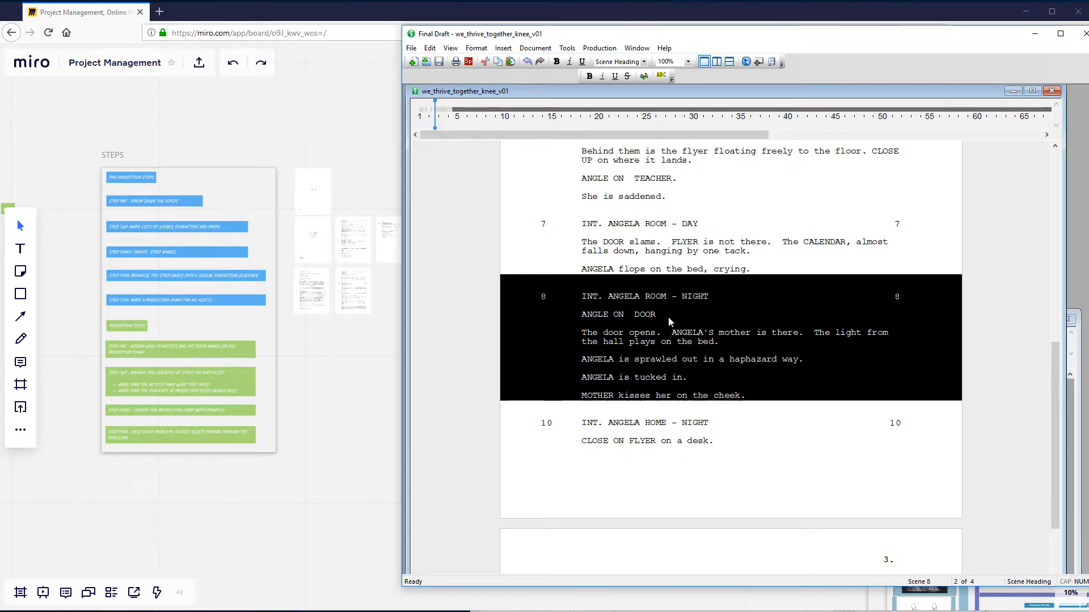
click(616, 329)
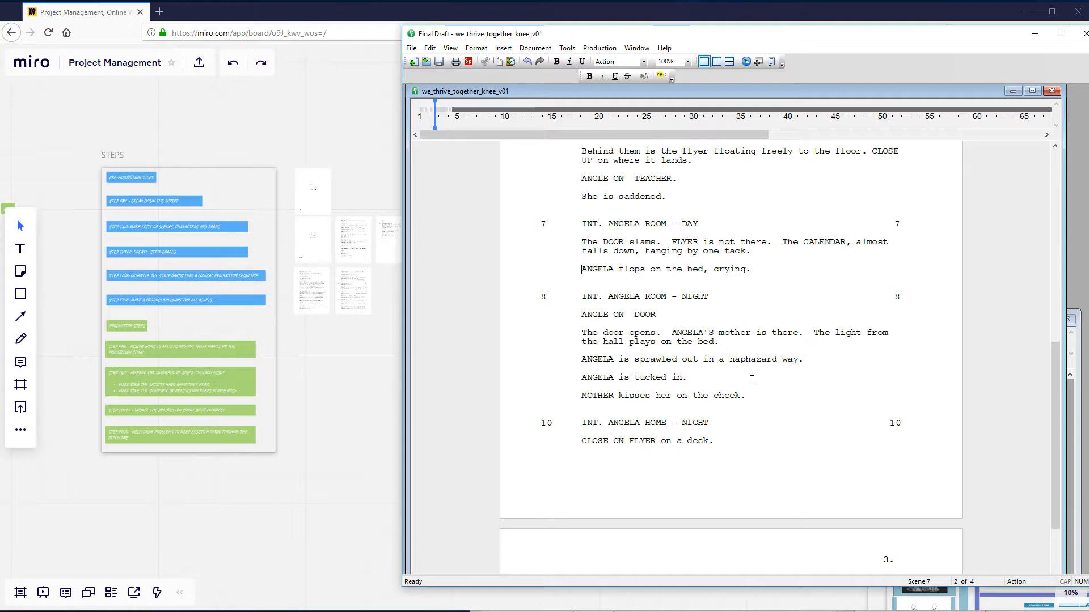
- Read on from scene 10 through scenes 11, 12 and 14, and highlight the heading of scene 15, INT. DANCE STUDIO - DAY
scroll(692, 402, down, 4)
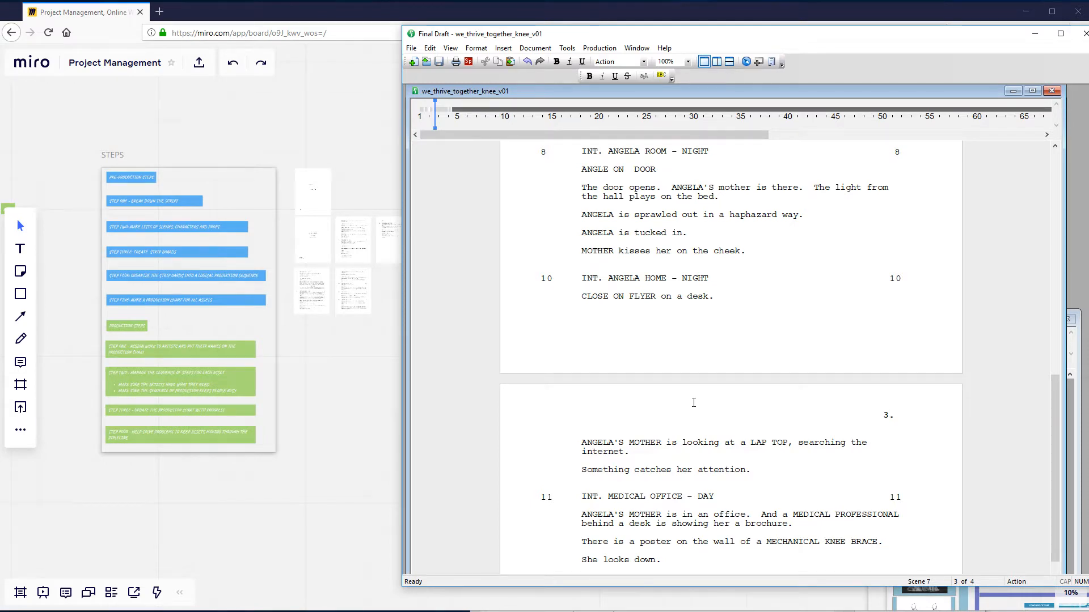
scroll(694, 402, down, 5)
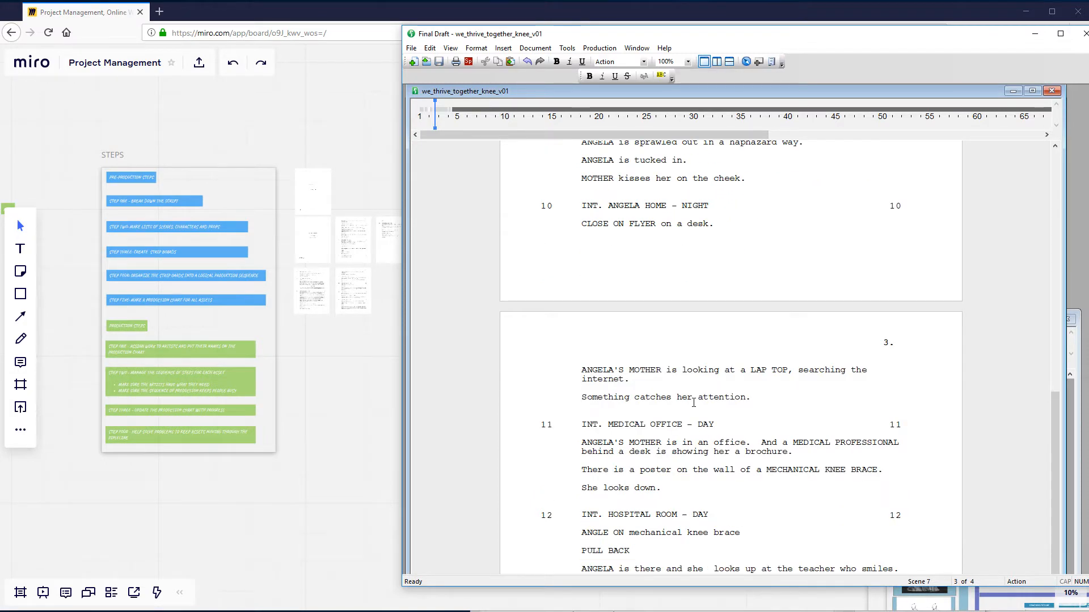
scroll(690, 416, down, 1)
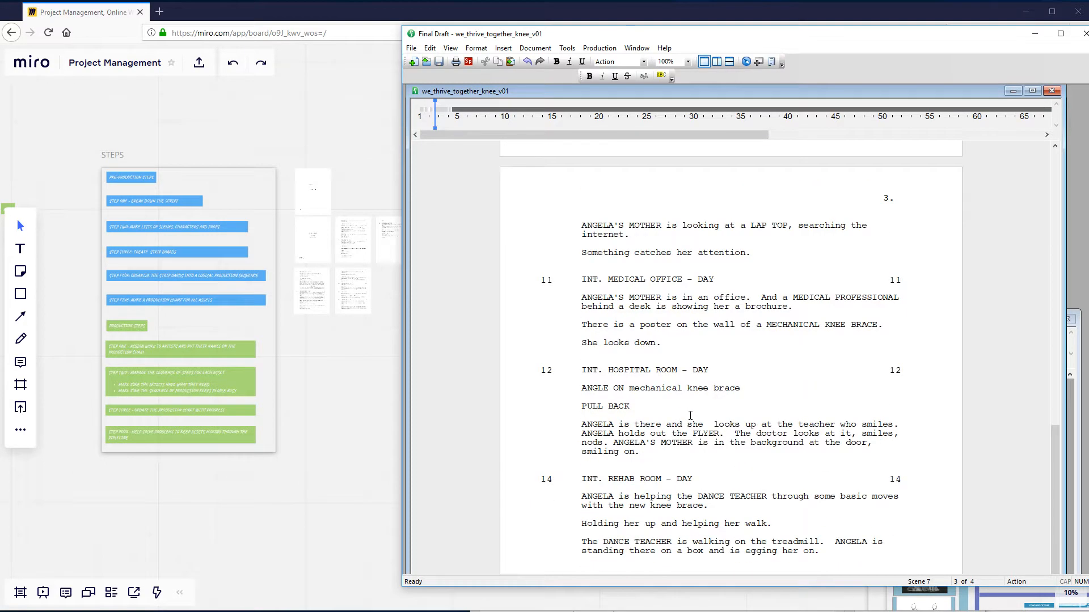
scroll(691, 416, down, 3)
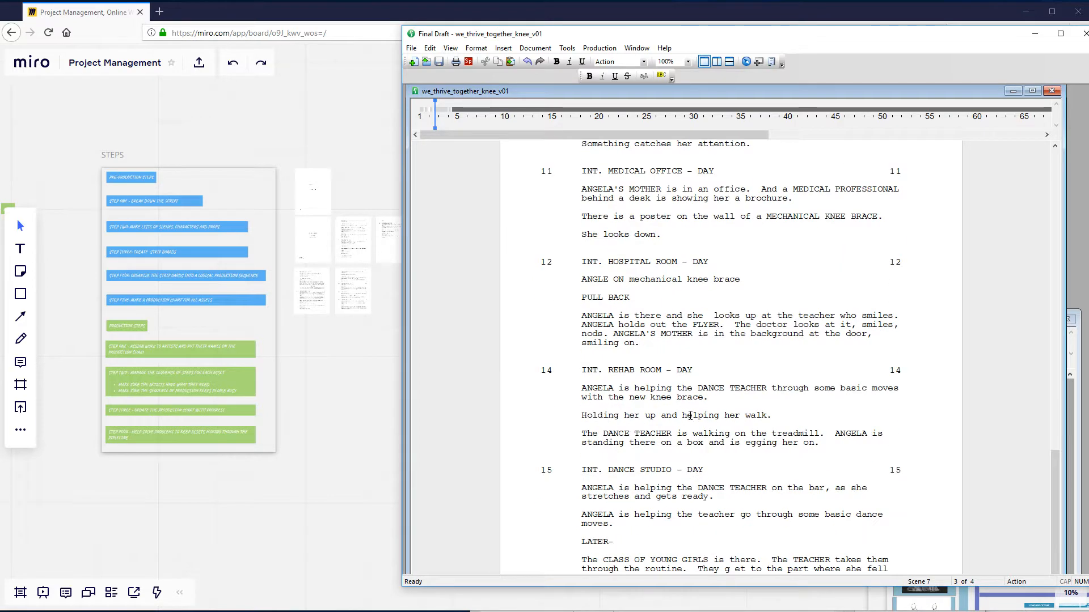
scroll(690, 416, down, 2)
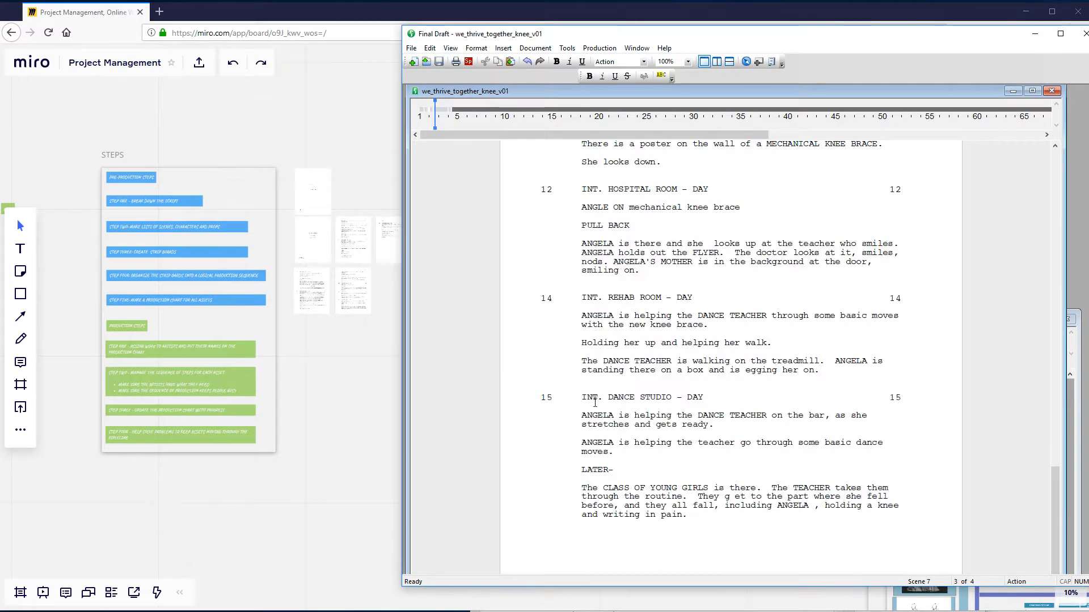
drag(584, 398, 675, 398)
- Go back to the first dance studio scene, scene 3, and highlight its heading for comparison with scene 15
scroll(674, 397, up, 18)
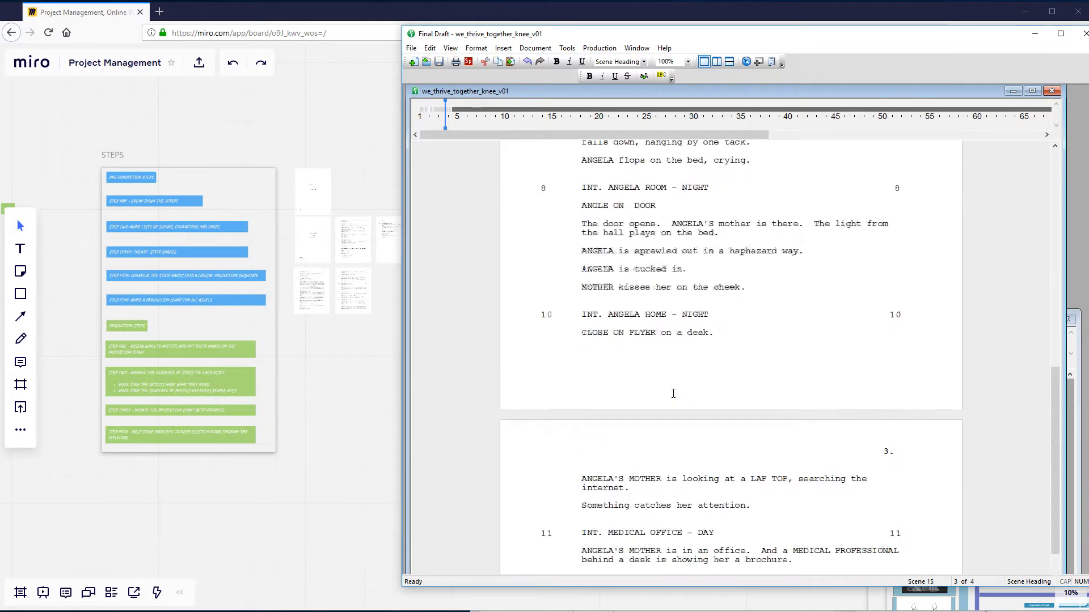
scroll(673, 393, up, 20)
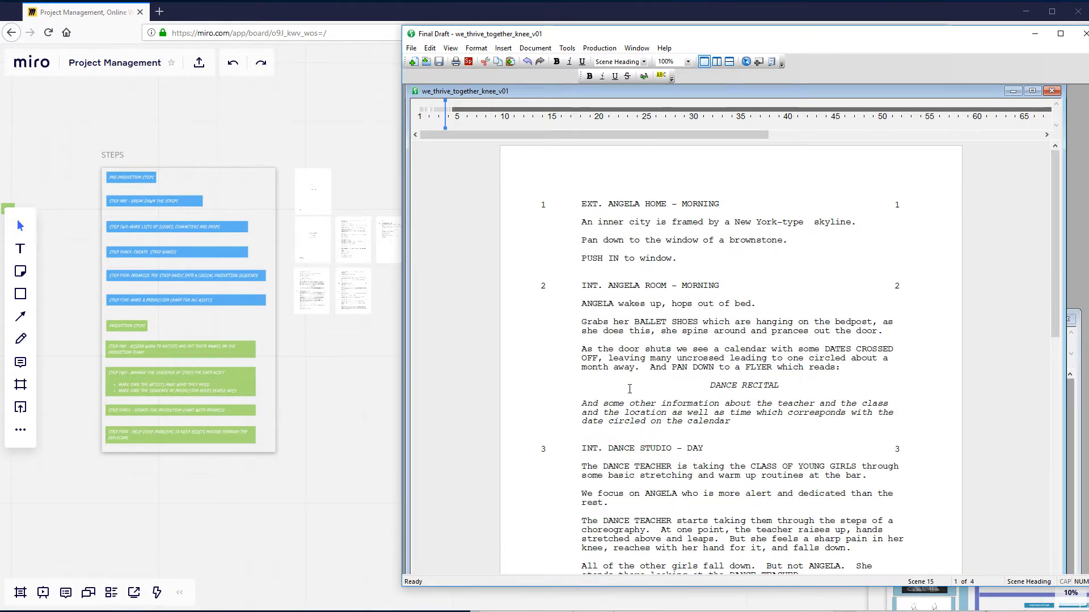
scroll(629, 389, down, 4)
drag(582, 340, 714, 349)
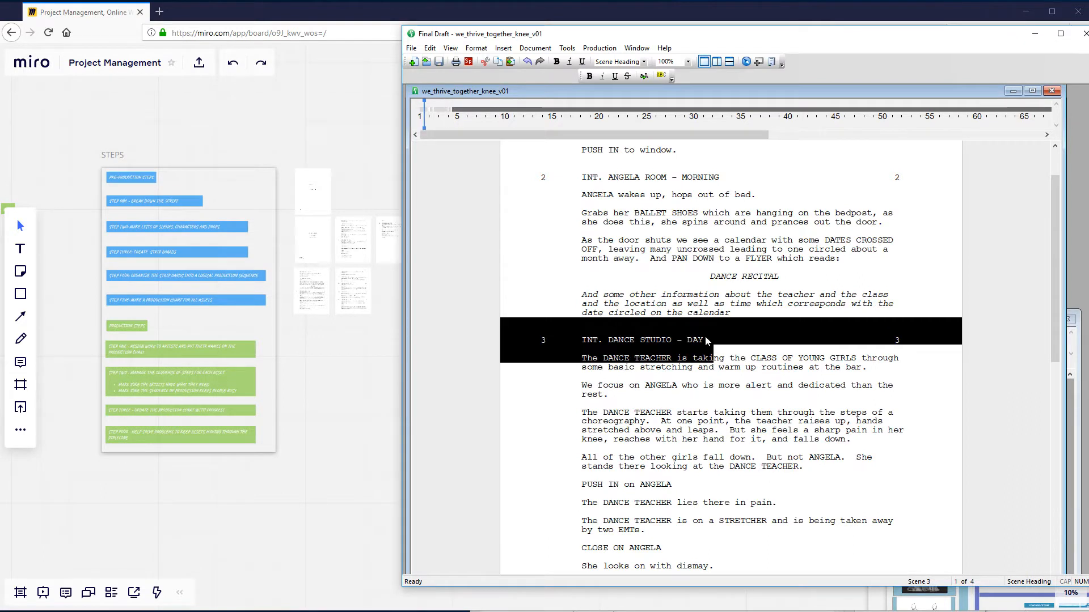
click(706, 340)
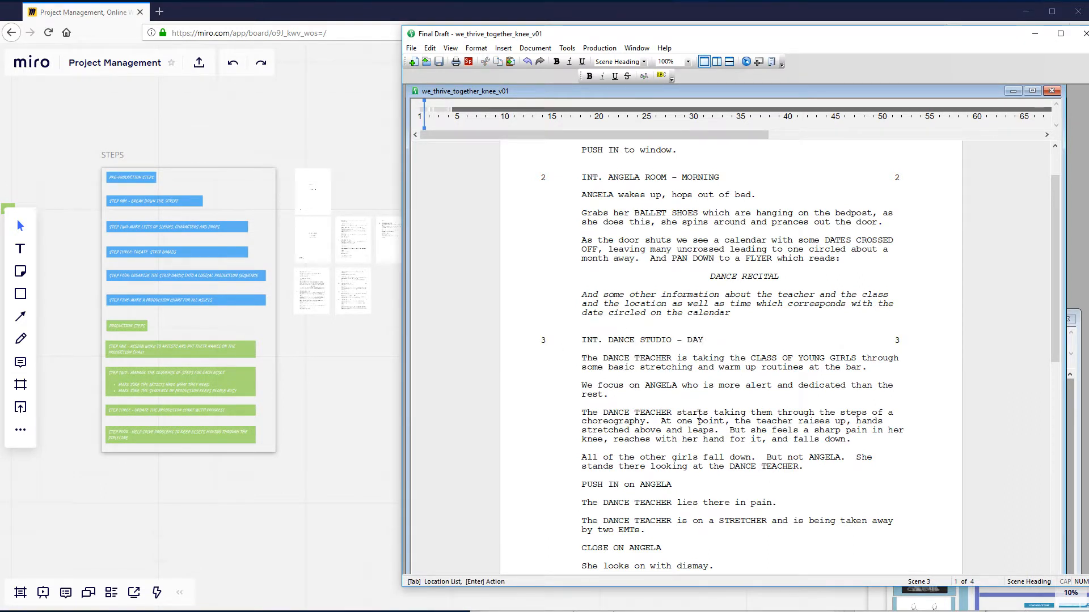
- Read the action of scene 3 to its end and highlight the EMTs who carry the dance teacher away
scroll(699, 414, down, 3)
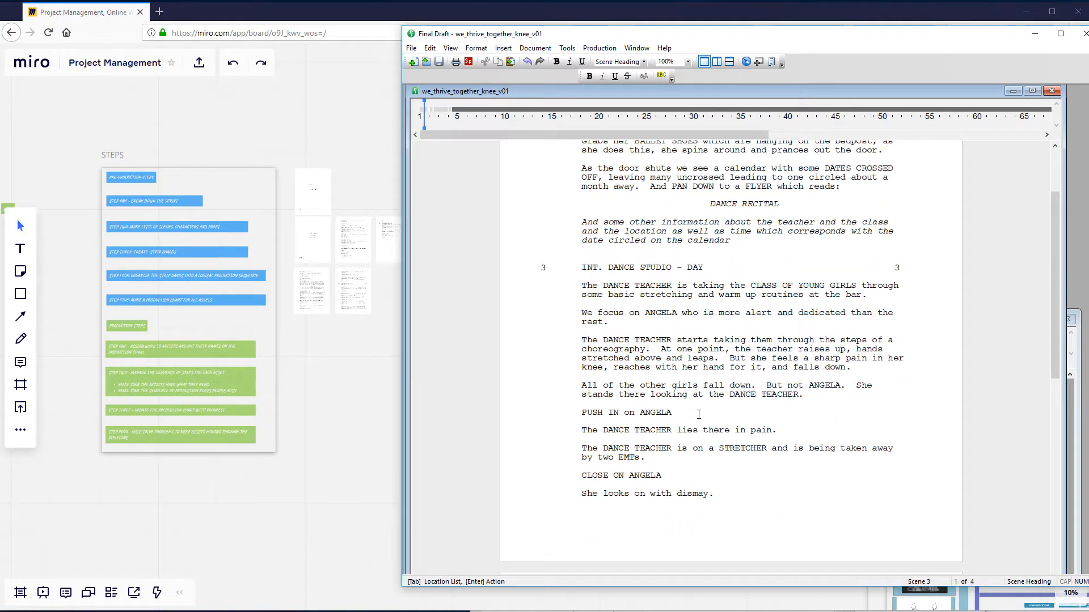
scroll(699, 414, down, 9)
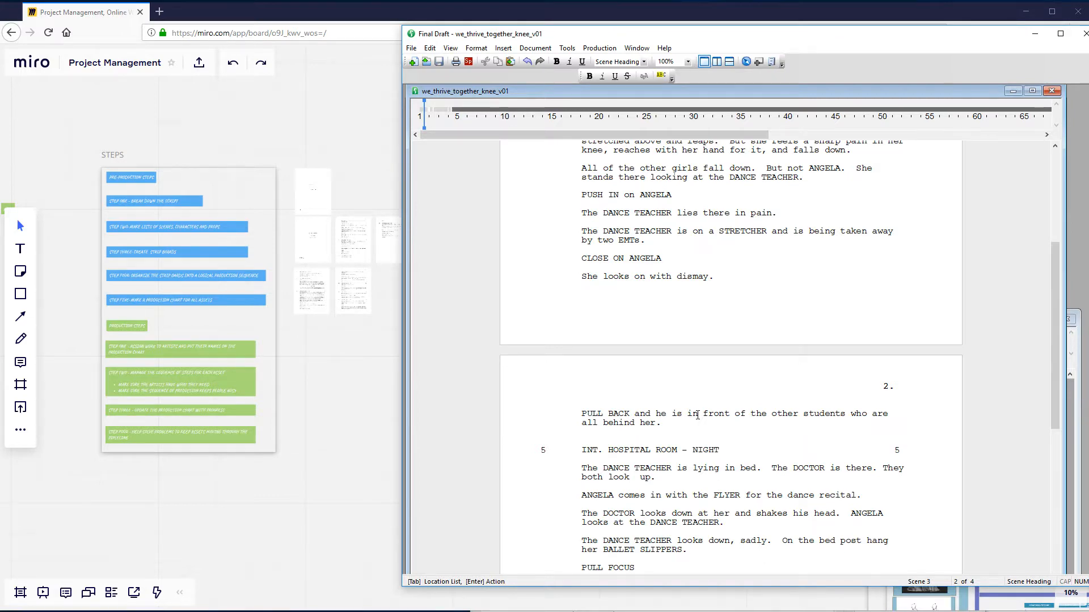
scroll(697, 416, up, 4)
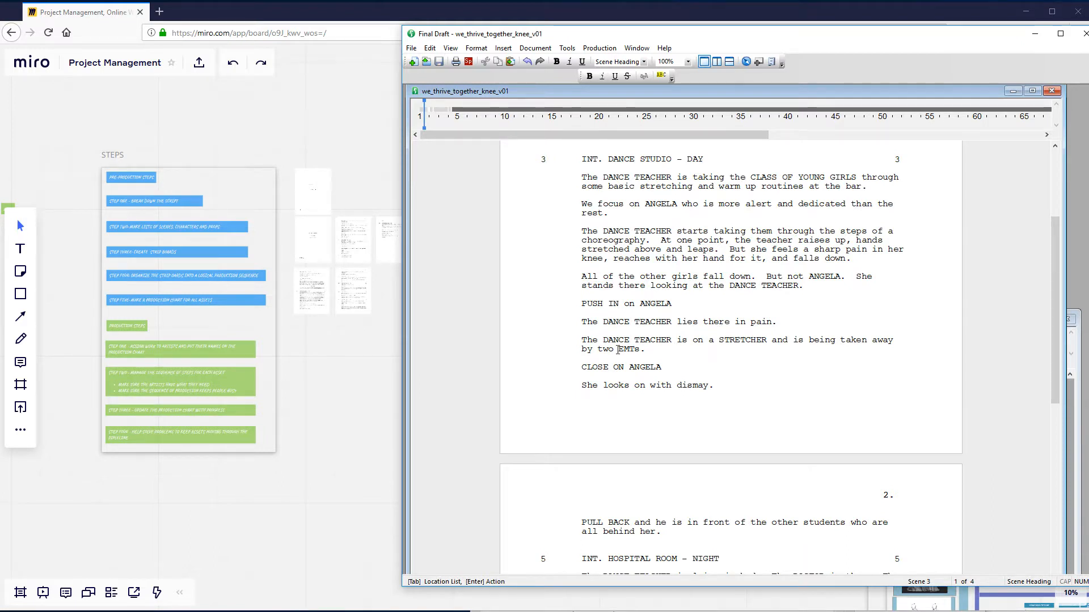
drag(618, 350, 644, 350)
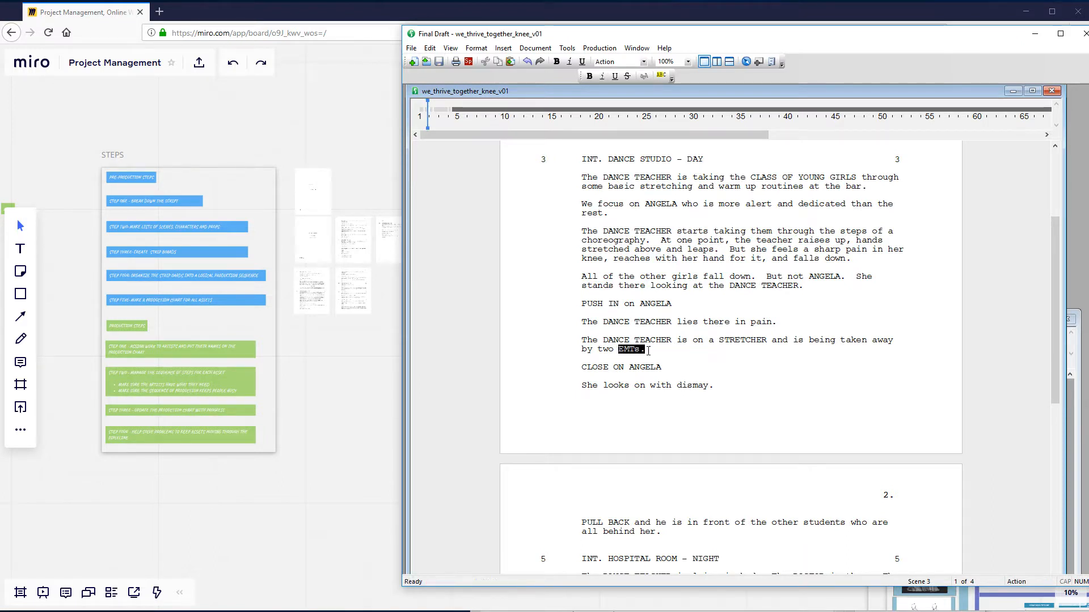
click(642, 359)
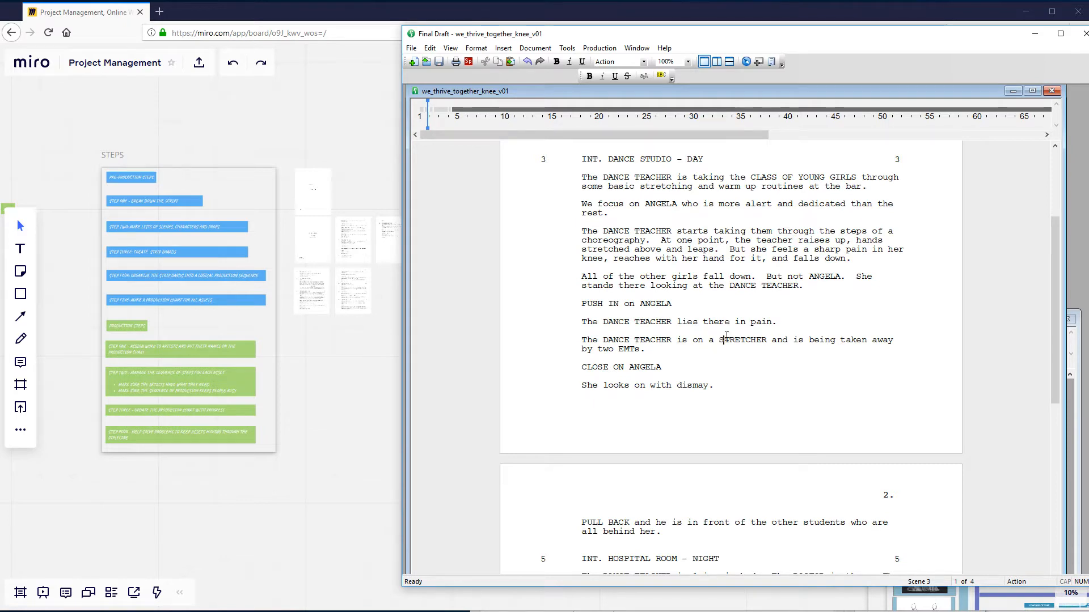
- Review scene 3 against the start of hospital room scene 5, and highlight the INT. DANCE STUDIO - DAY heading
scroll(725, 339, up, 2)
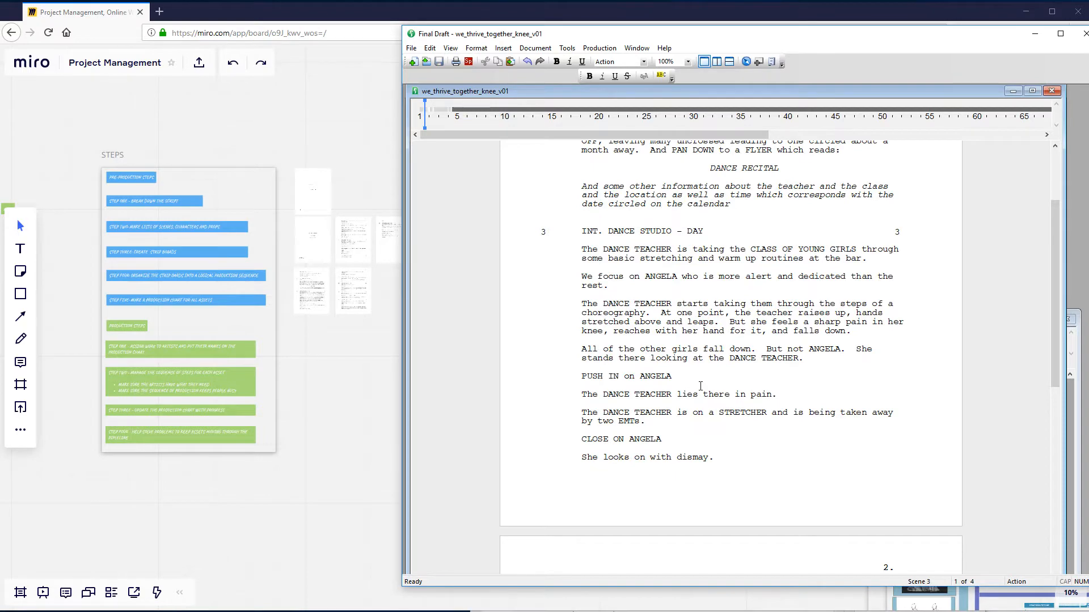
scroll(700, 386, down, 3)
scroll(700, 386, down, 4)
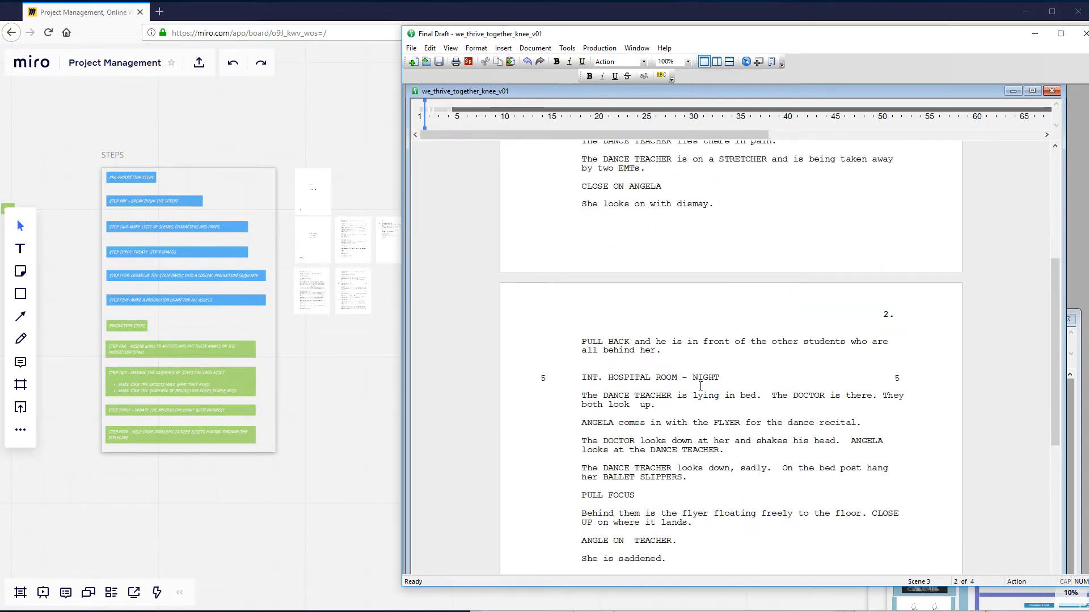
scroll(695, 337, up, 3)
scroll(696, 337, up, 3)
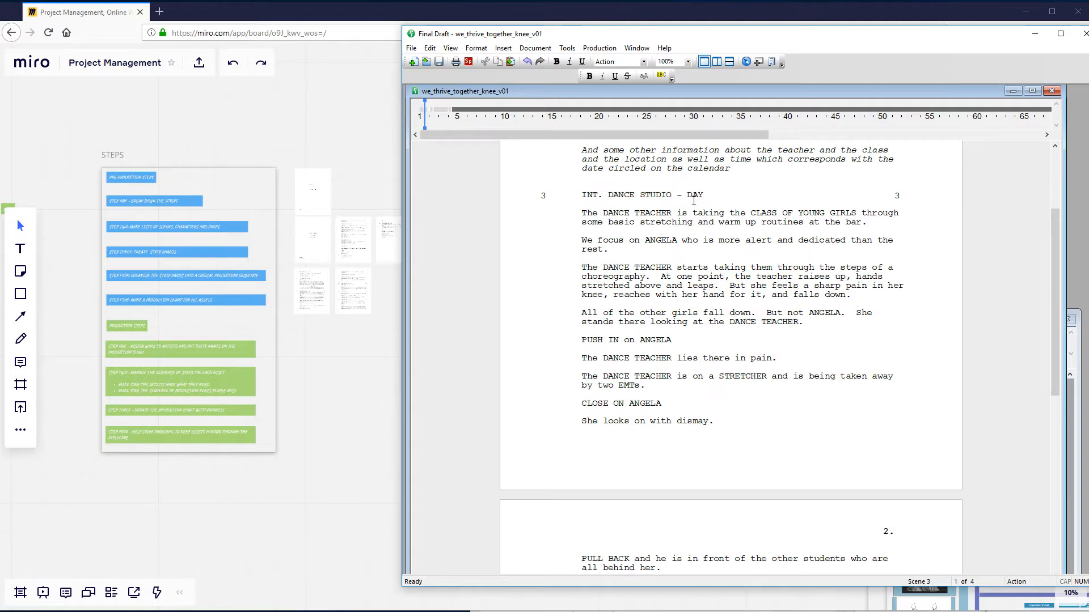
drag(703, 195, 583, 190)
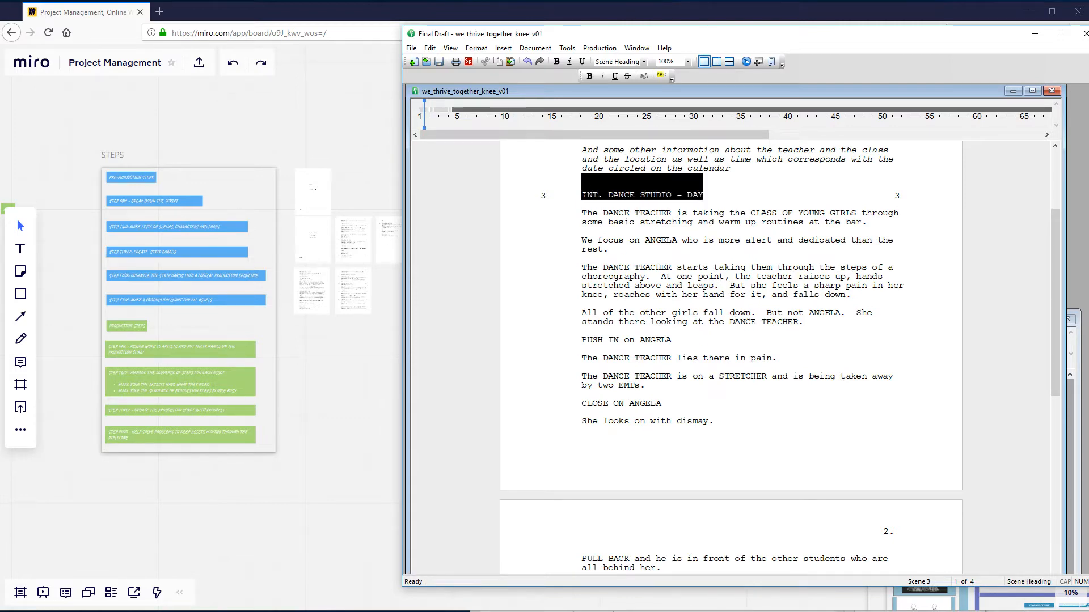
click(673, 248)
- Read on from the end of scene 3 through the hospital, bedroom, medical office and rehab scenes to dance studio scene 15
scroll(681, 292, down, 9)
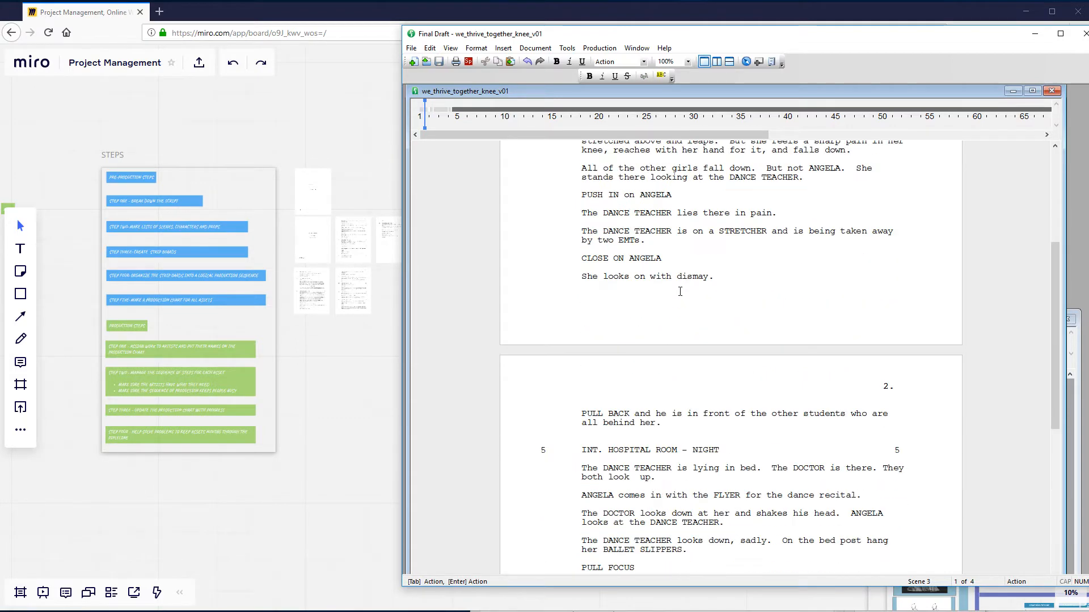
scroll(680, 292, down, 6)
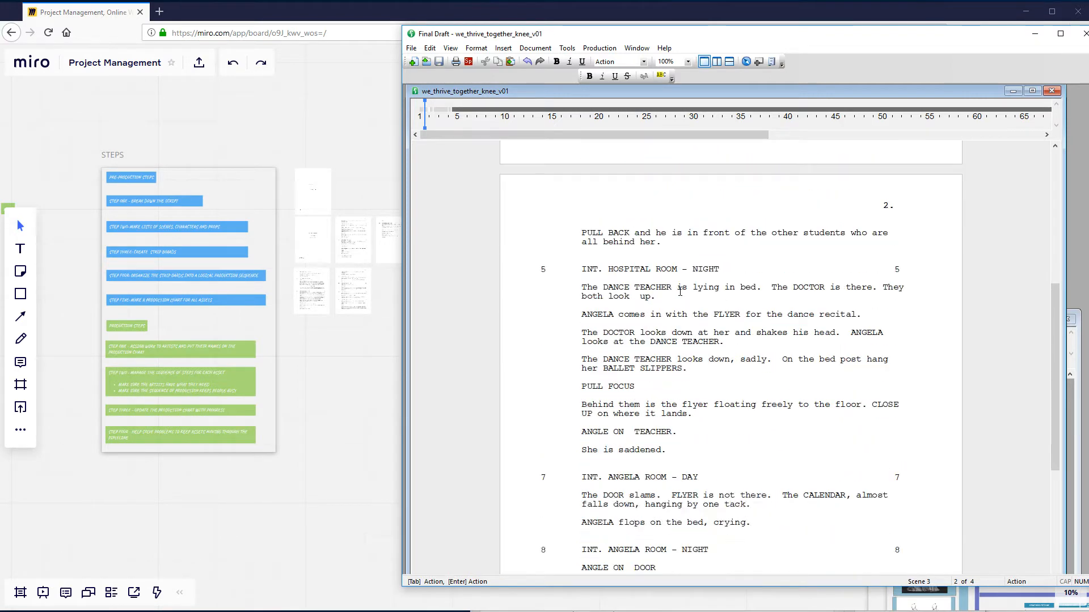
scroll(680, 291, down, 9)
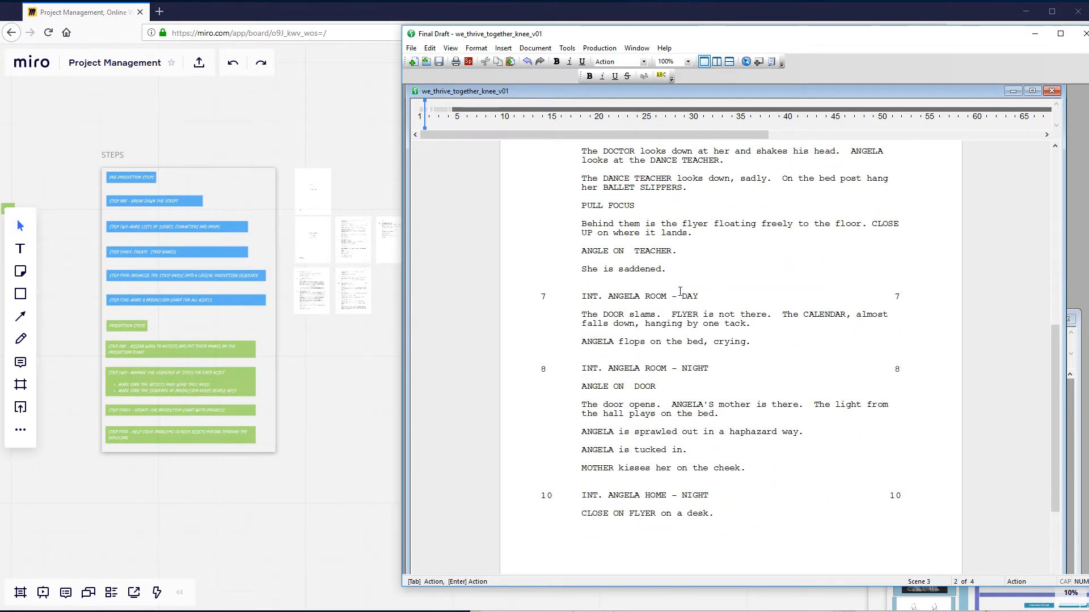
scroll(680, 291, down, 8)
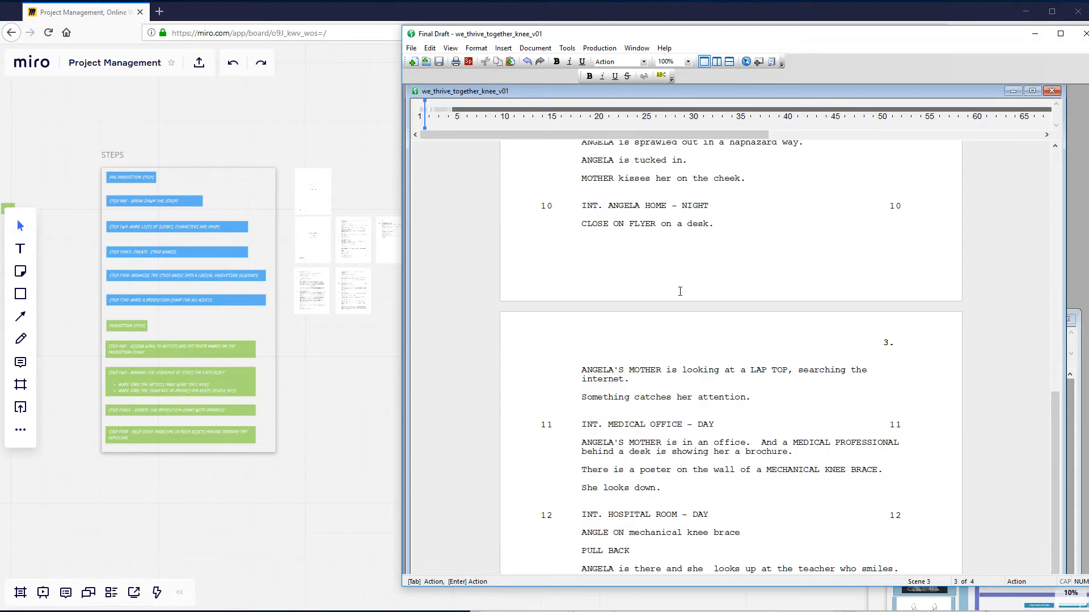
scroll(680, 291, down, 8)
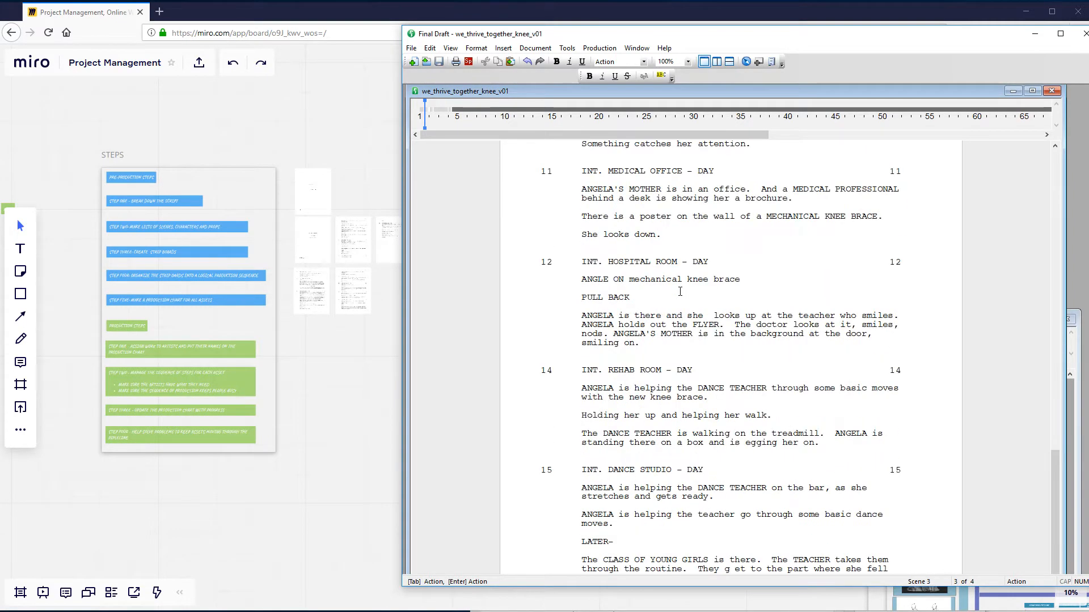
click(650, 397)
scroll(667, 388, down, 3)
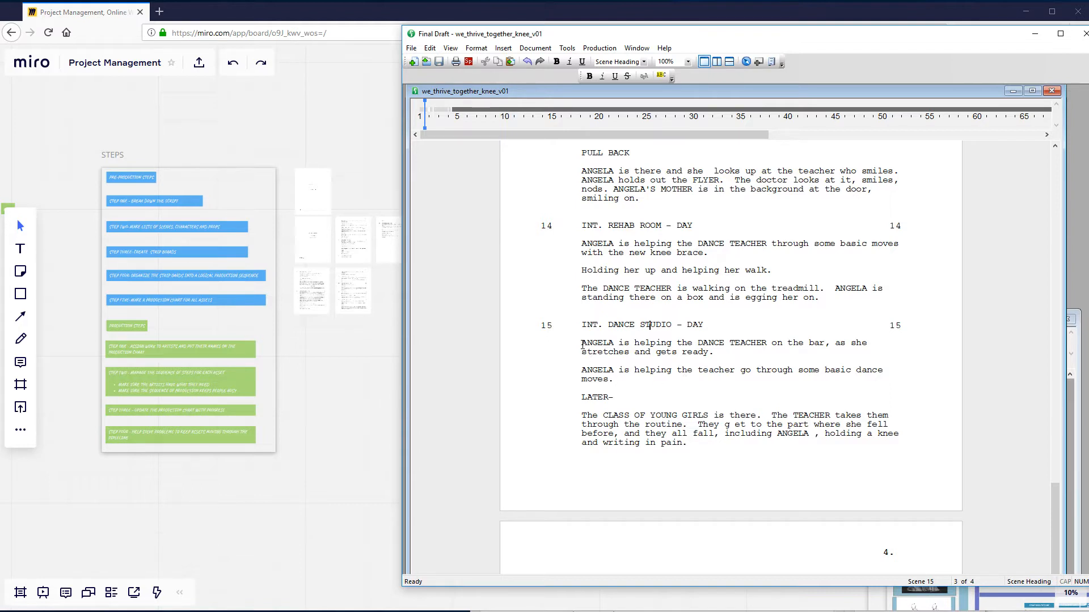
- Examine the two parts of scene 15 by highlighting the action before LATER and the class action after it
drag(583, 344, 663, 385)
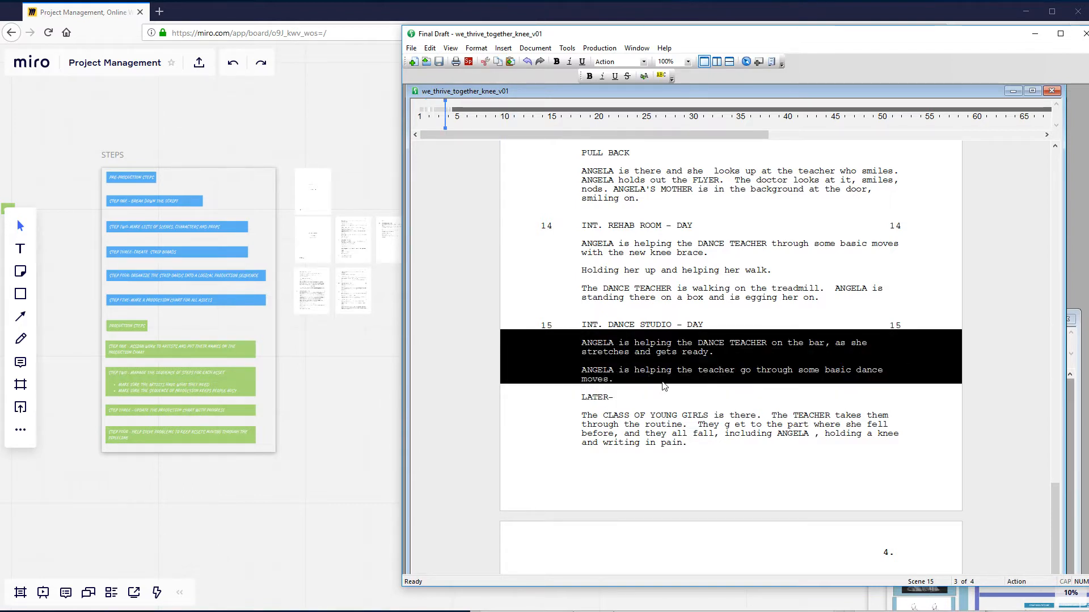
click(671, 416)
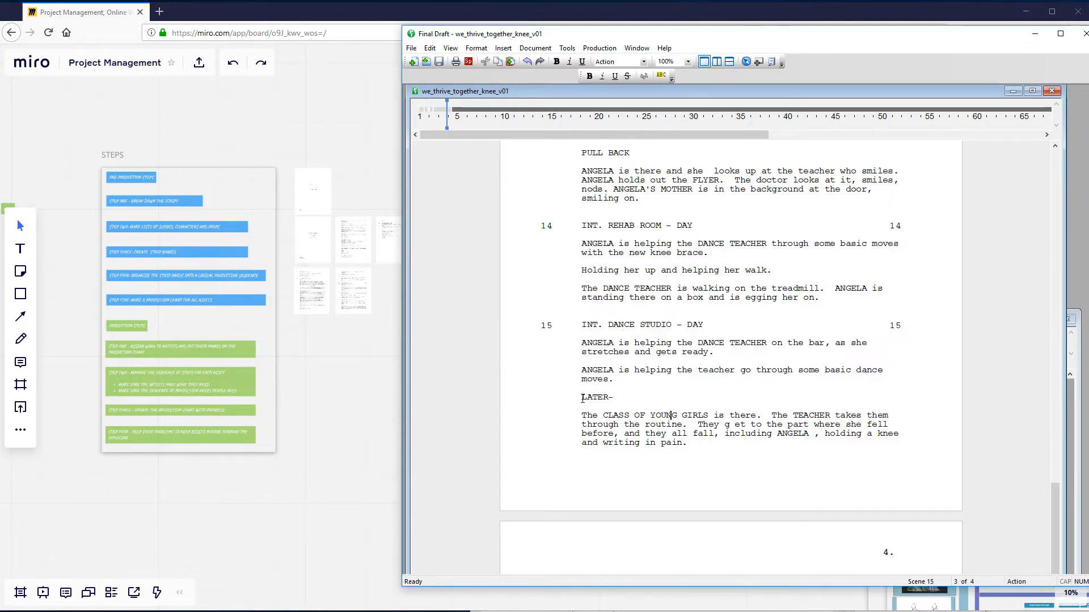
drag(582, 398, 686, 444)
click(686, 343)
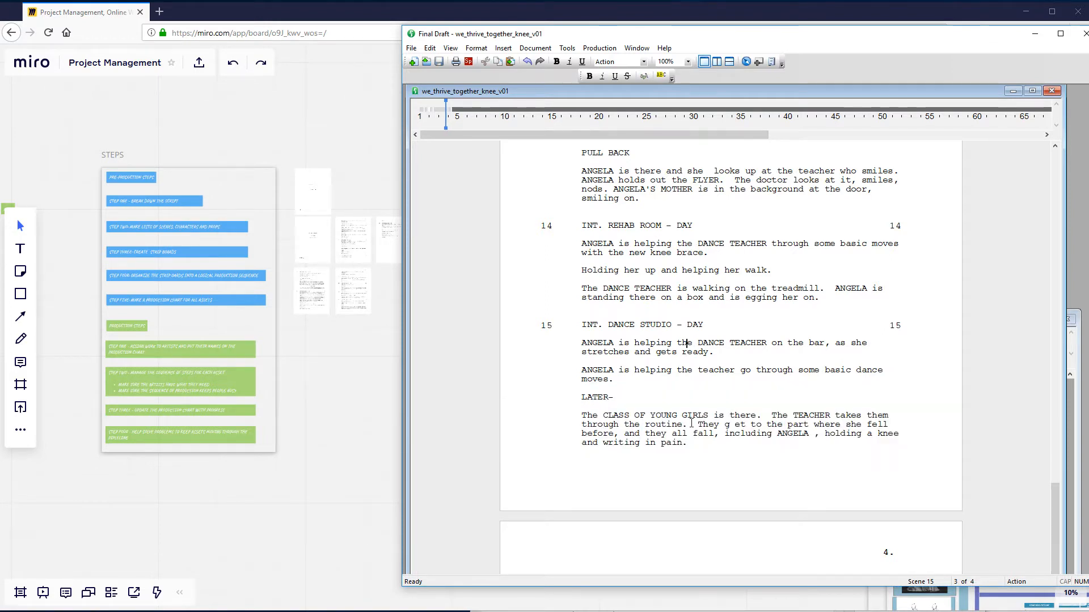
click(686, 369)
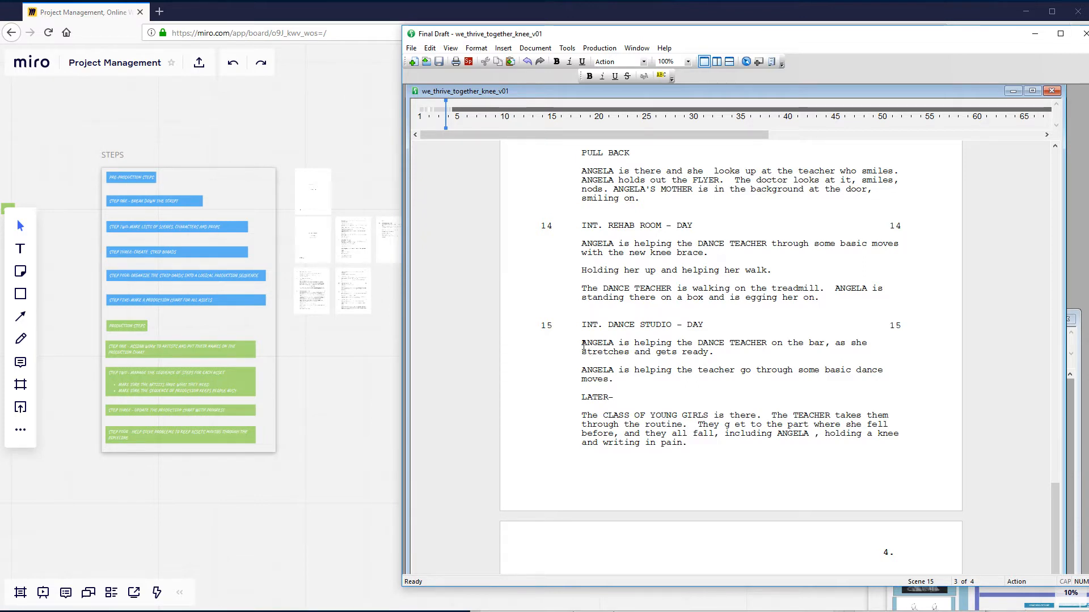
drag(582, 343, 653, 378)
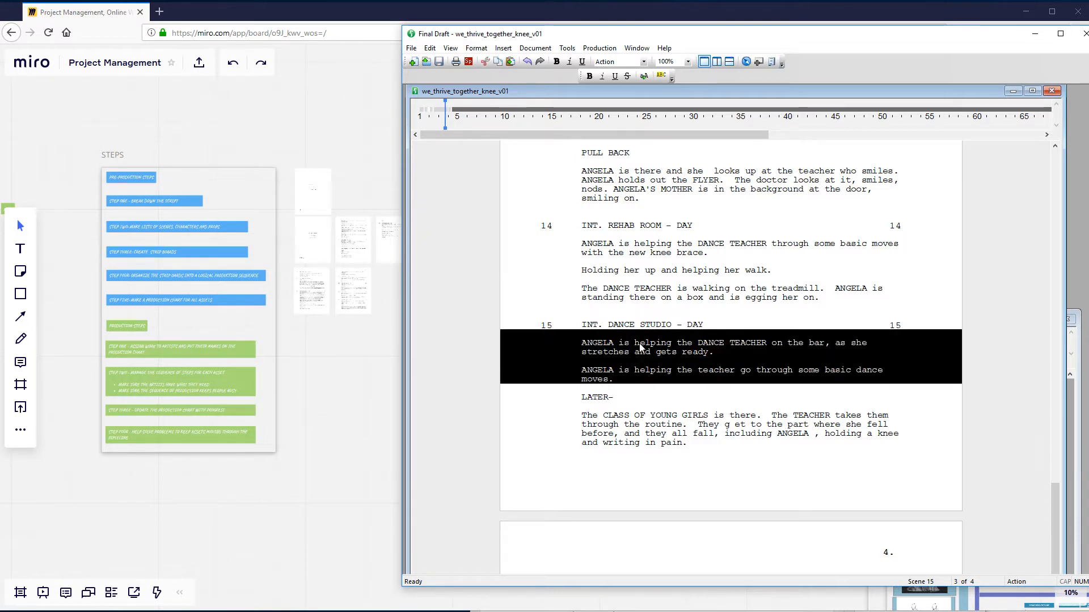
- Go back from scene 15 to medical office scene 11 and highlight MECHANICAL KNEE BRACE in the poster line
scroll(683, 386, up, 1)
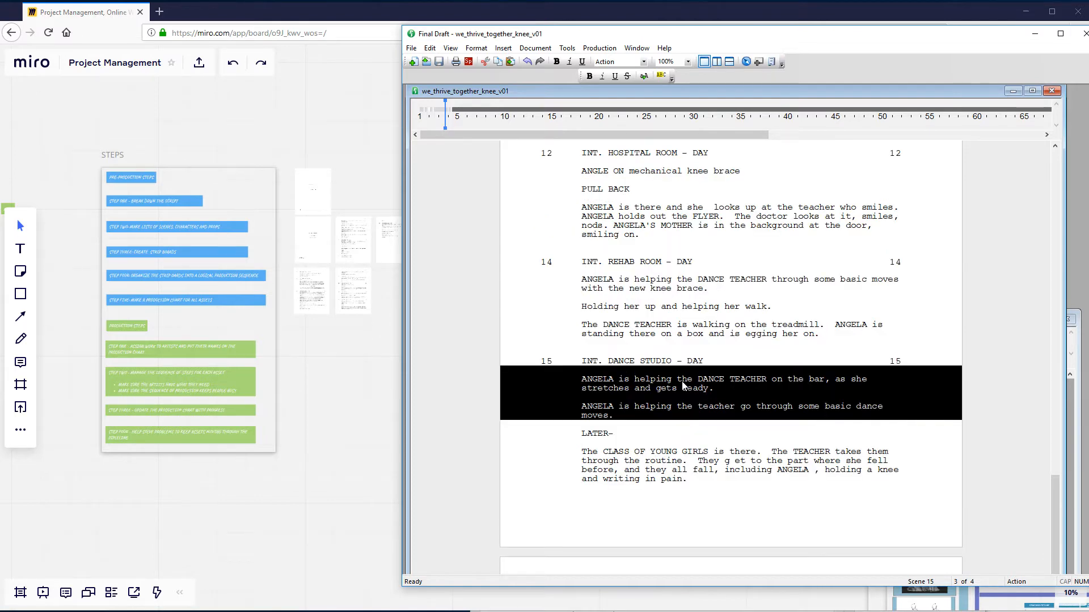
scroll(684, 386, up, 6)
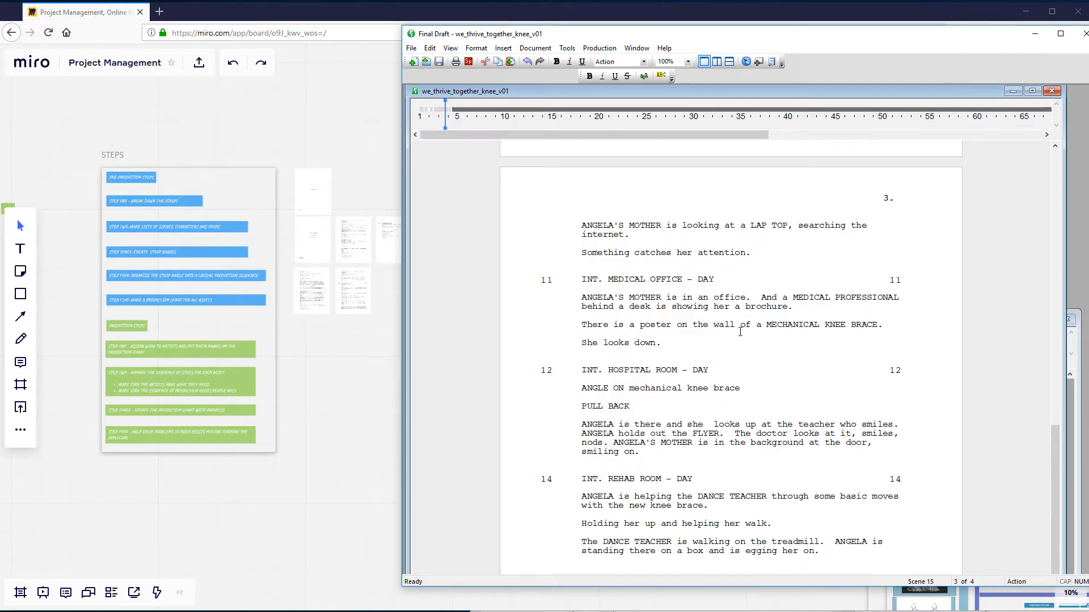
scroll(742, 337, up, 1)
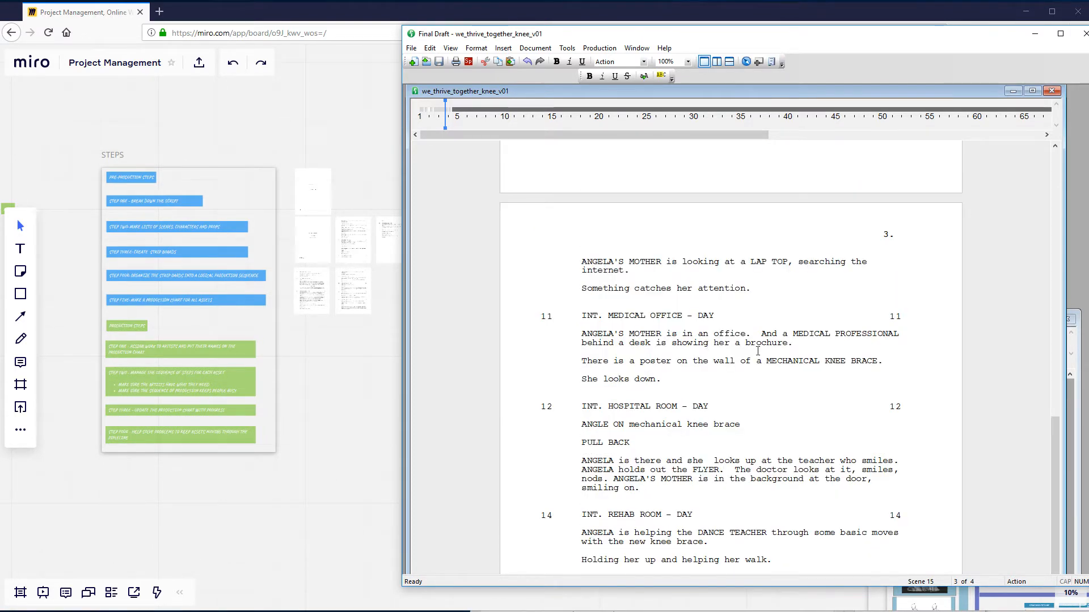
drag(766, 361, 876, 367)
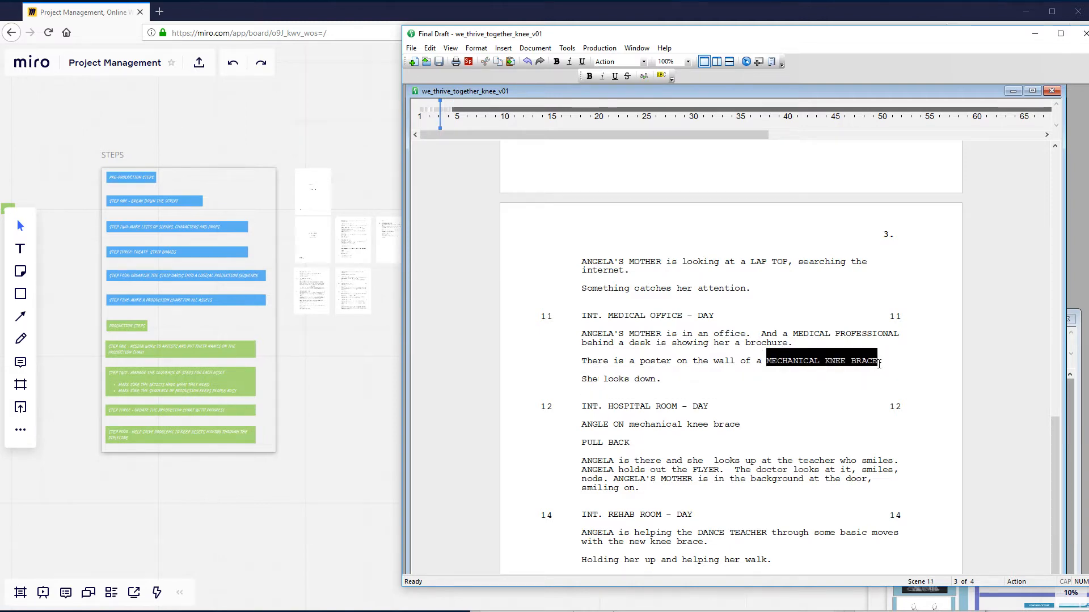
scroll(666, 499, down, 3)
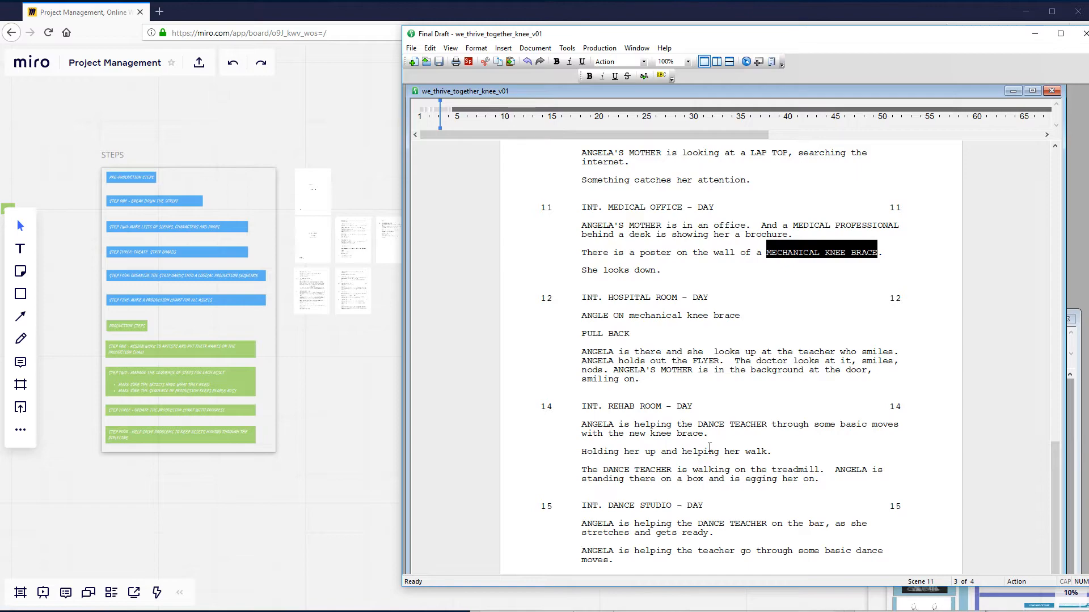
- Review the script from scene 11 back to scene 1, and read forward again to scene 10
scroll(703, 448, up, 10)
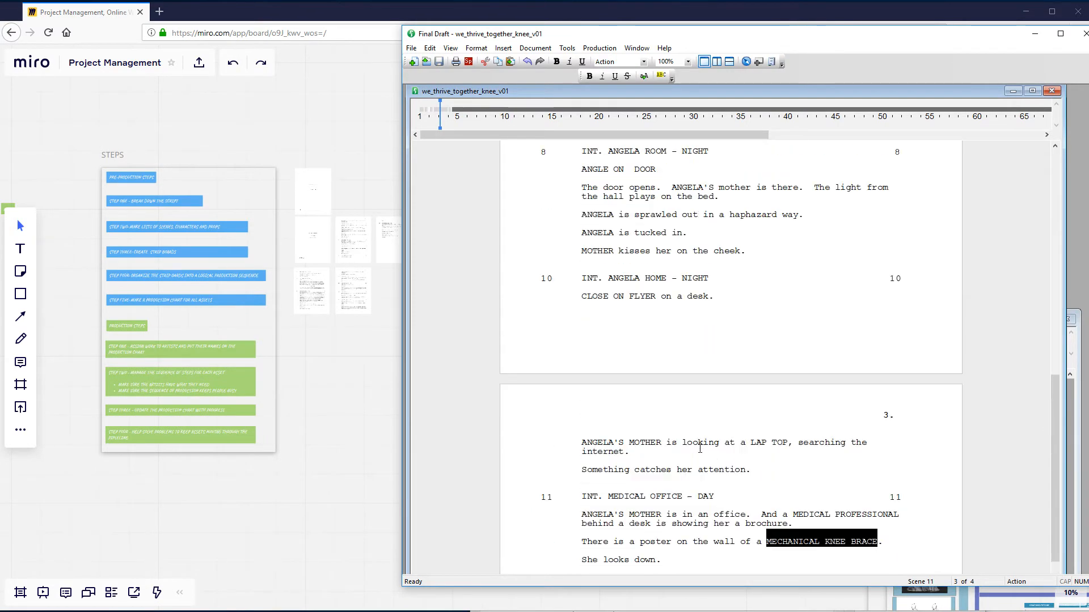
scroll(699, 449, up, 10)
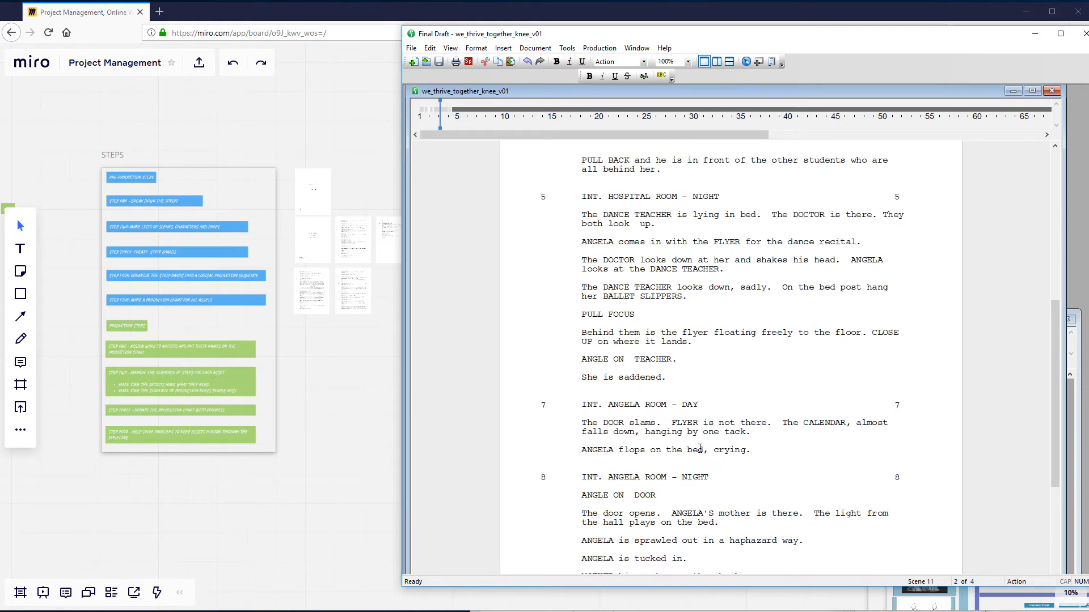
scroll(699, 449, up, 9)
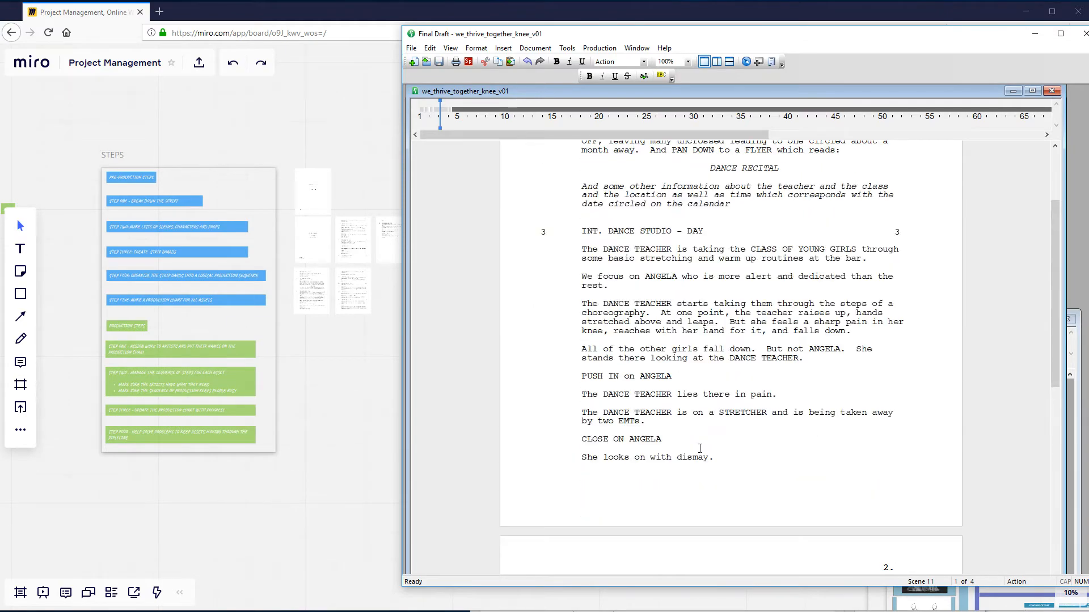
scroll(699, 449, up, 5)
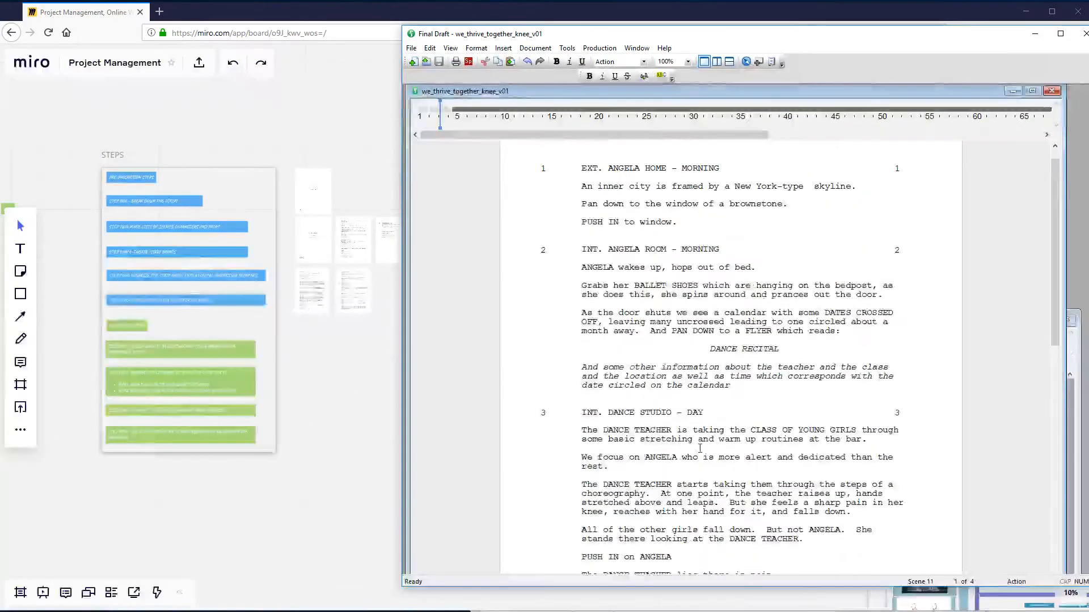
scroll(699, 448, down, 16)
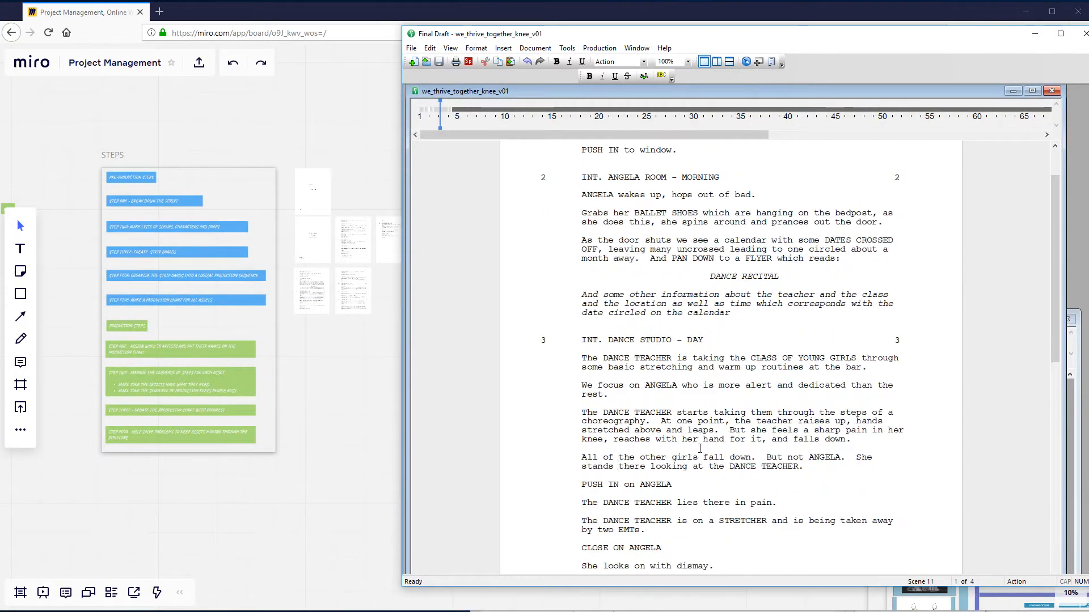
scroll(699, 449, down, 4)
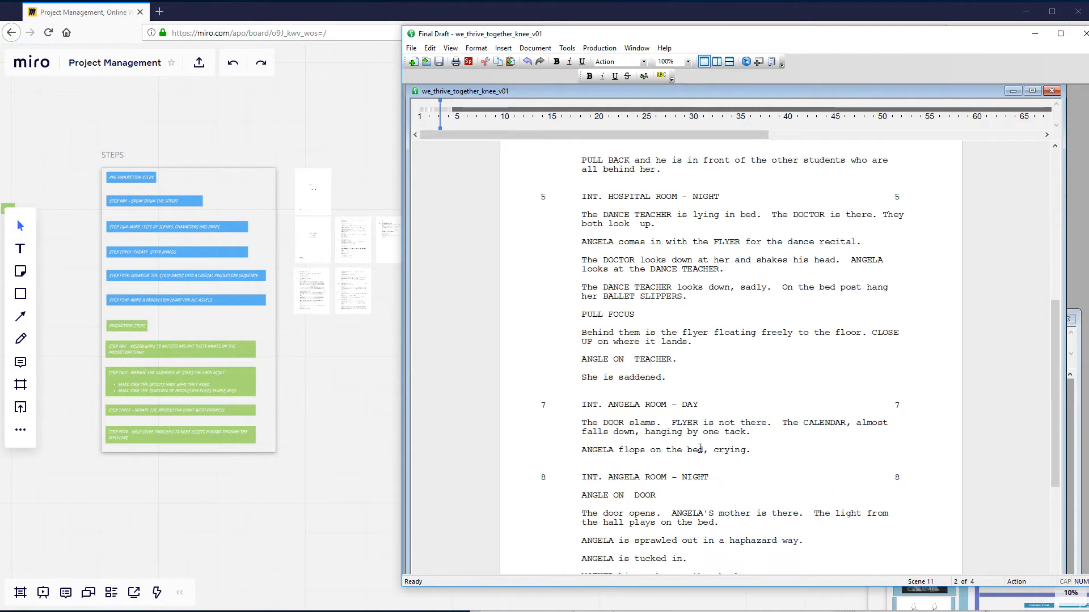
scroll(700, 449, down, 4)
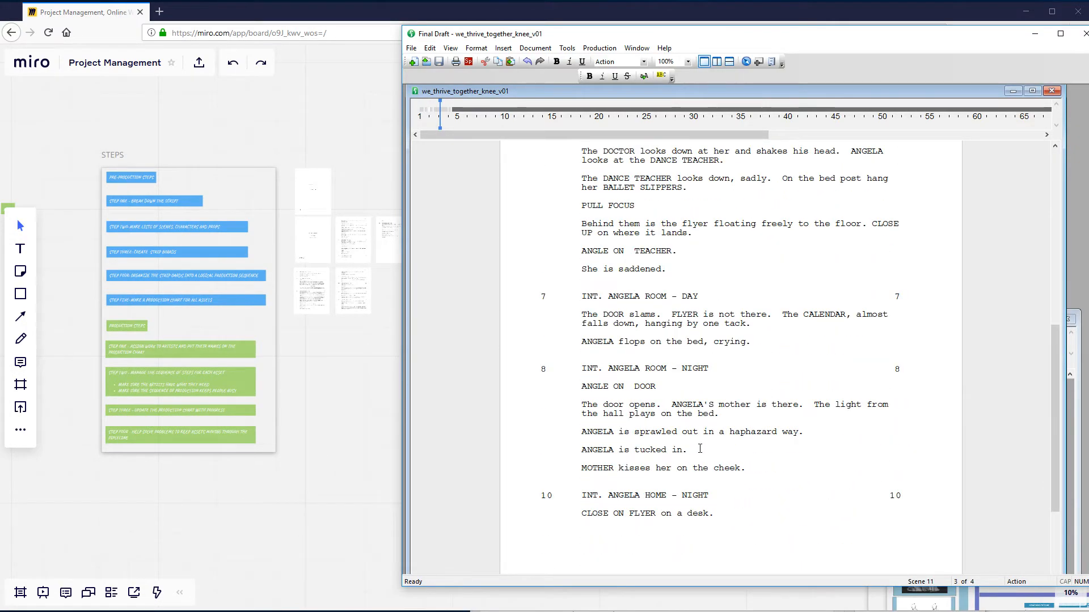
- Highlight the flyer close-up in scene 10, and the mother's laptop action that continues the scene on page 3
click(655, 386)
scroll(659, 442, down, 2)
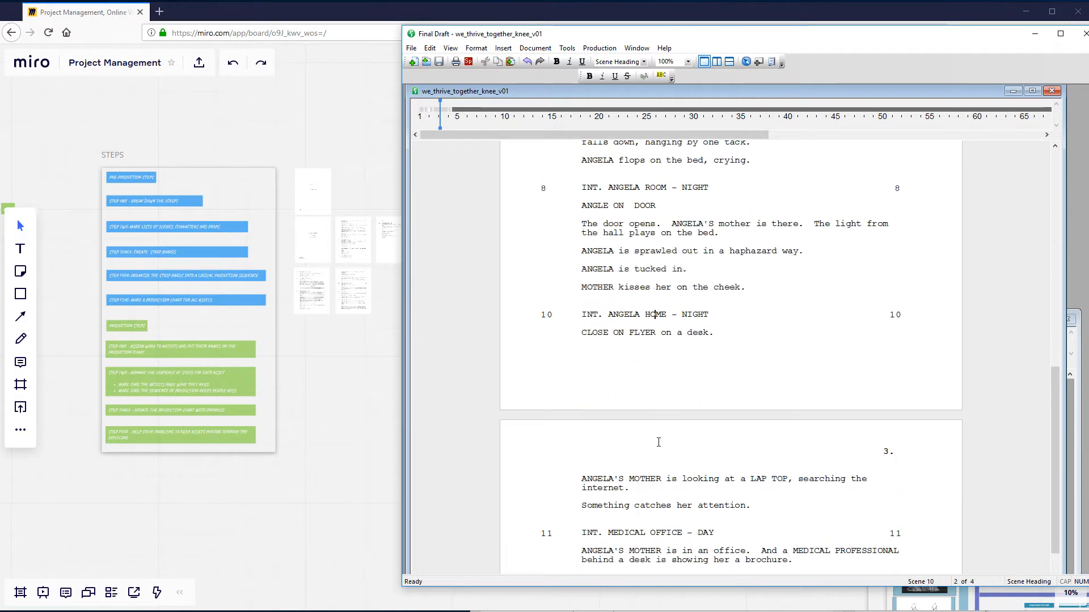
drag(581, 332, 702, 332)
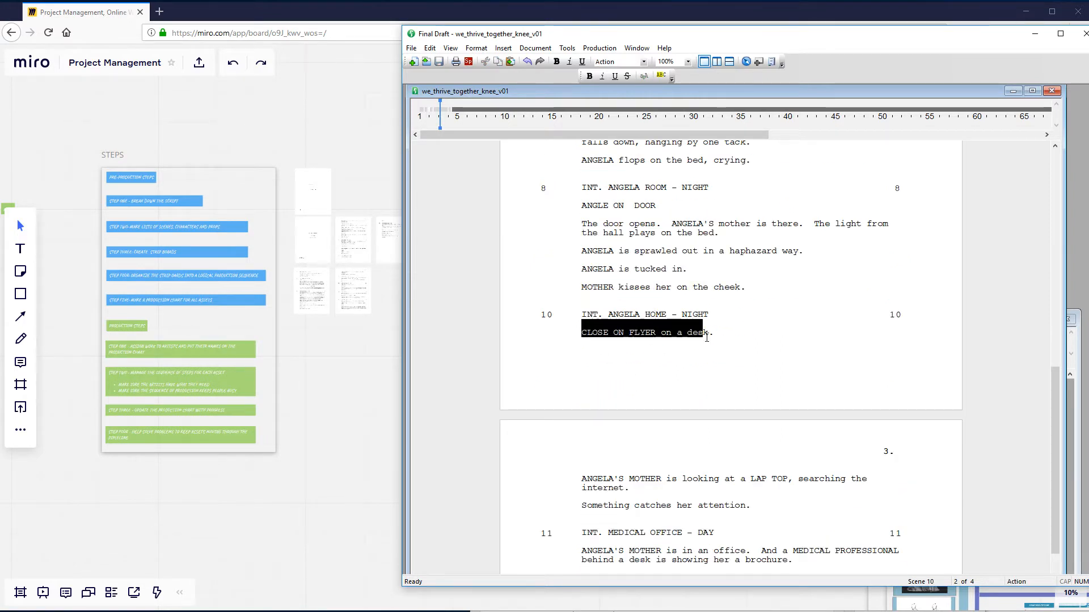
click(656, 479)
triple_click(585, 479)
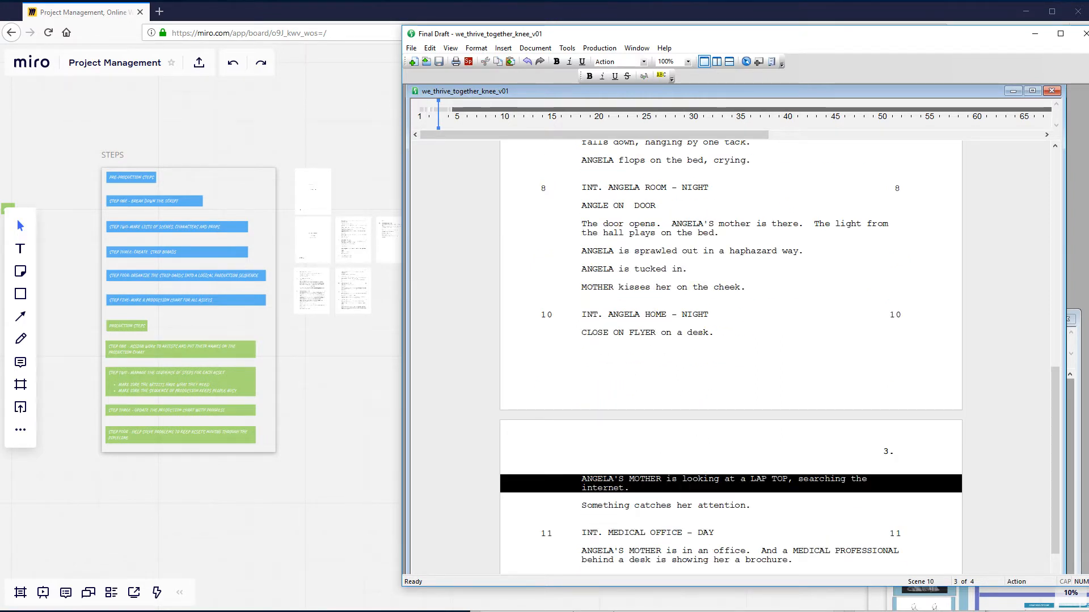
drag(583, 479, 770, 508)
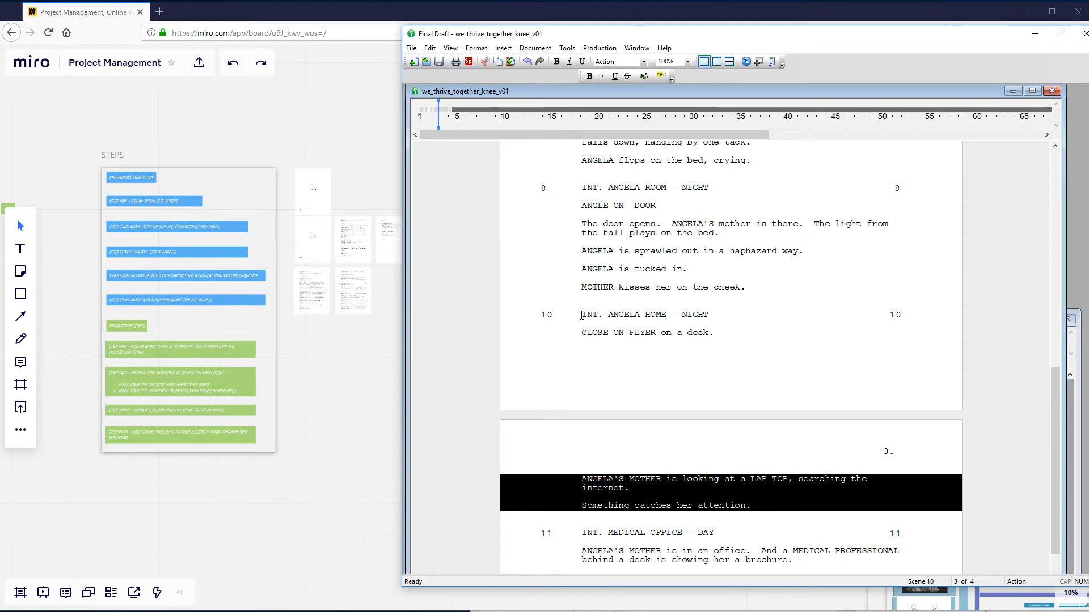
- Highlight all of scene 10 from its heading to "Something catches her attention.", and decline the auto-save of the unsaved documents
drag(582, 315, 764, 505)
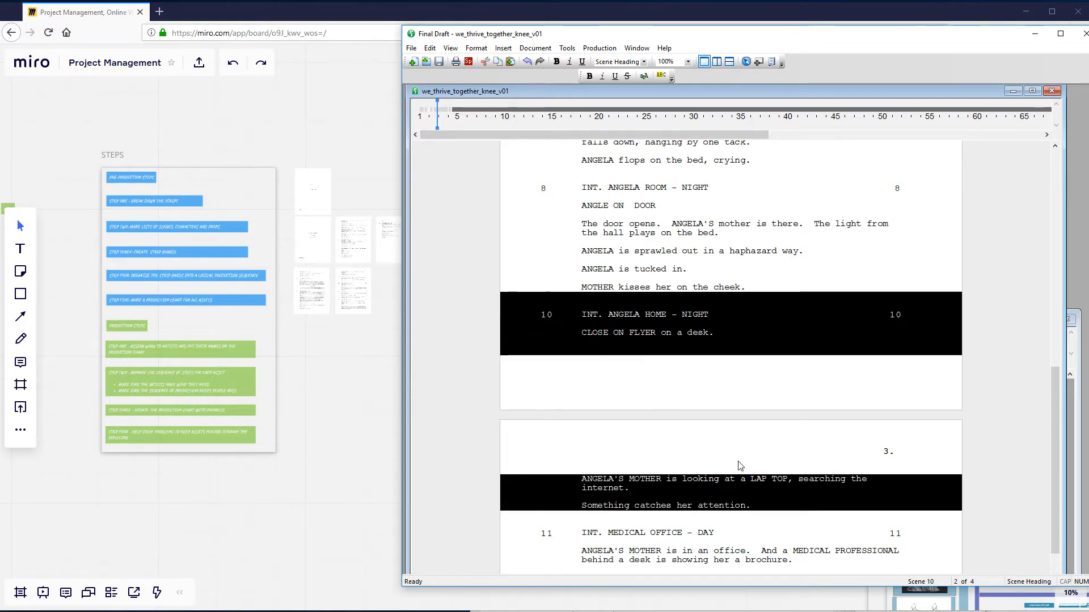
click(640, 317)
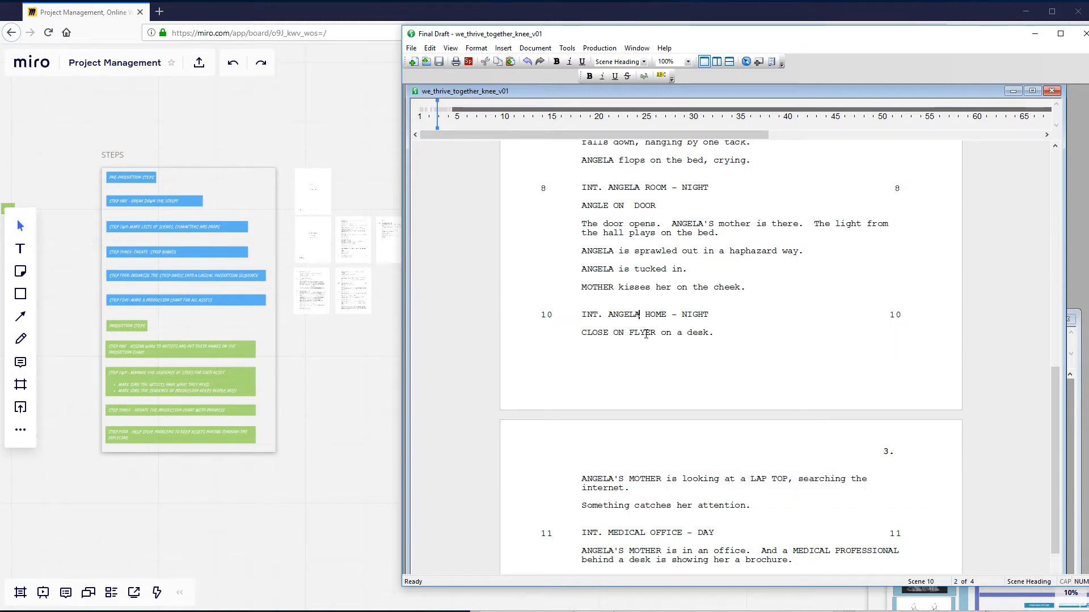
click(645, 333)
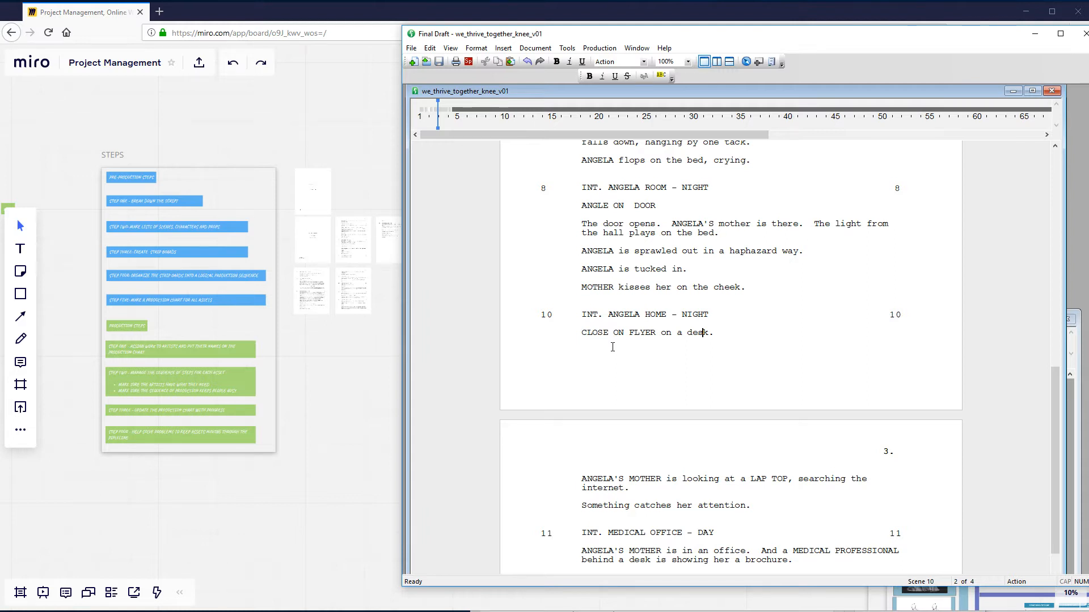
drag(579, 314, 737, 508)
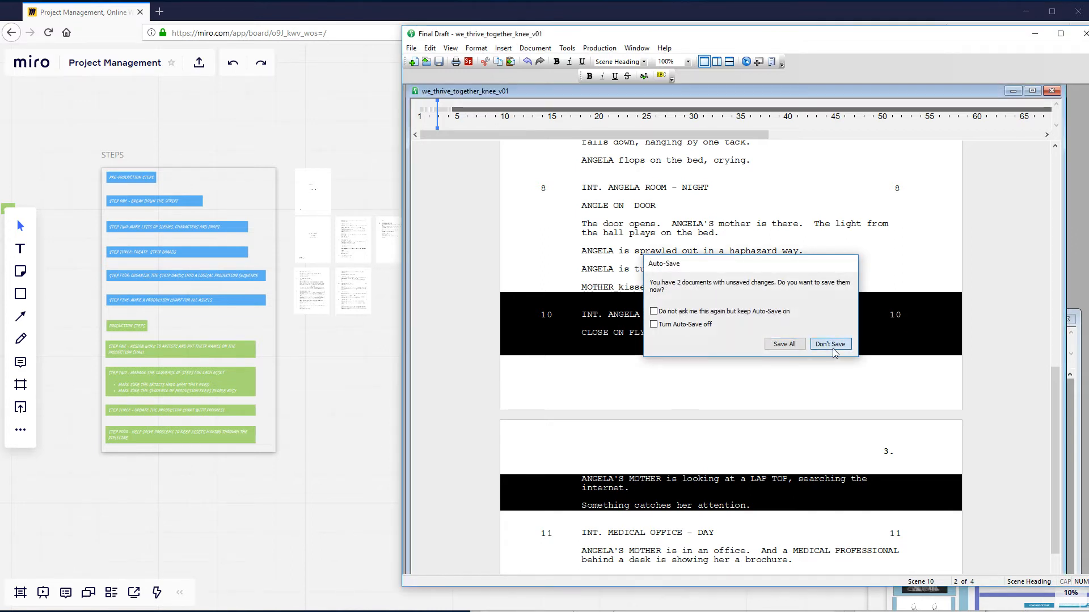
click(832, 344)
click(714, 504)
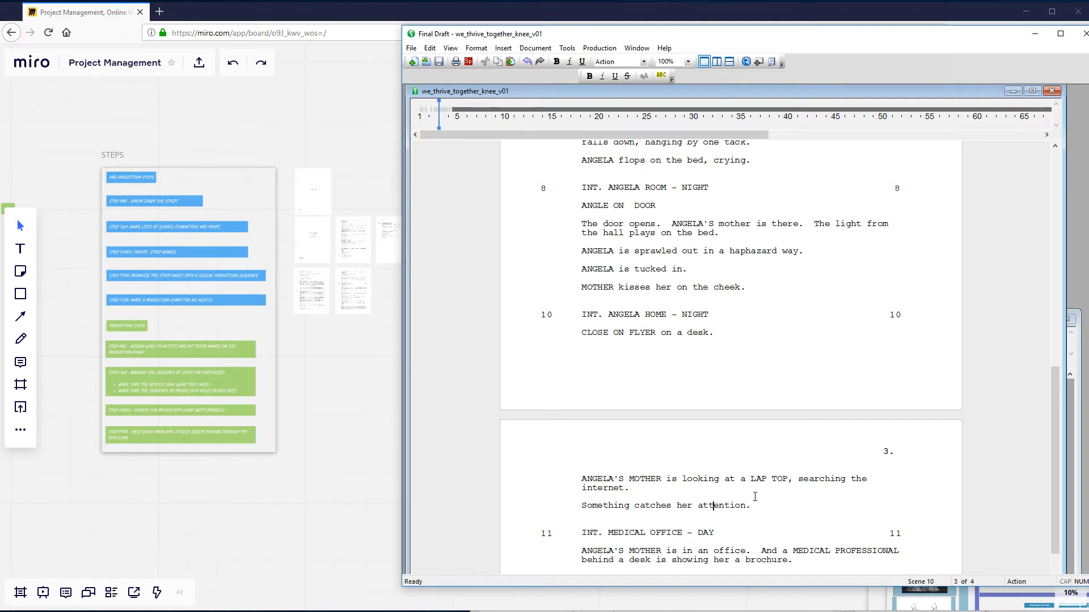
- Highlight the mother's character name on page 3, and review the scene 10 heading and flyer action against it
drag(660, 479, 583, 475)
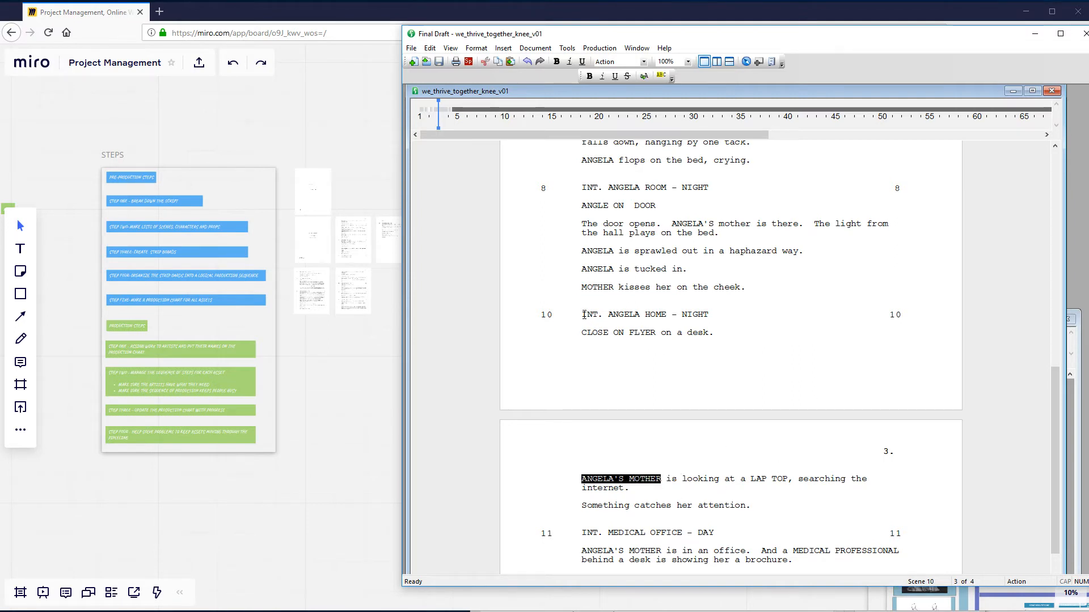
drag(588, 321, 752, 493)
click(648, 335)
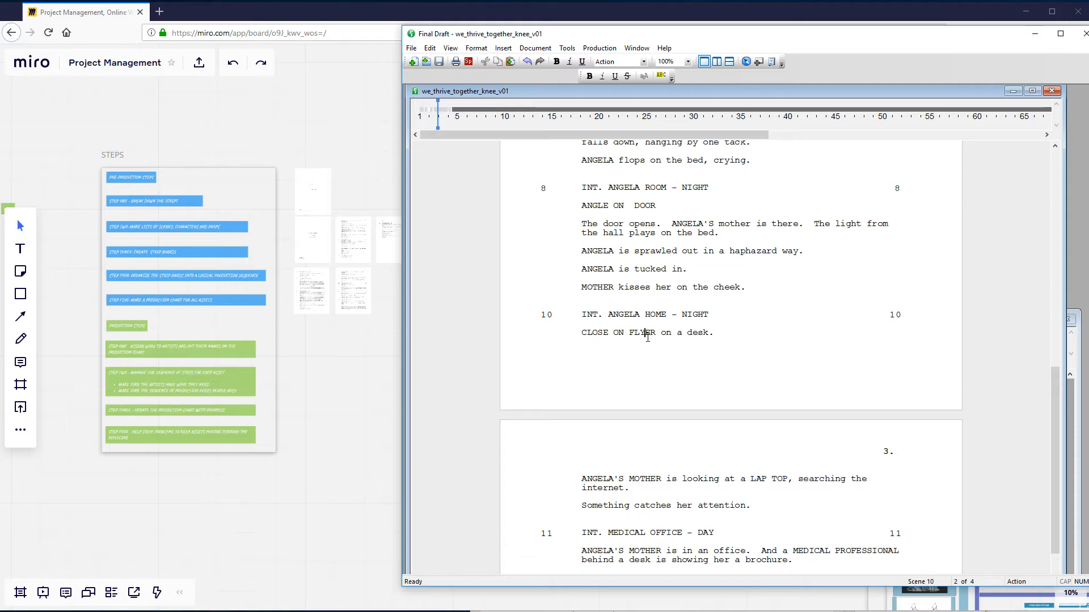
scroll(648, 337, down, 1)
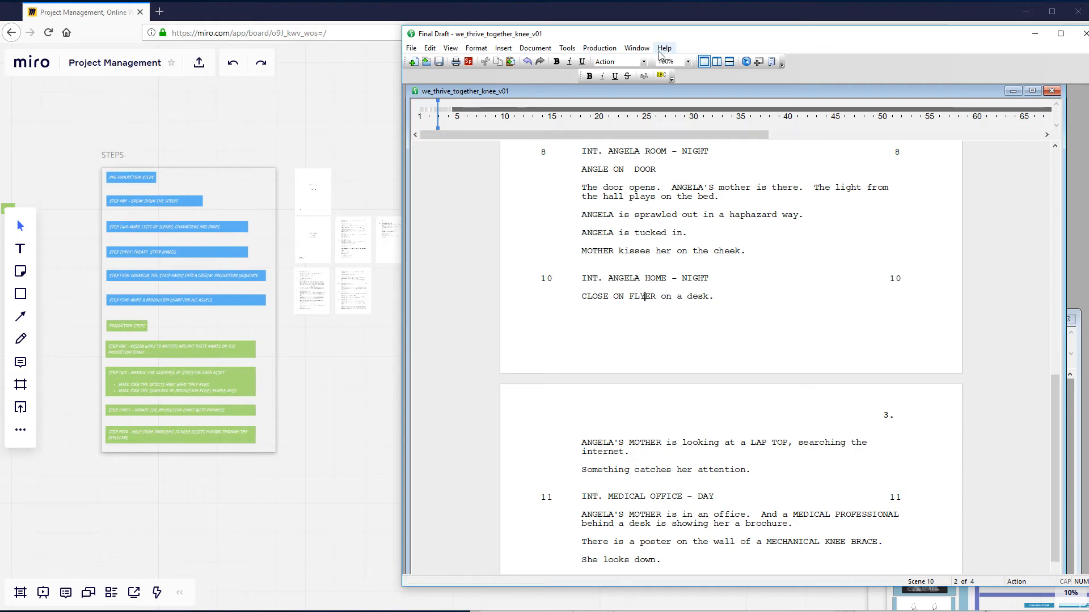
- Move the script window off the Miro board and examine the strip boards grouped by location, including the Mystic labels under MYSTIC SHOP
drag(709, 37, 1088, 85)
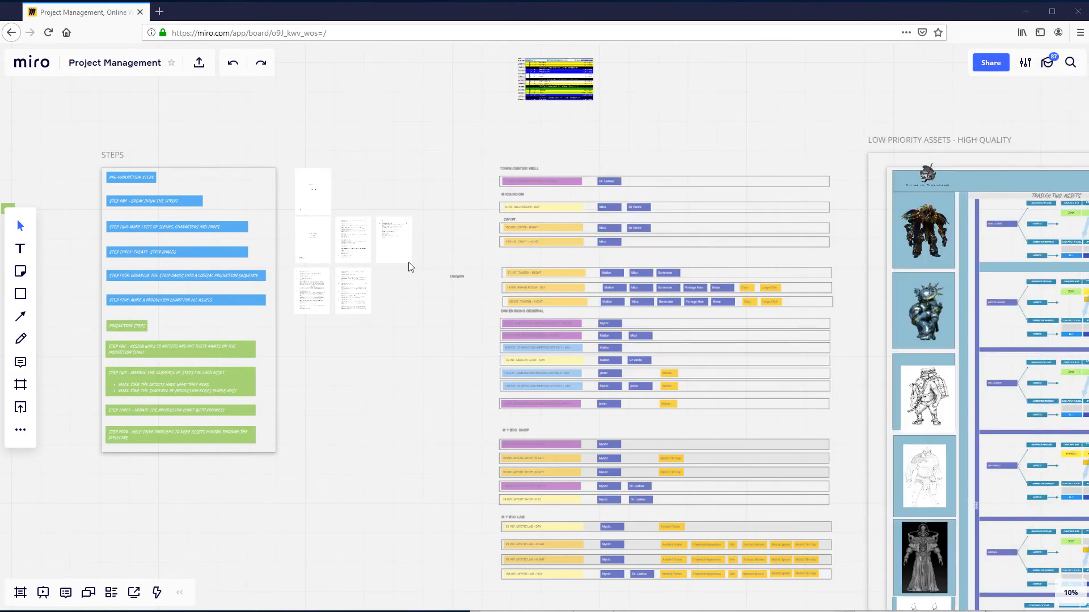
scroll(403, 351, up, 5)
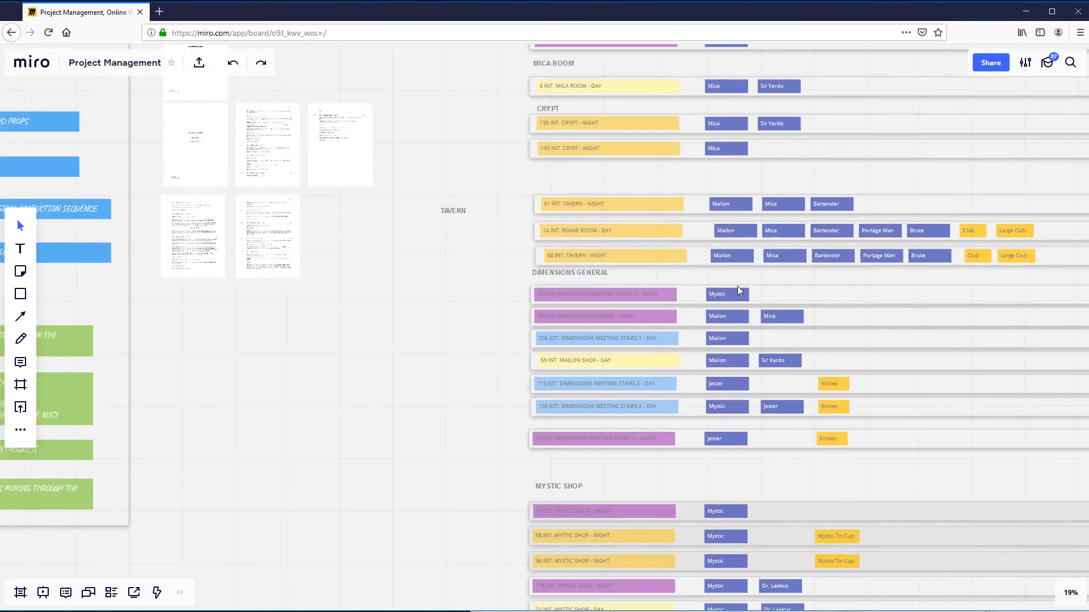
scroll(540, 424, down, 3)
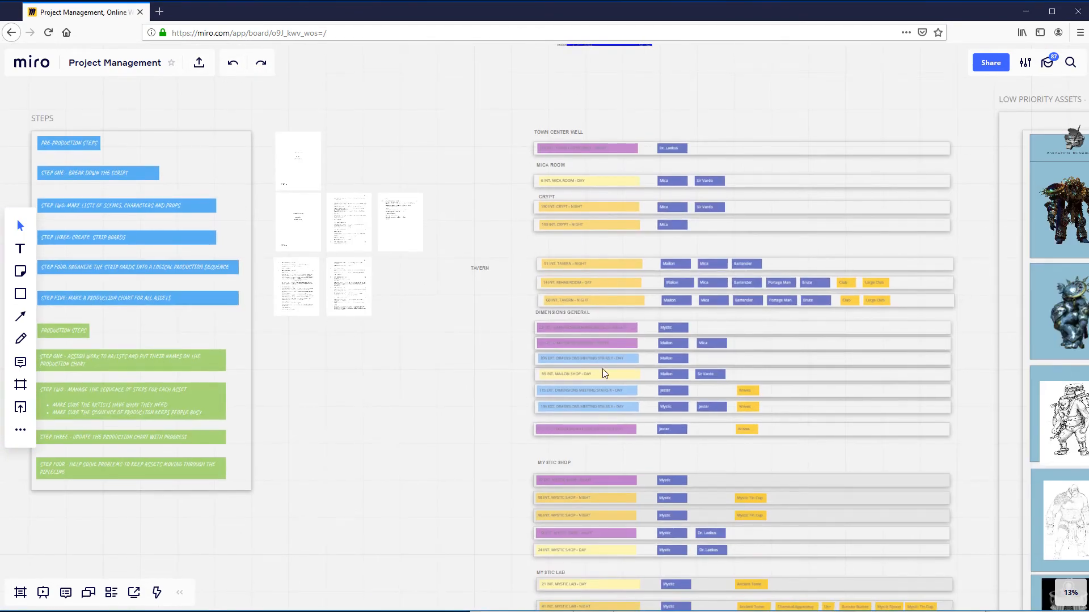
scroll(556, 457, up, 4)
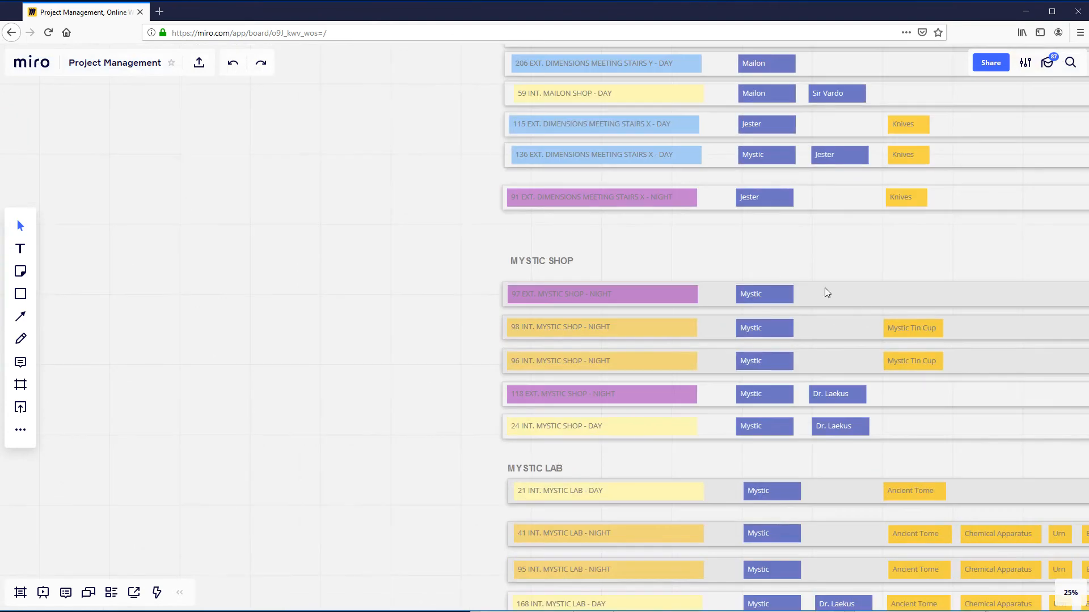
click(770, 293)
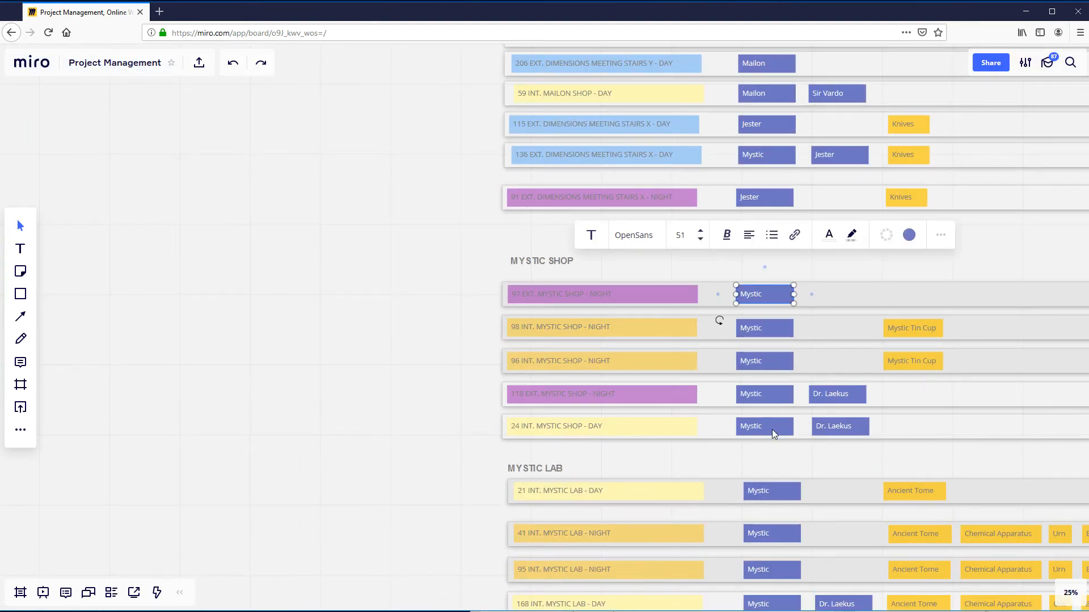
click(316, 375)
scroll(345, 367, down, 2)
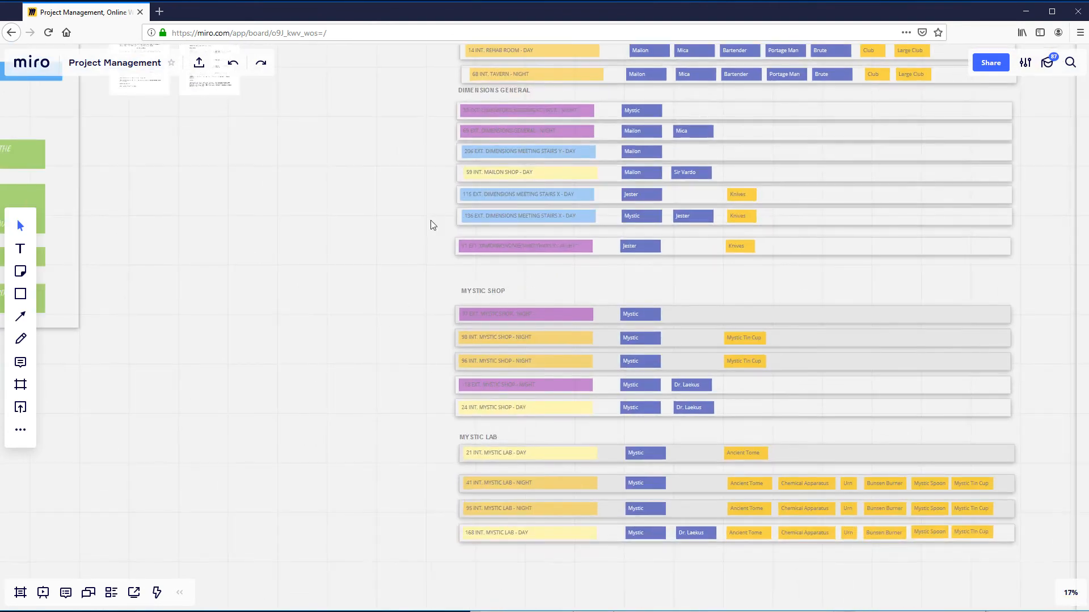
scroll(345, 230, down, 2)
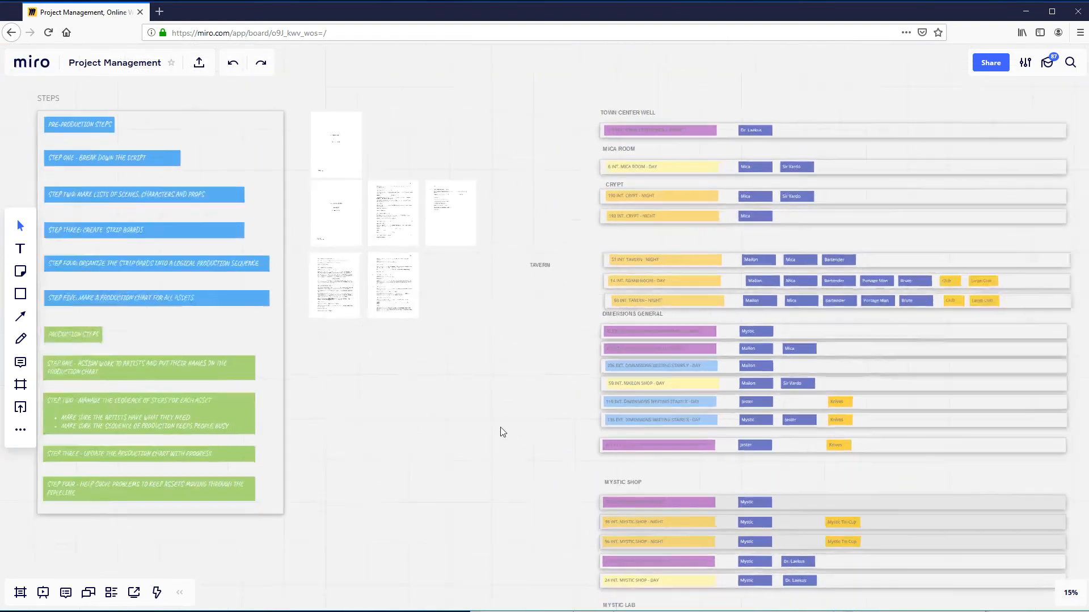
- Examine dance studio scene 15 on the imported script page 3 in Miro, and select that page
scroll(418, 366, up, 5)
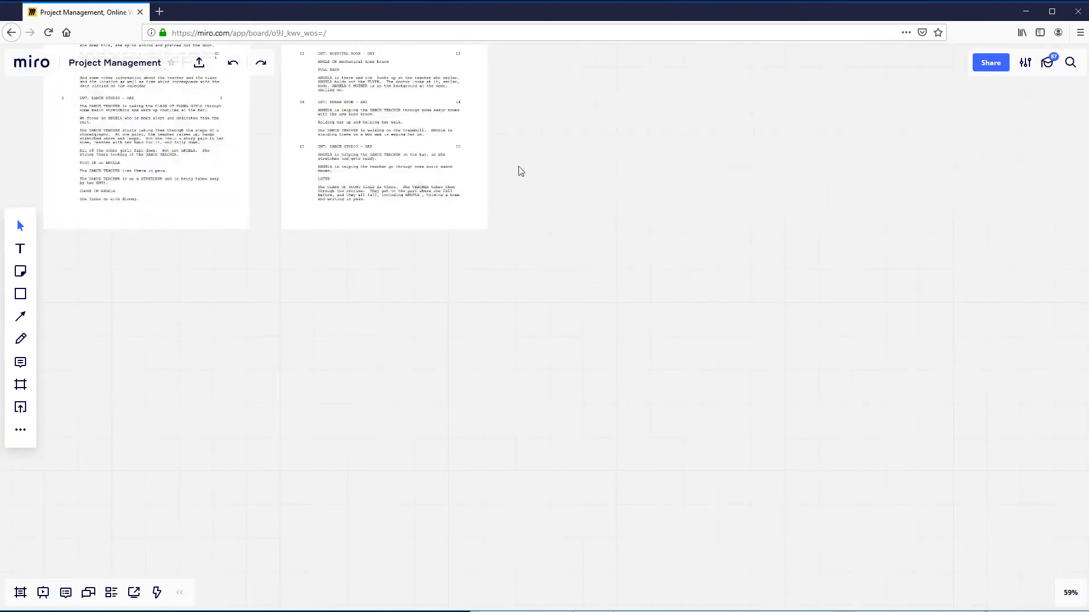
drag(518, 170, 595, 399)
scroll(510, 418, up, 4)
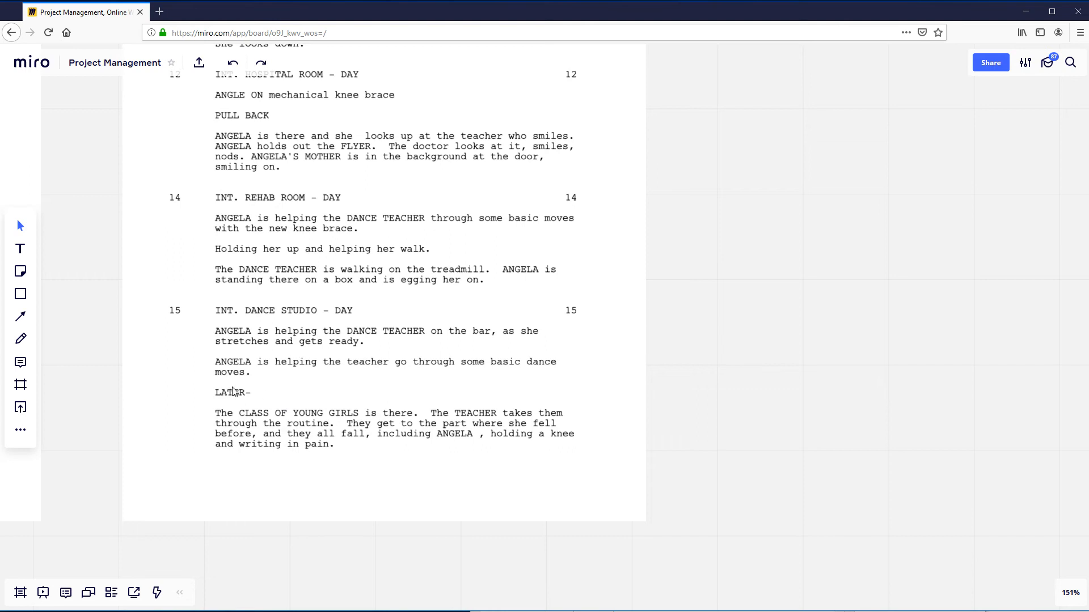
click(359, 332)
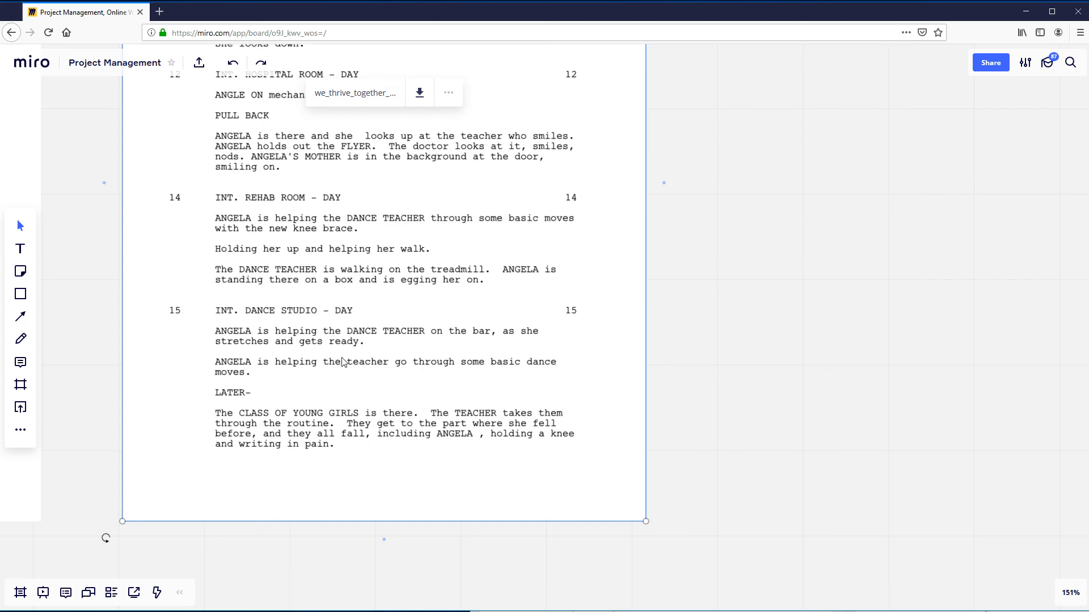
scroll(342, 361, down, 5)
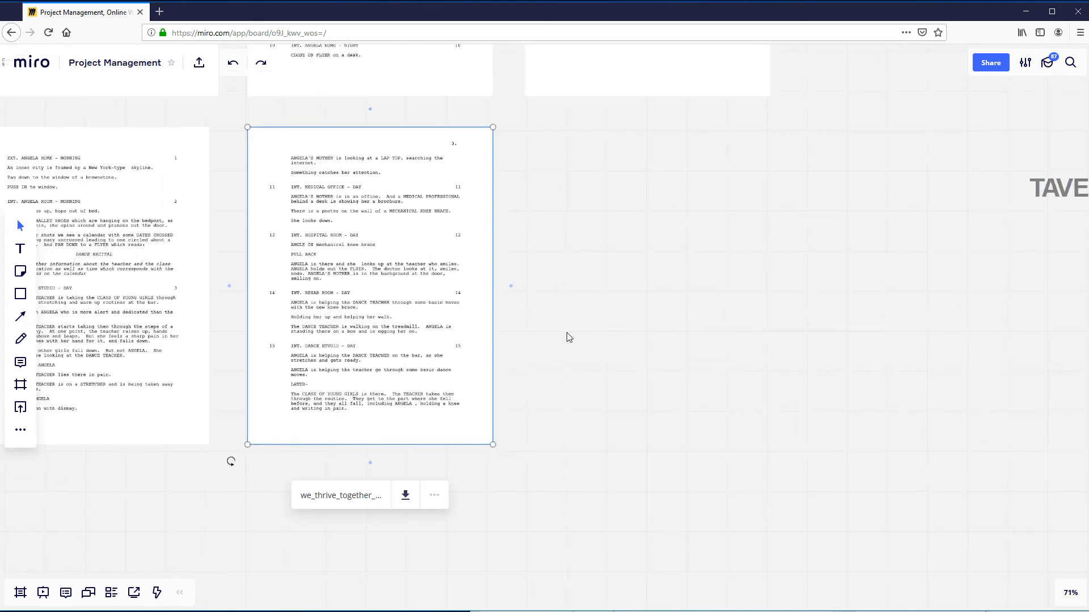
- Go from the script pages to the list of production steps and review the step three, step four and step five labels, ending with step five selected
scroll(567, 333, down, 1)
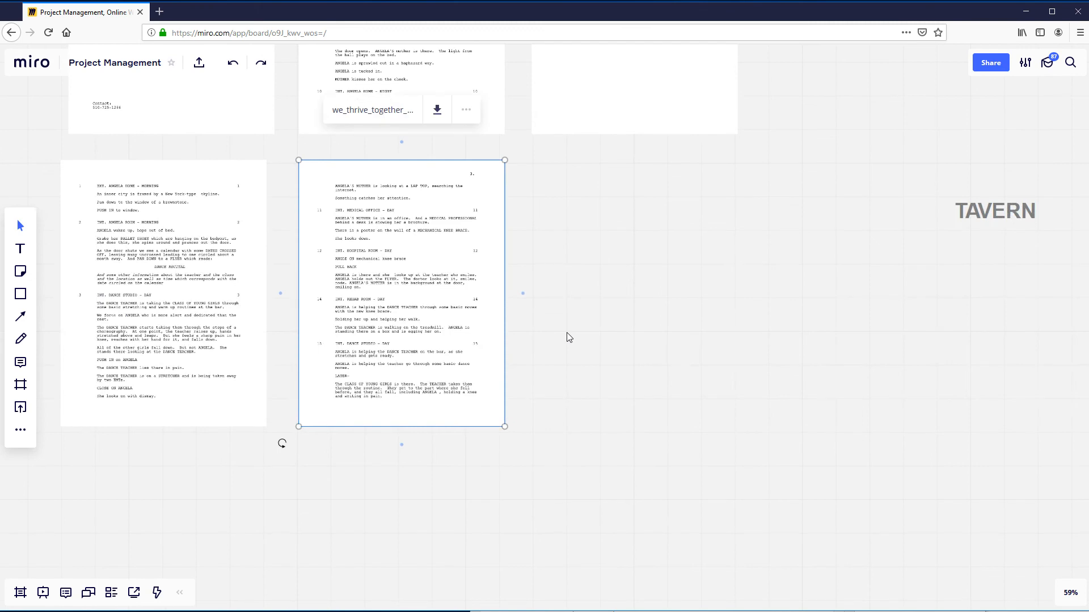
scroll(570, 339, down, 3)
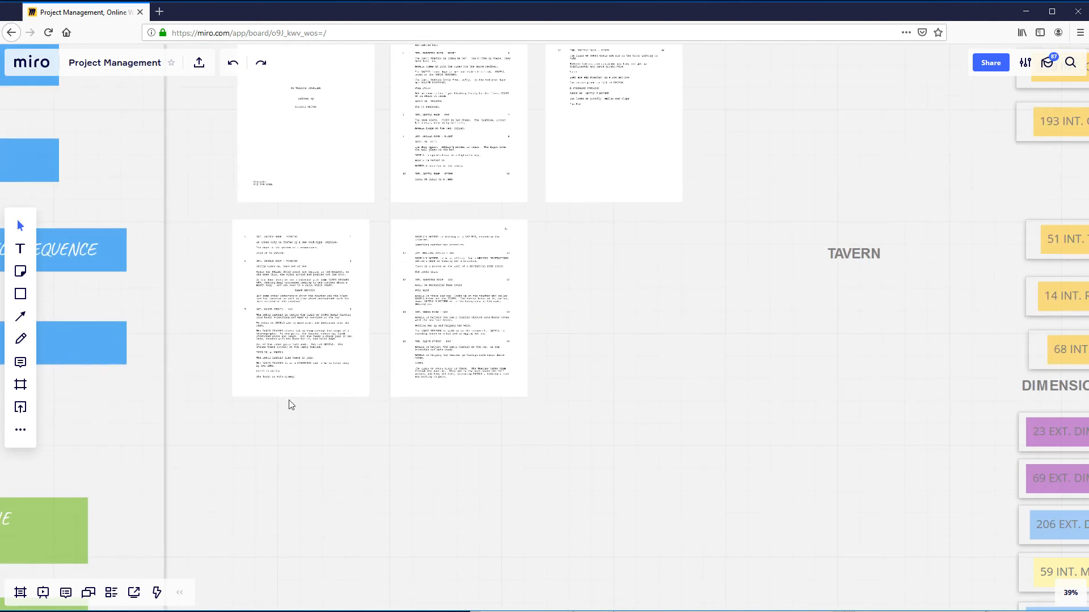
drag(253, 426, 635, 411)
scroll(634, 412, down, 3)
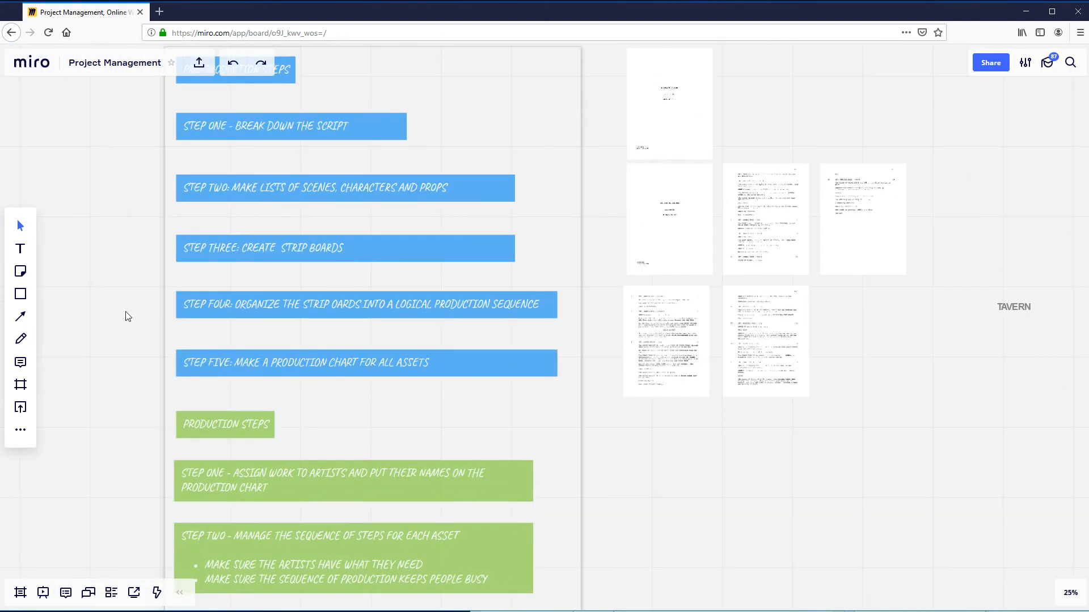
scroll(105, 327, up, 3)
scroll(106, 327, up, 2)
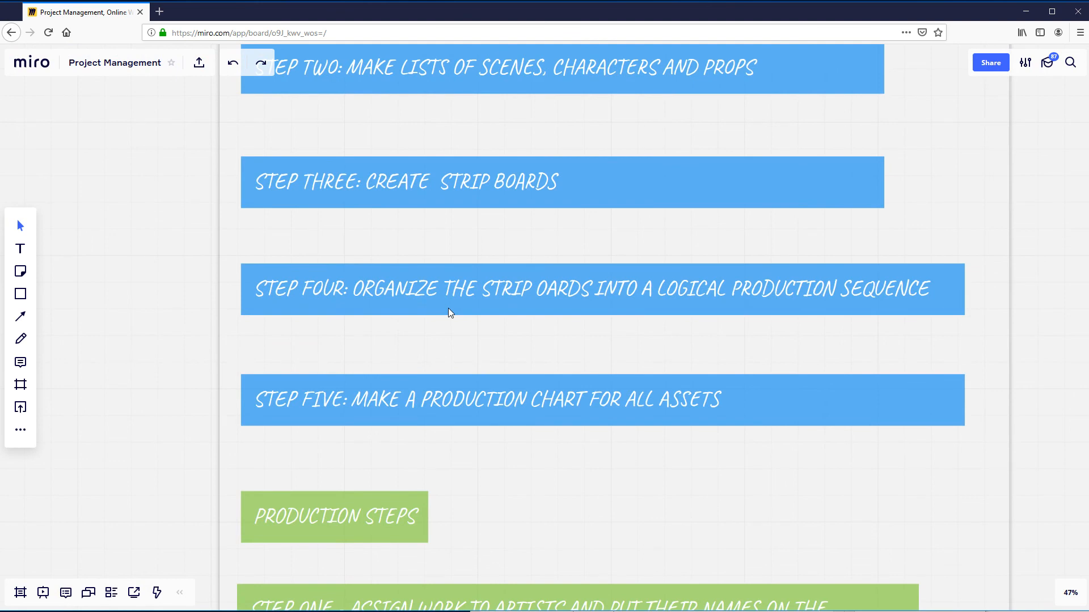
click(448, 312)
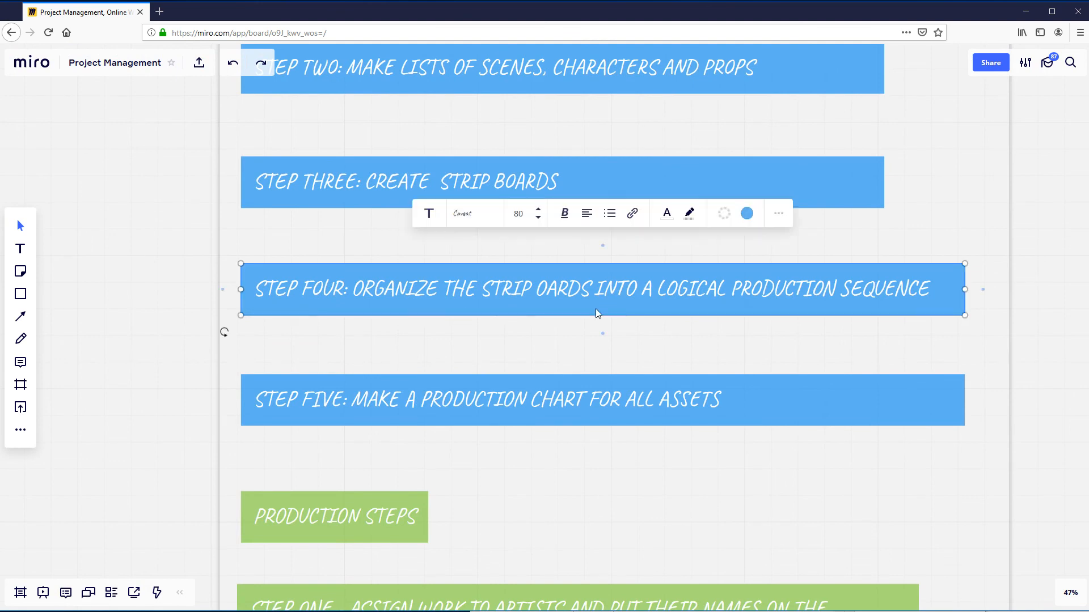
click(392, 203)
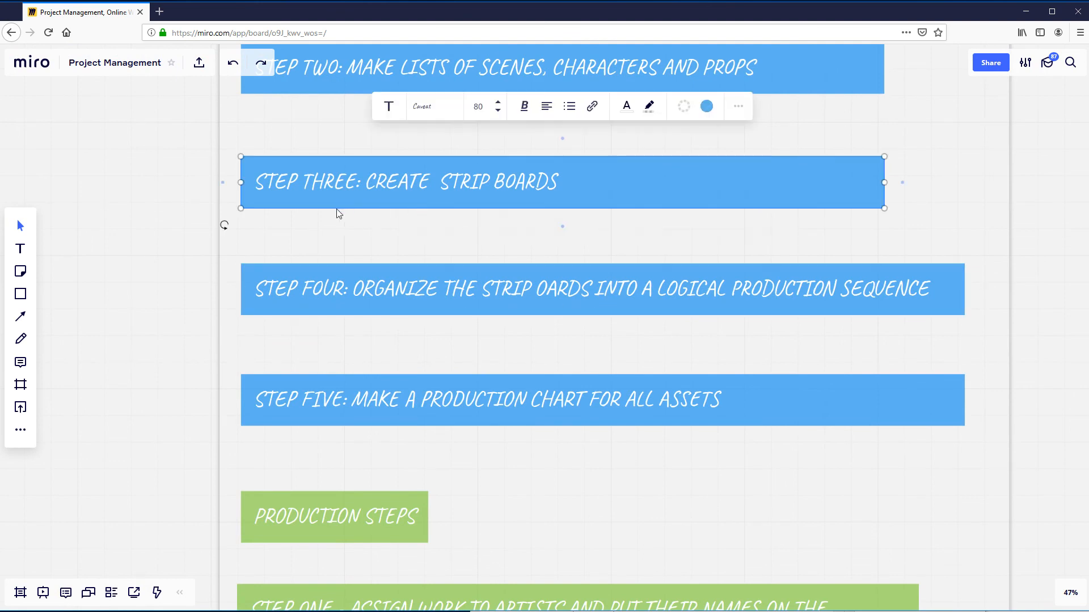
click(511, 406)
scroll(512, 406, down, 2)
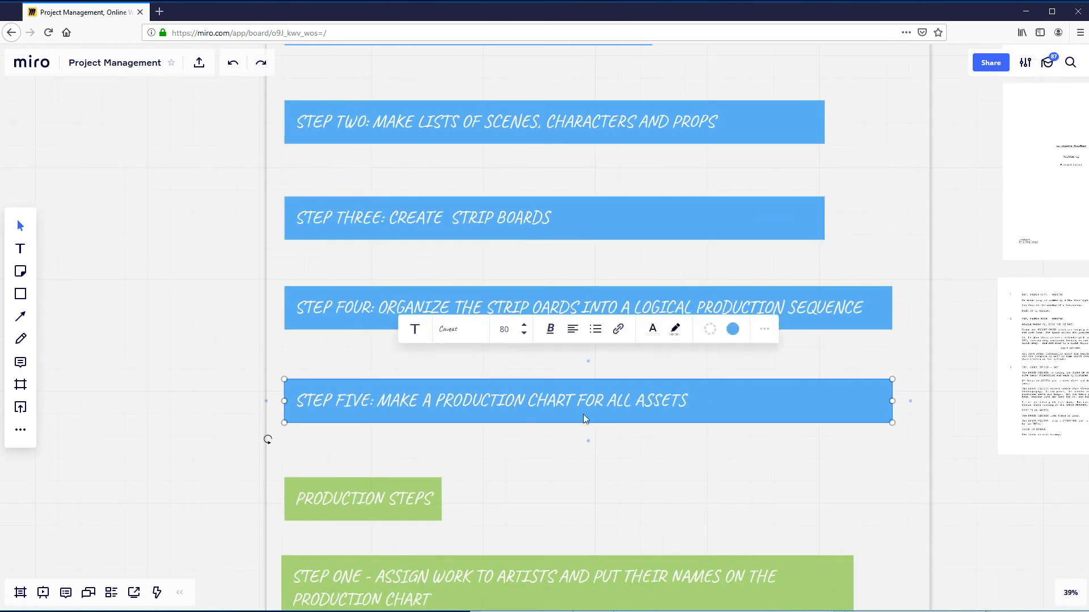